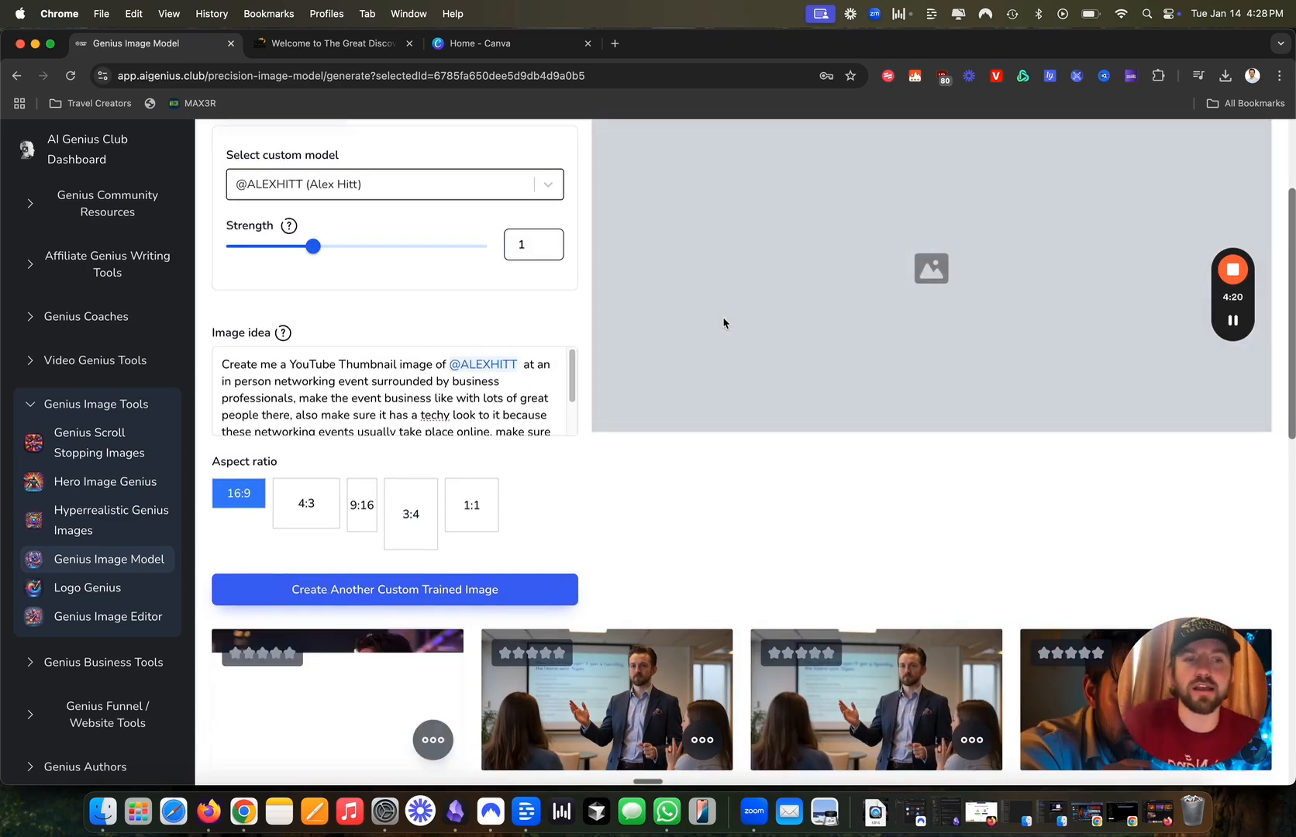
scroll(872, 393, up, 5)
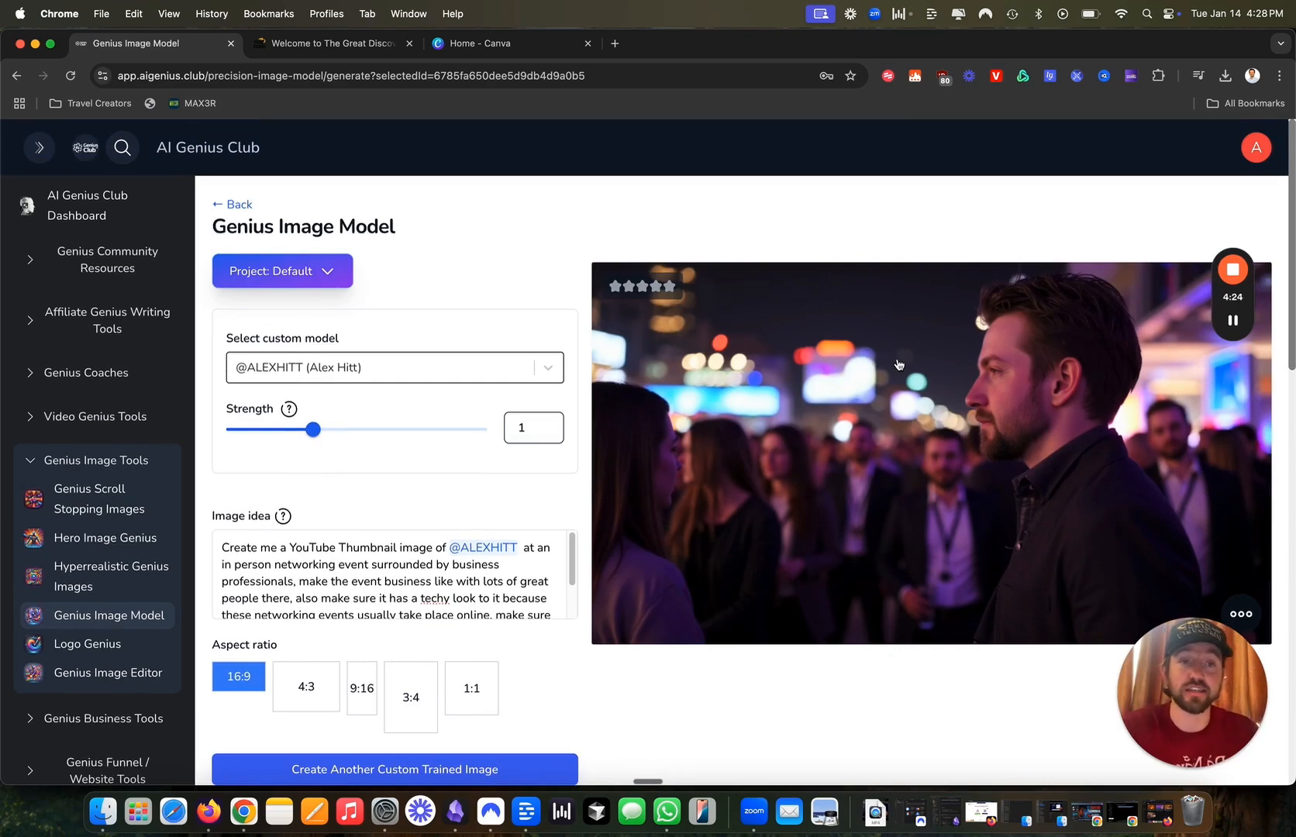
Append ', make sure @' with the custom model mention to the prompt and generate another image.
scroll(511, 583, down, 2)
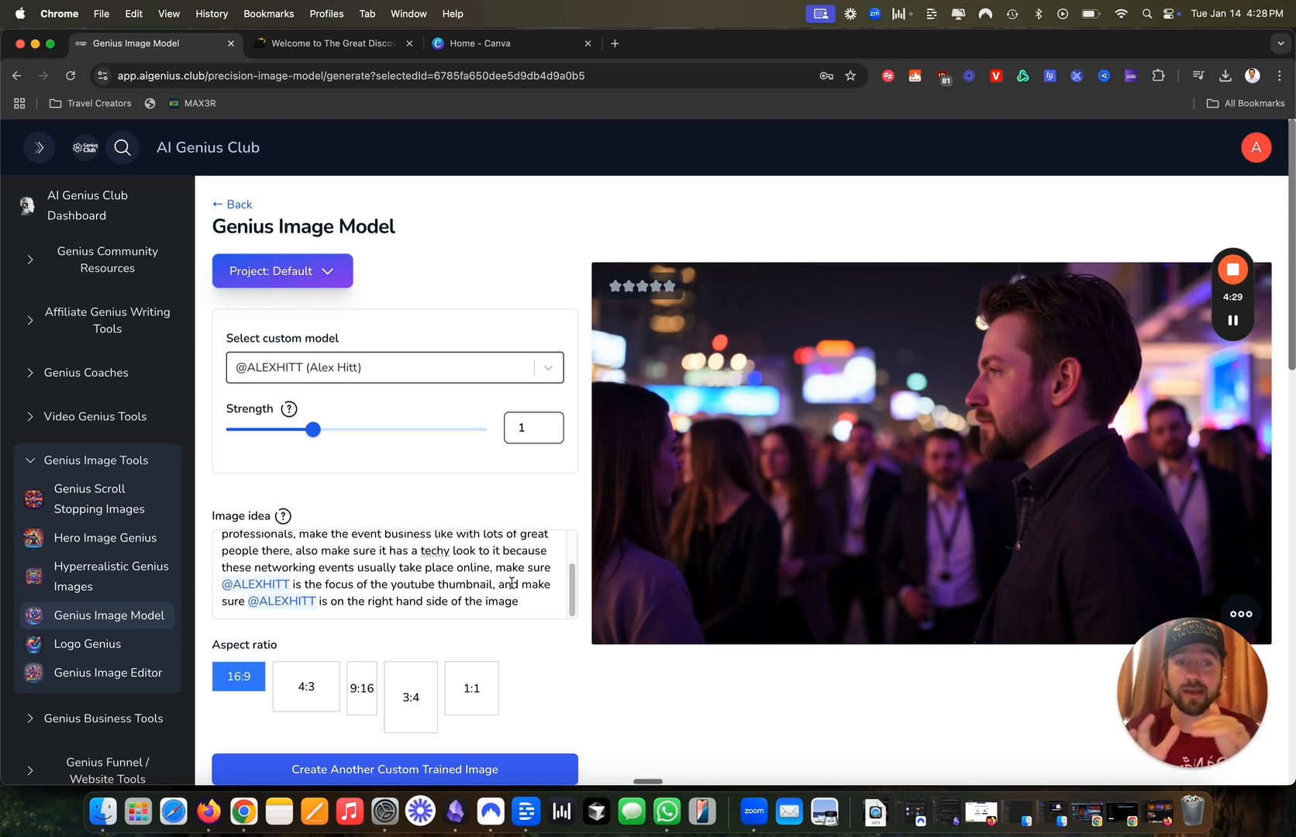
click(544, 605)
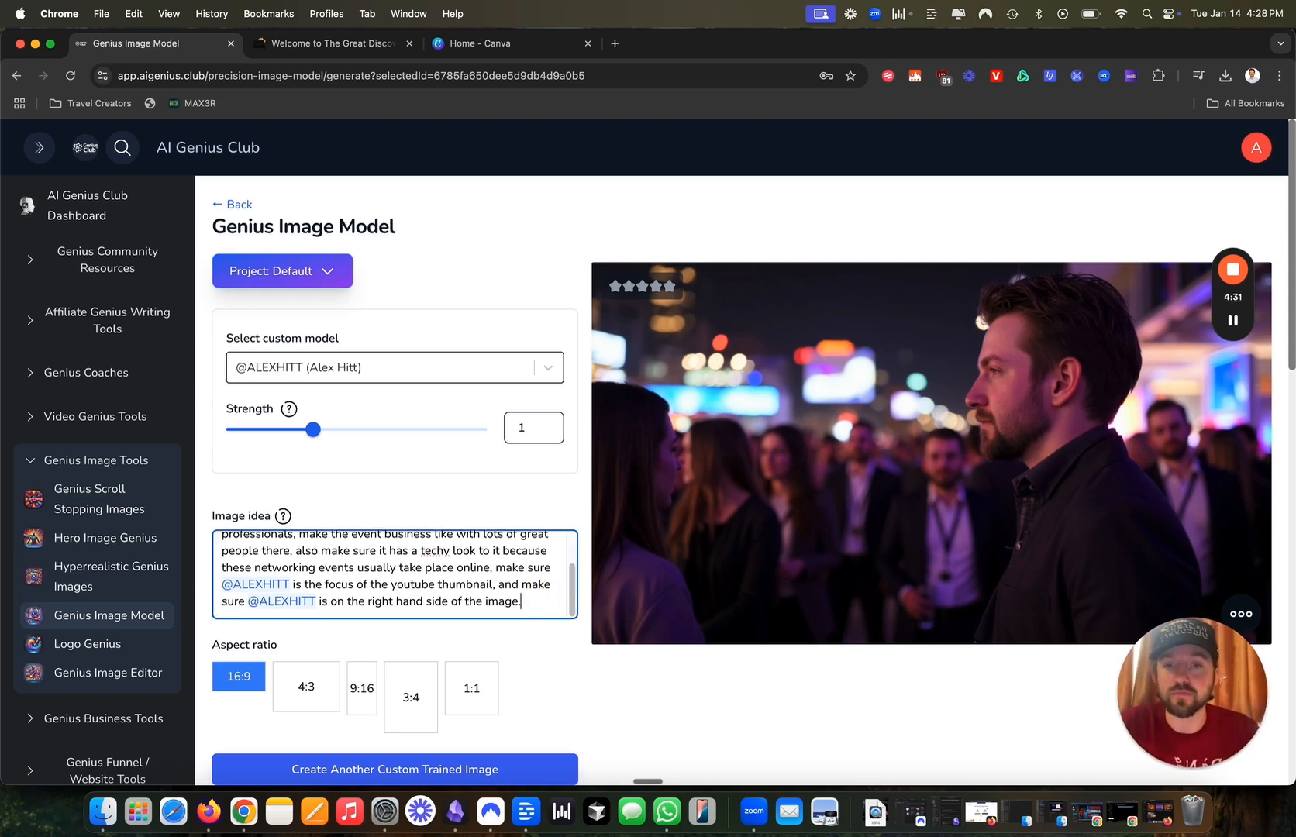
text(, make sure a)
text(@)
key(Return)
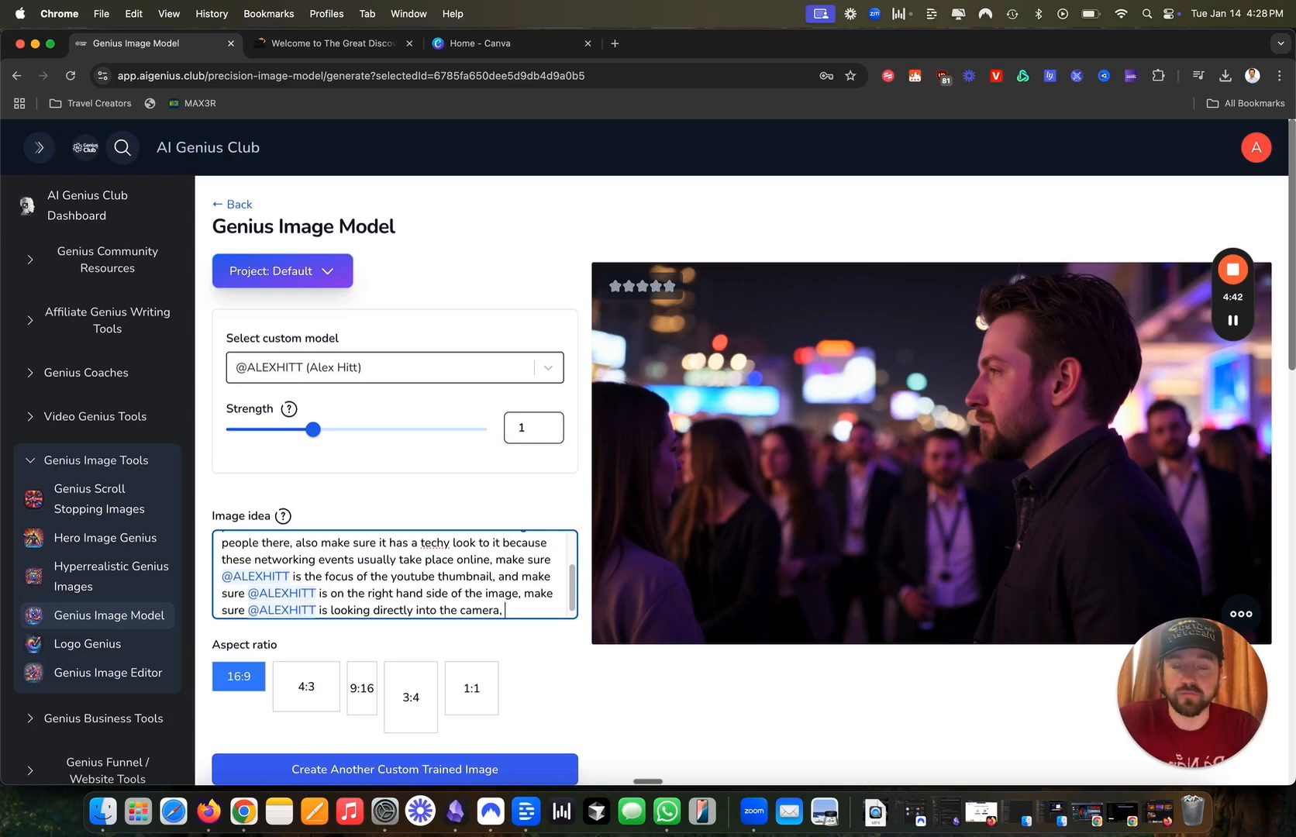
click(448, 769)
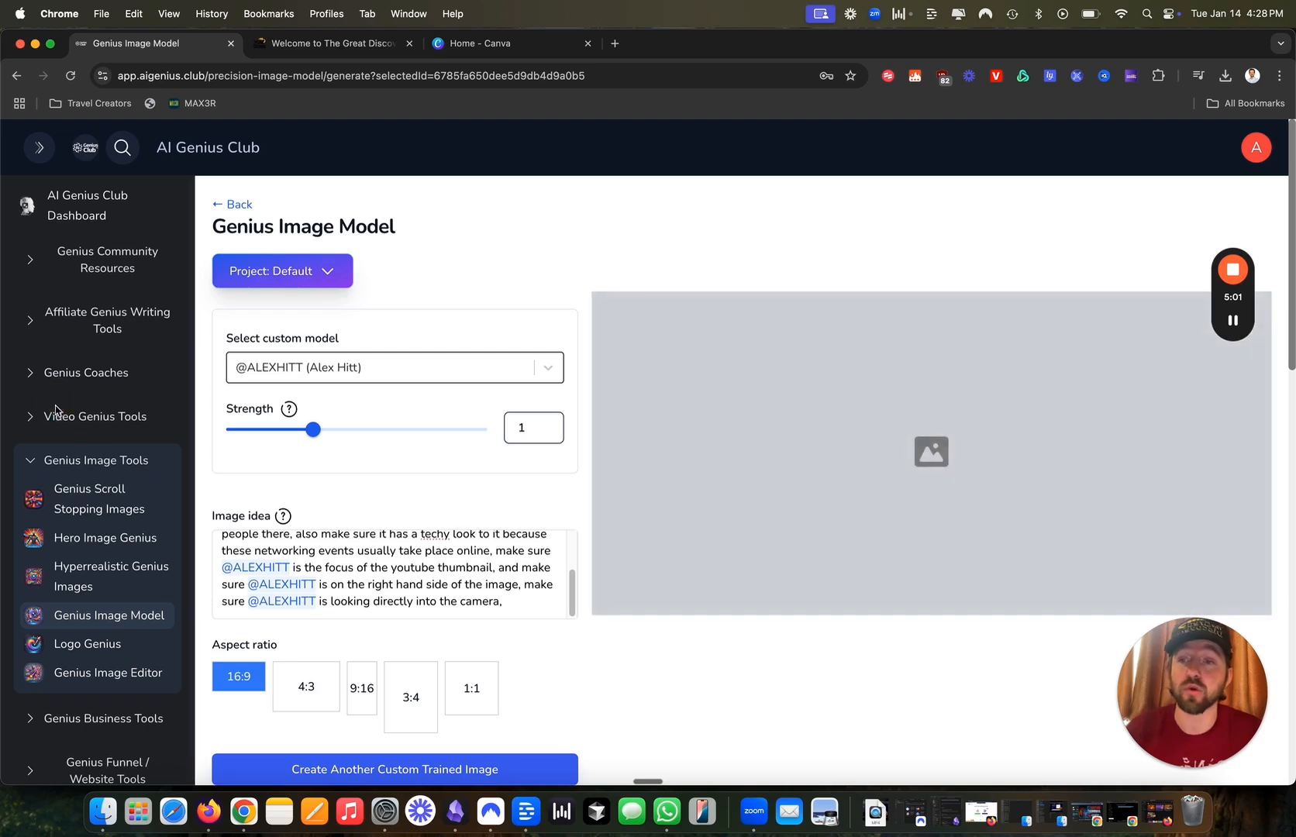
click(31, 416)
click(31, 374)
Collapse the Genius Coaches tool list in the sidebar.
click(41, 327)
click(45, 265)
click(44, 265)
click(36, 322)
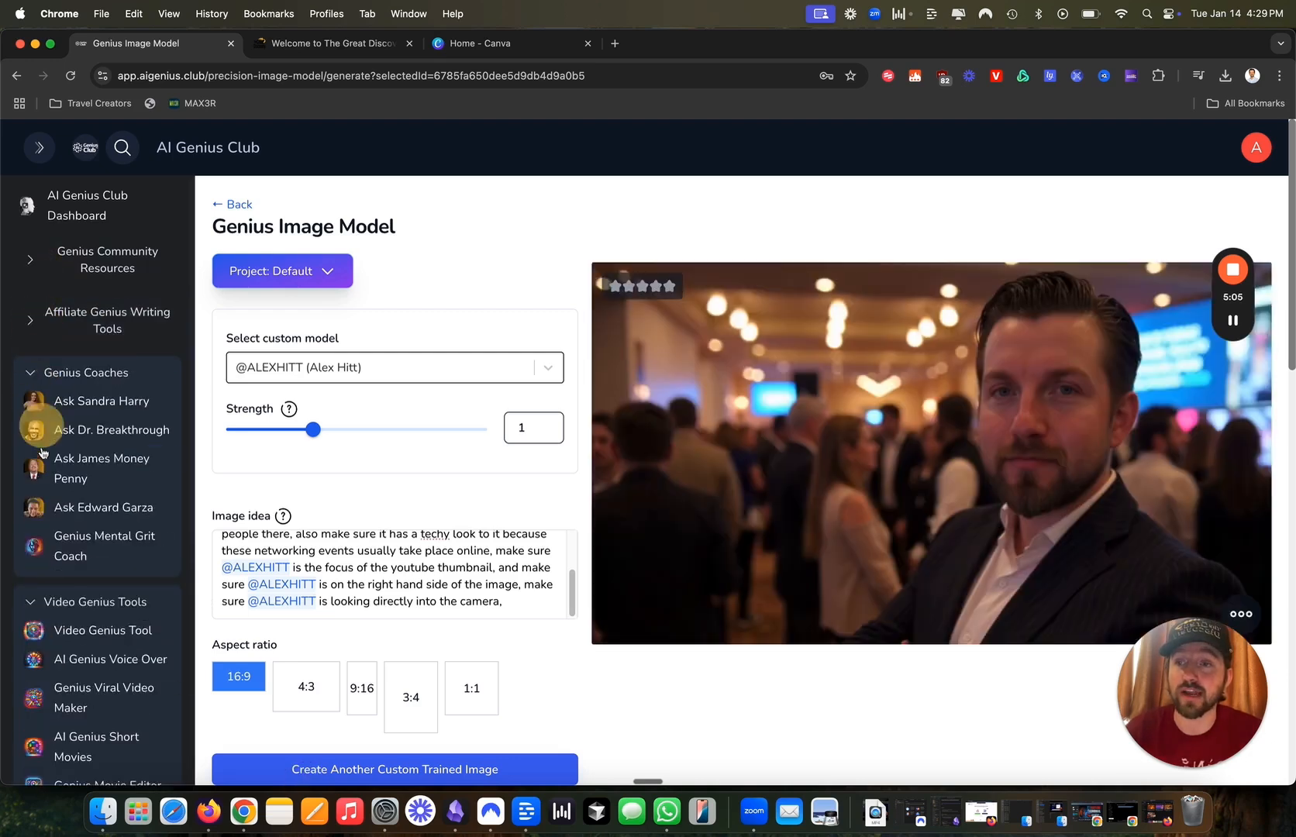
click(31, 372)
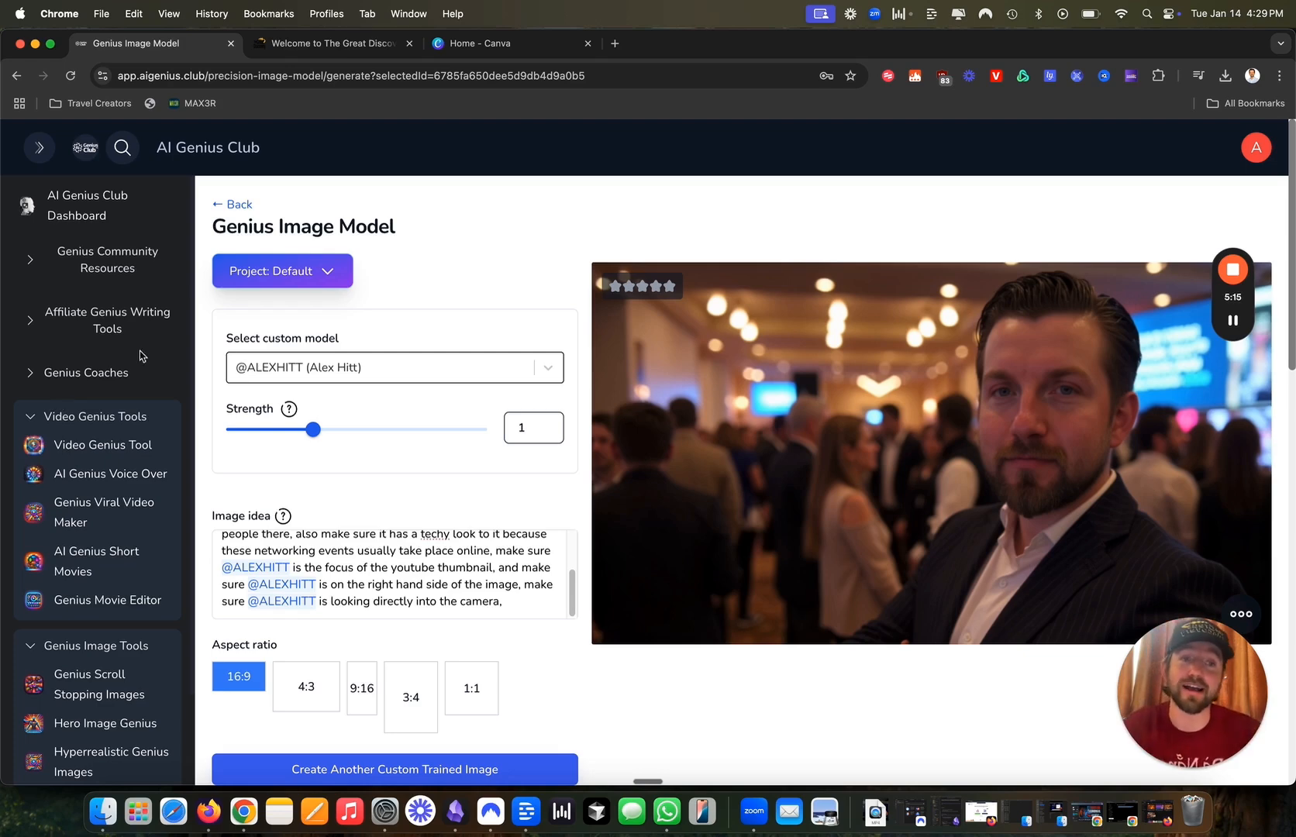
Raise the custom model Strength slider from 1 to 1.5.
scroll(391, 458, down, 2)
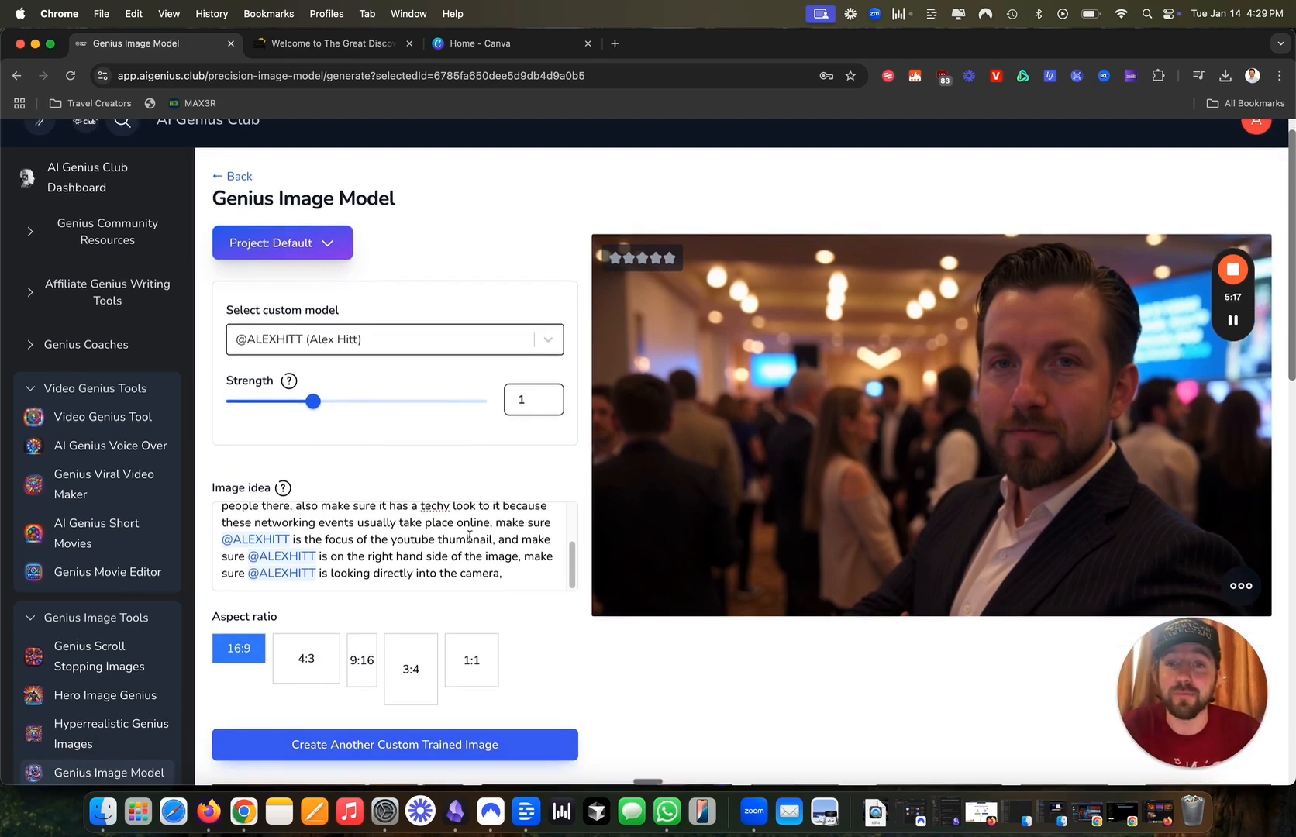
drag(320, 406, 488, 414)
scroll(465, 567, down, 1)
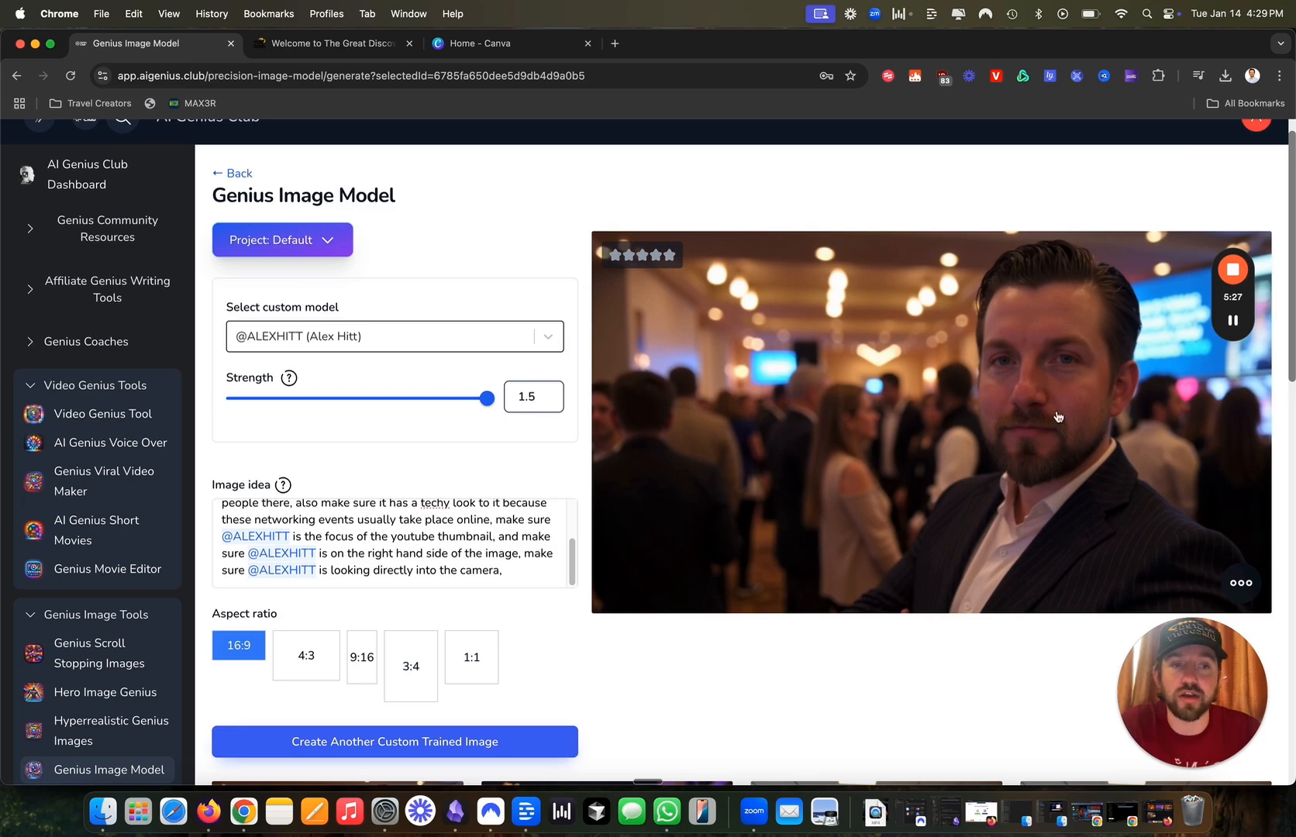
scroll(398, 577, down, 3)
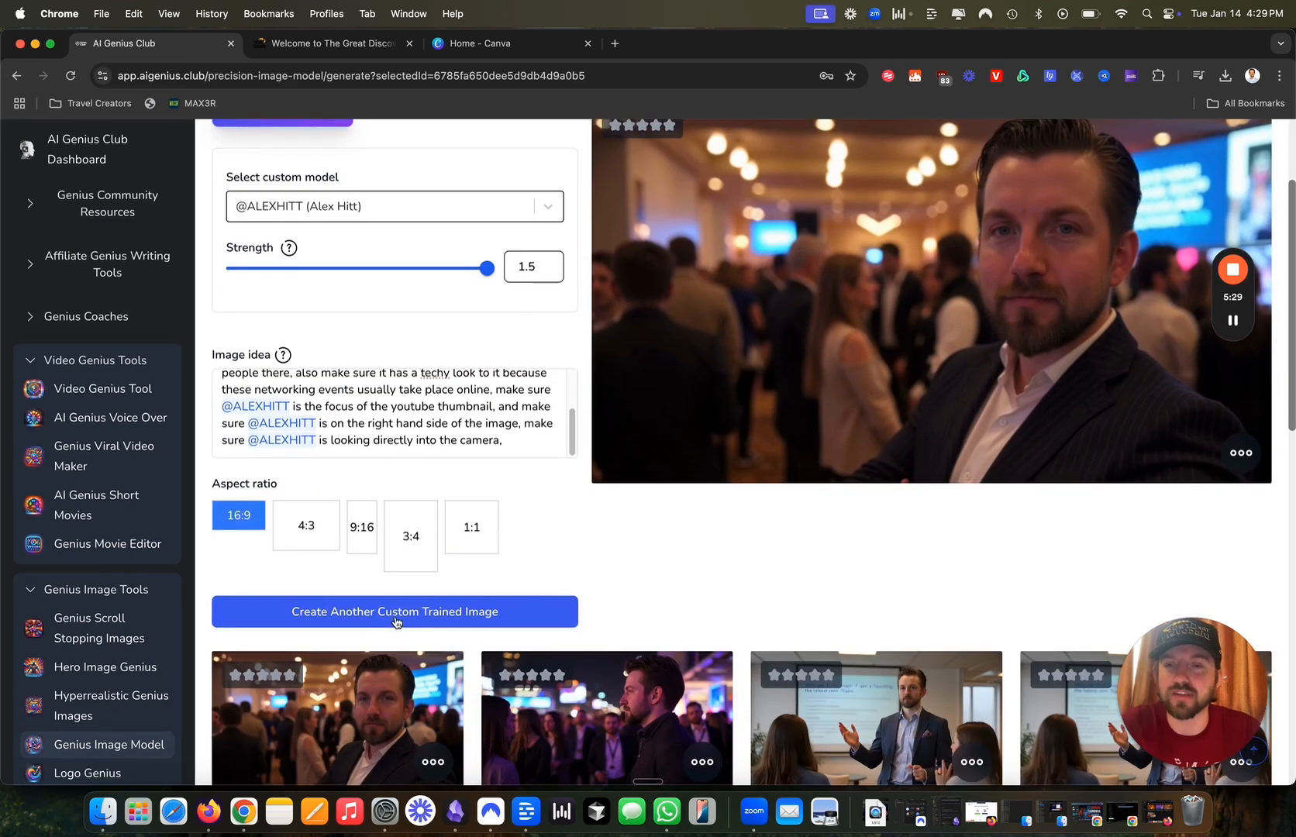
Generate another custom trained image at strength 1.5.
click(395, 620)
scroll(395, 587, down, 3)
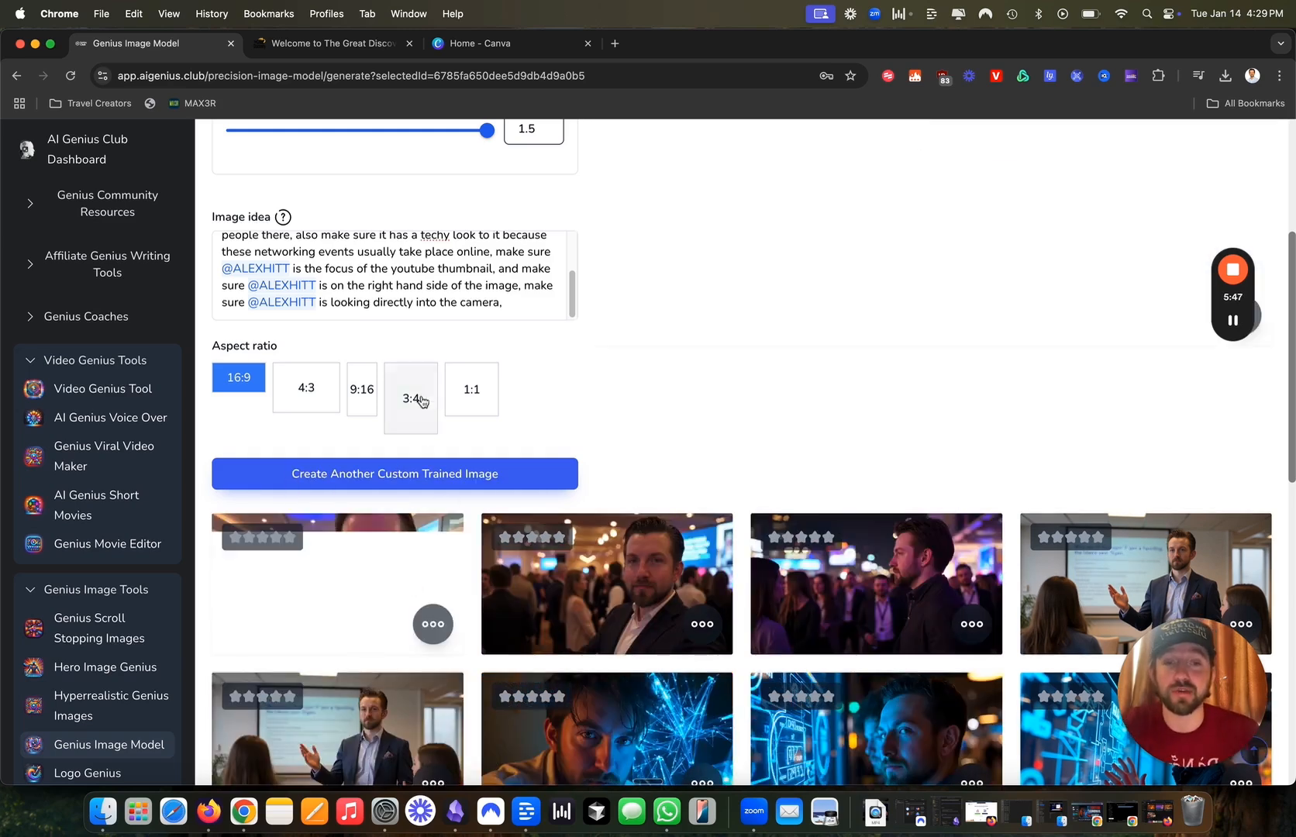
scroll(549, 500, up, 1)
scroll(675, 435, up, 2)
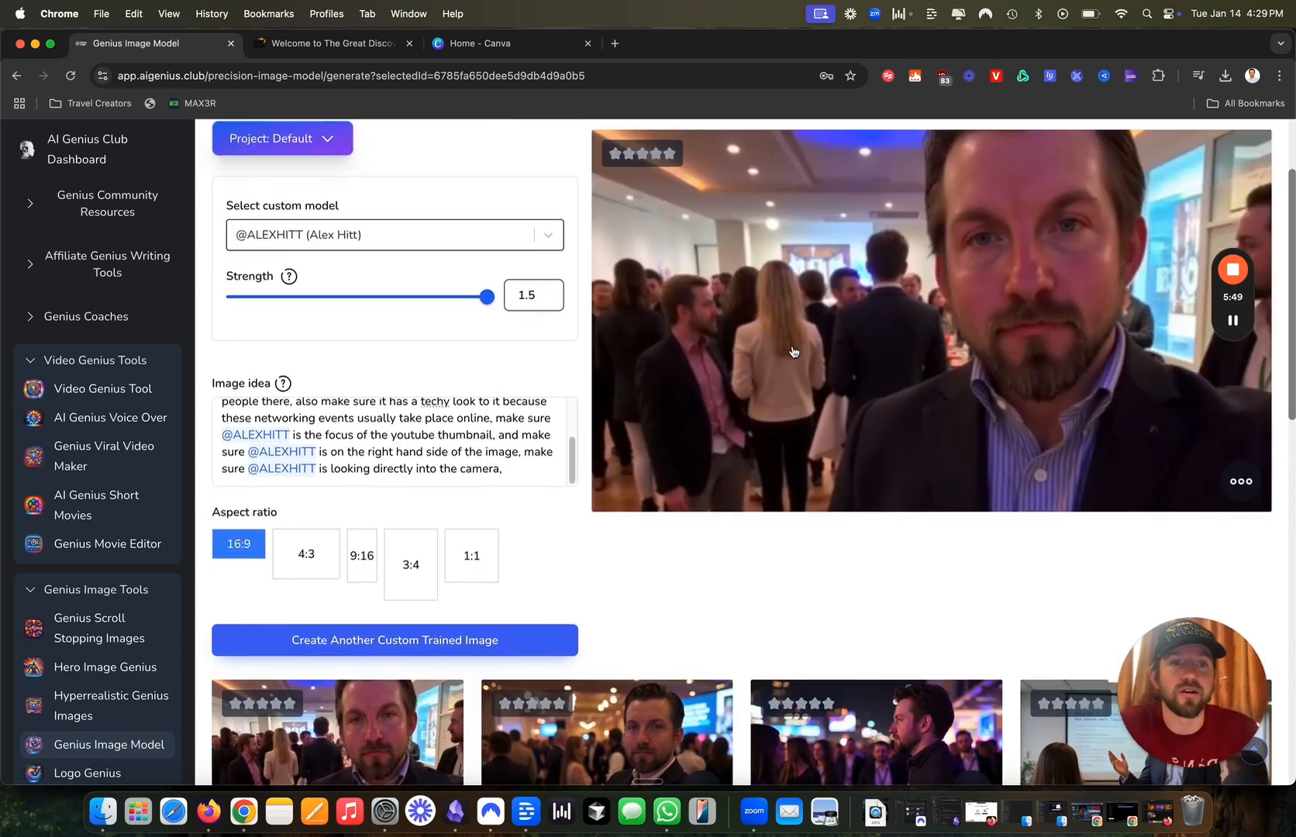
scroll(659, 721, down, 1)
Enlarge the earlier camera-facing portrait, close the lightbox, and bring up its ••• menu.
click(657, 725)
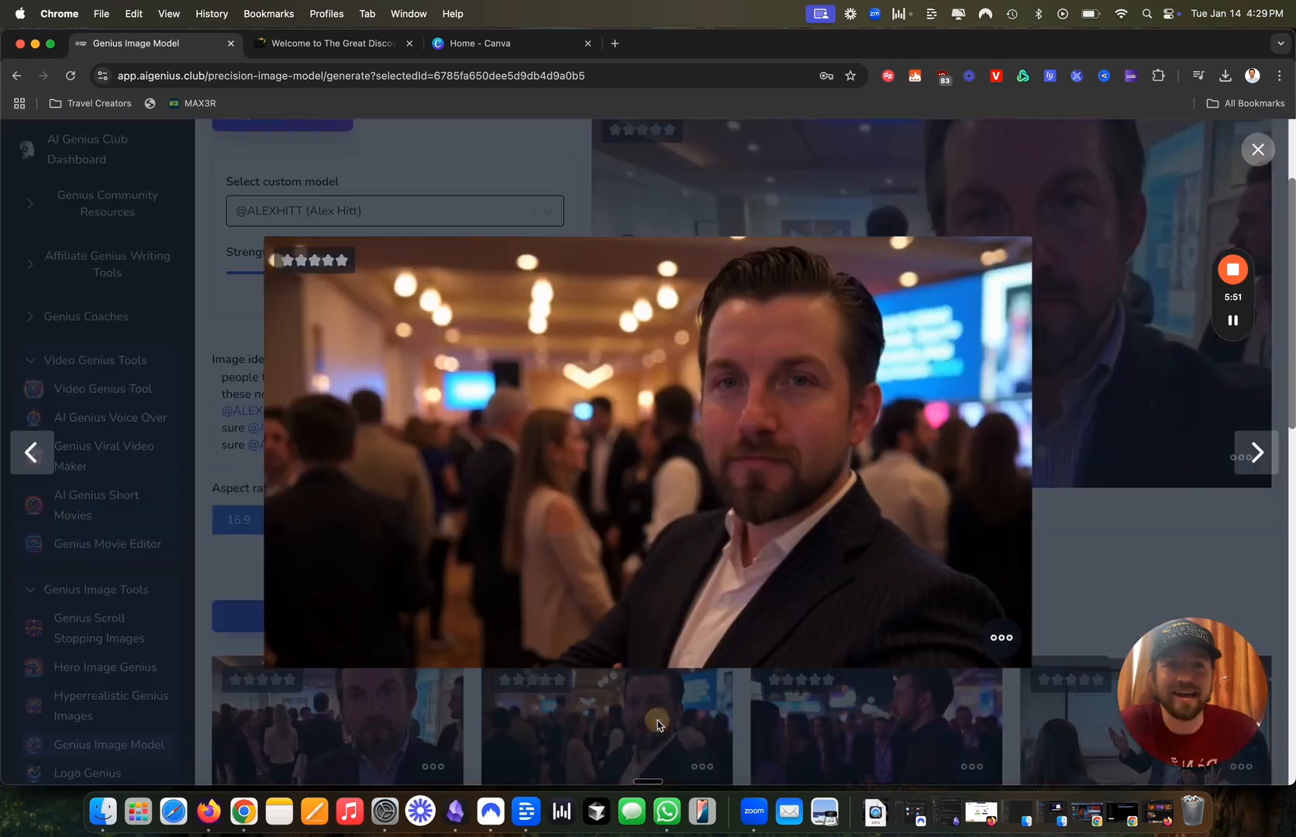
click(807, 211)
scroll(659, 635, down, 1)
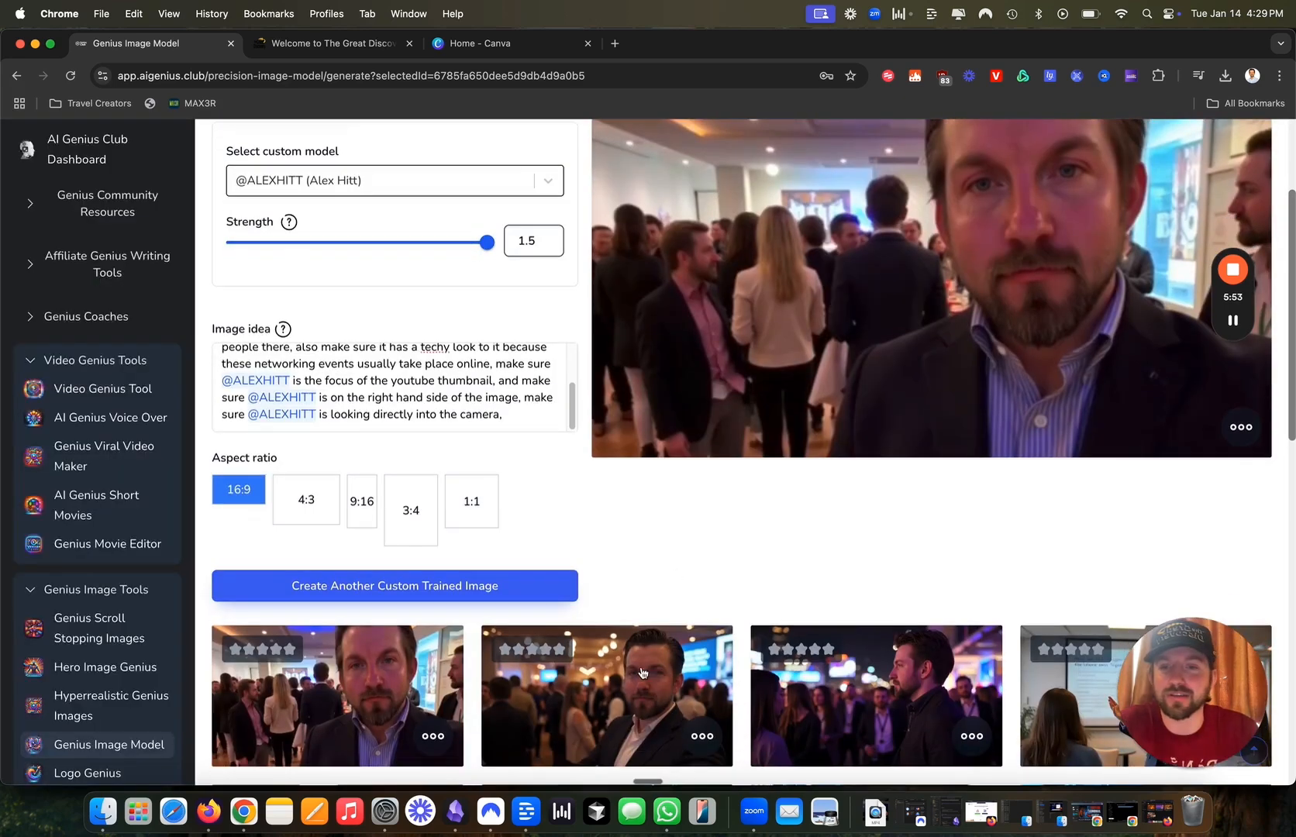
scroll(1019, 205, up, 1)
scroll(951, 461, down, 5)
click(702, 621)
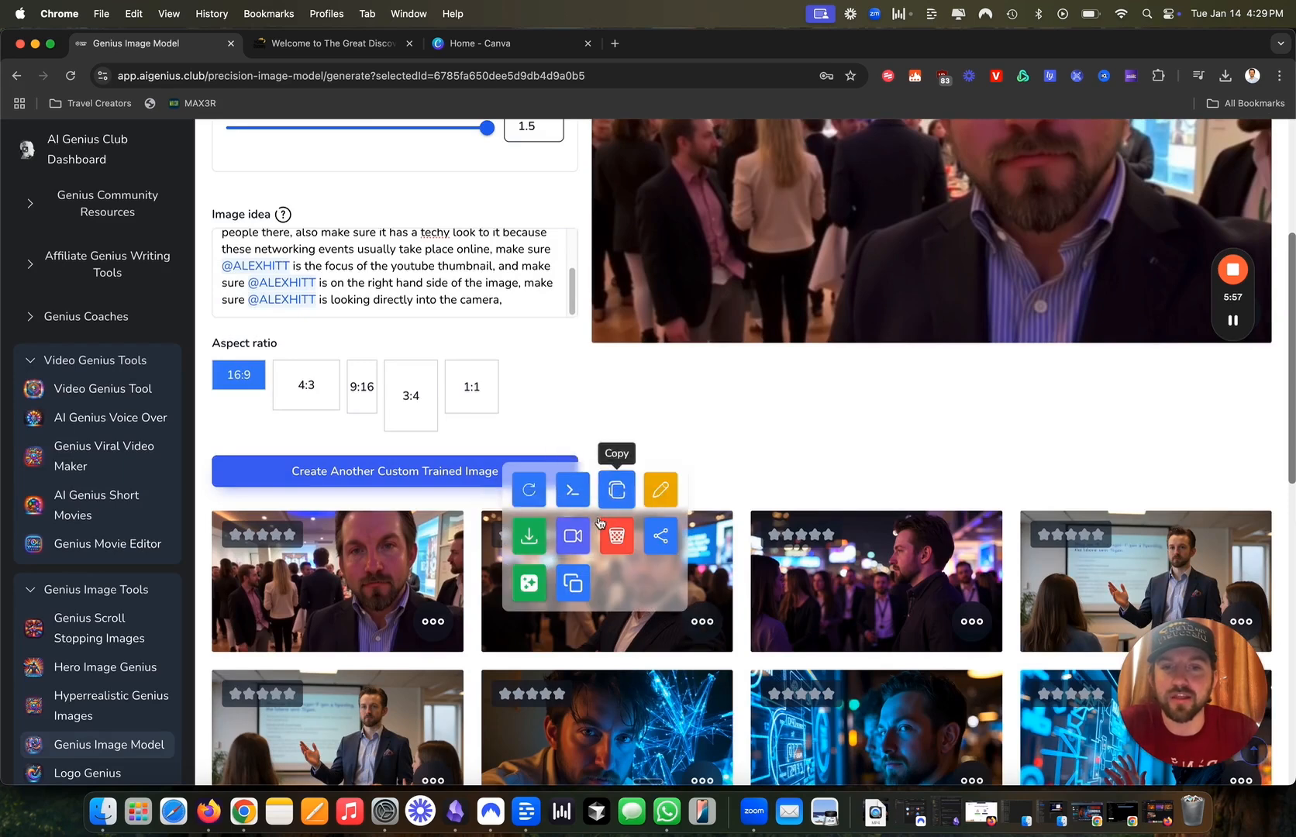
Download the camera-facing portrait as a PNG and switch to the Canva home tab.
click(530, 540)
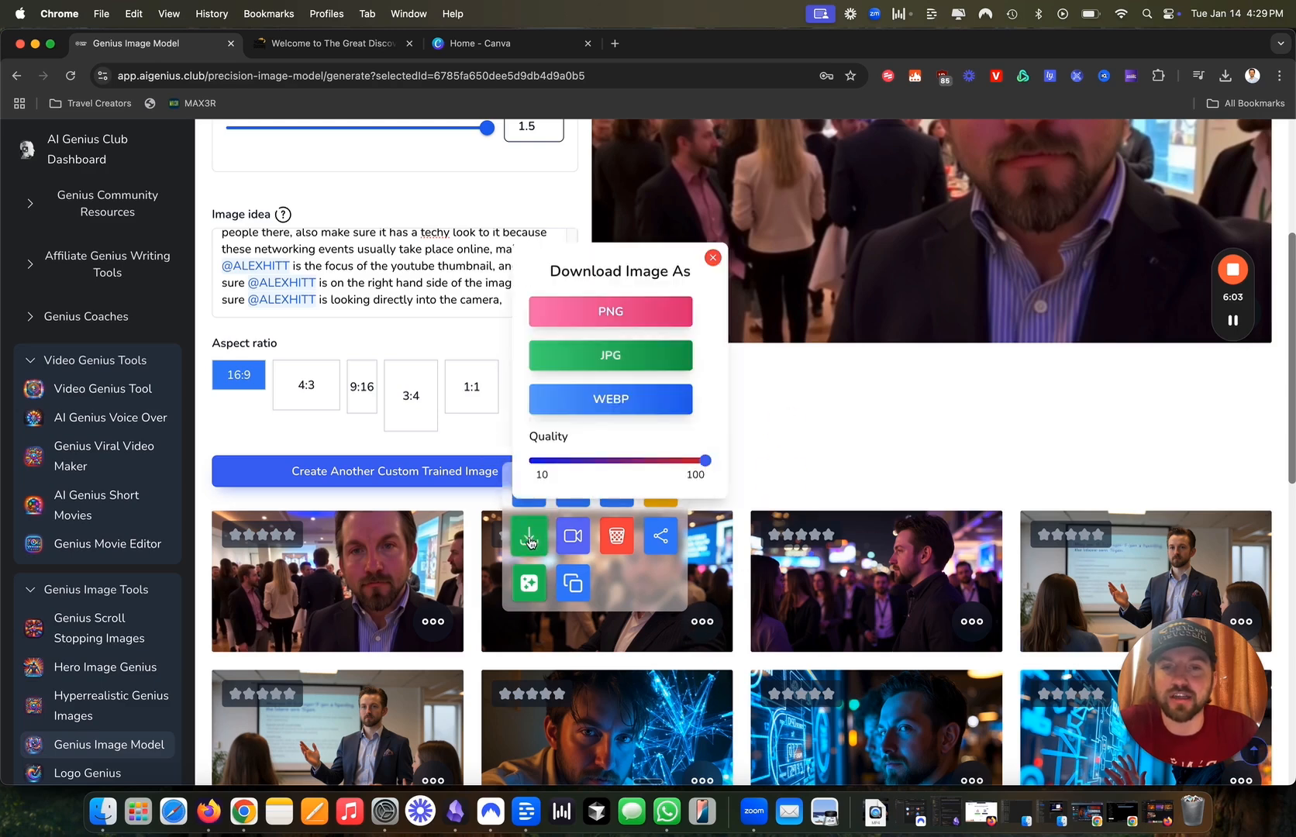
click(610, 310)
scroll(1186, 238, up, 2)
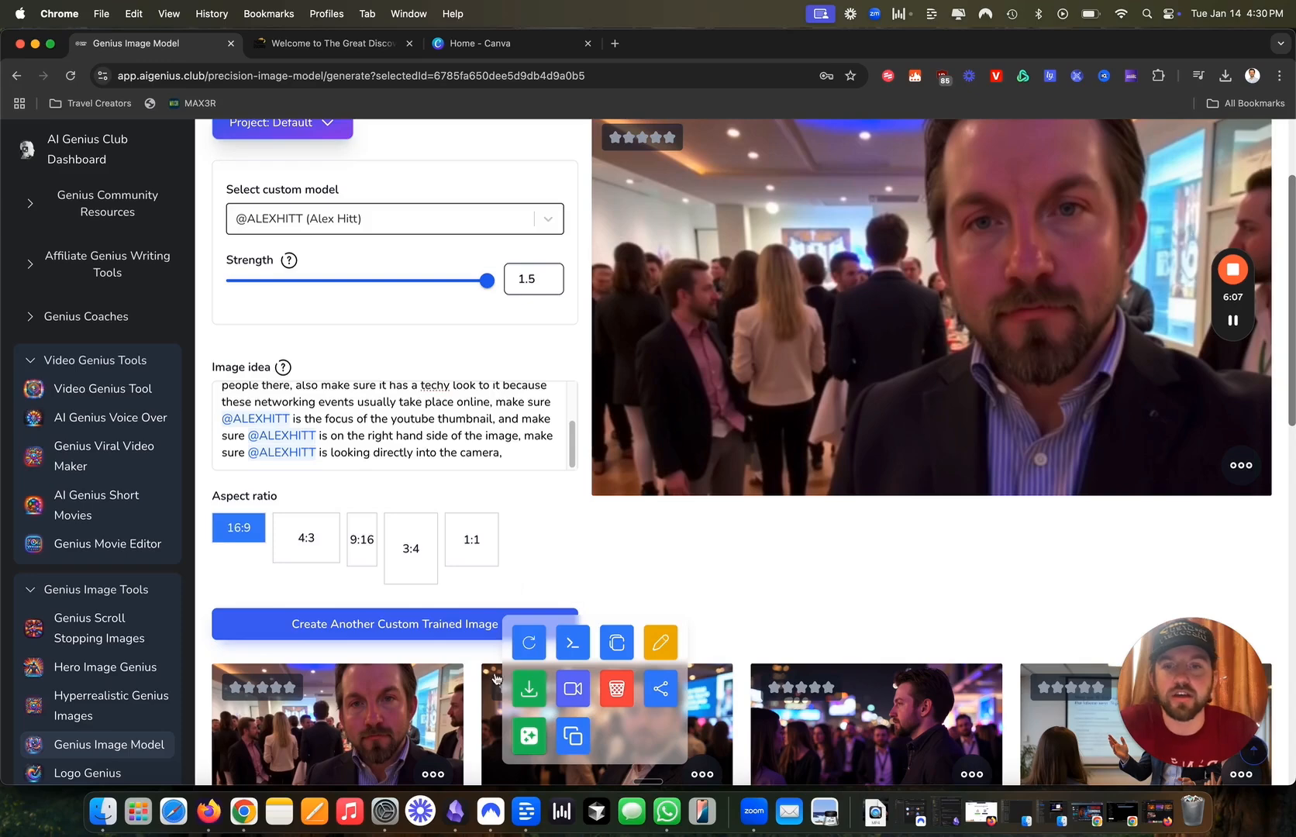
scroll(489, 687, down, 2)
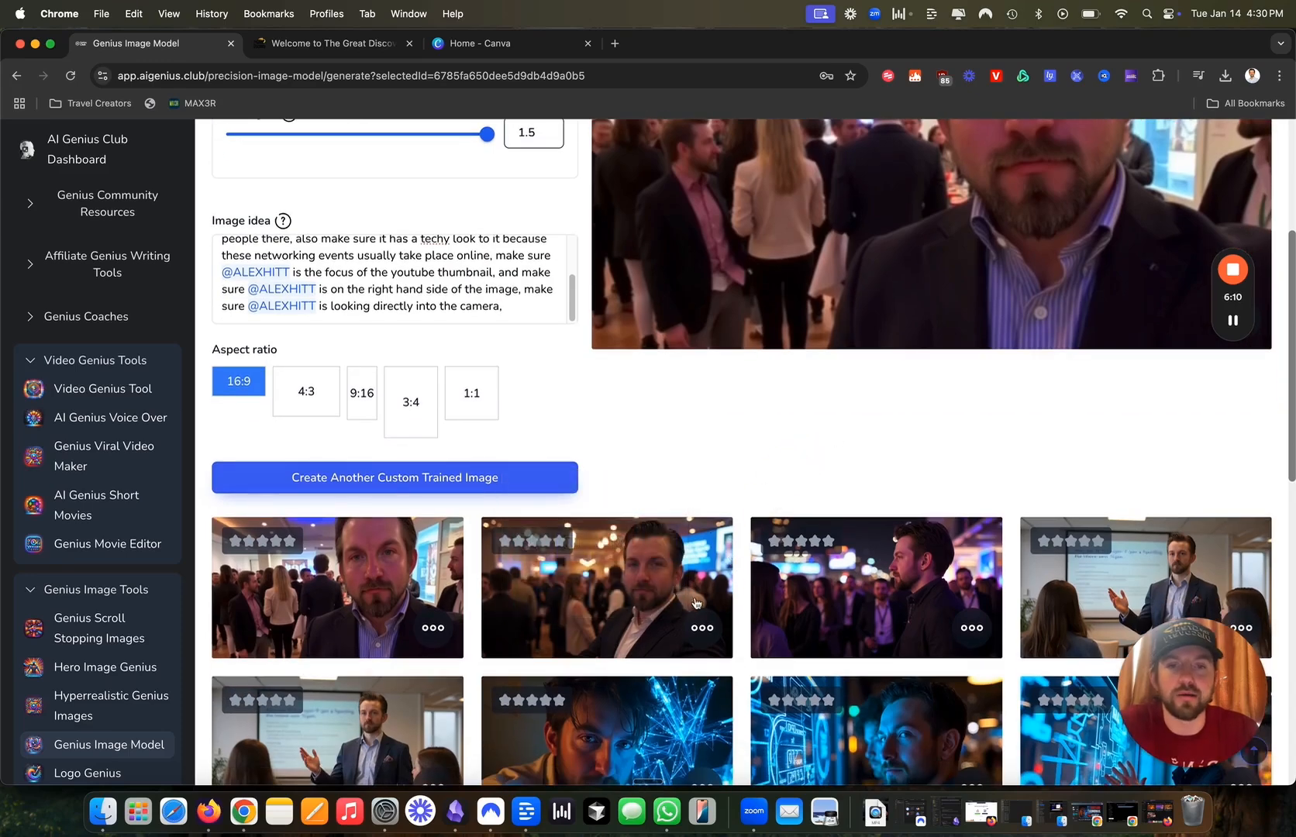
click(702, 630)
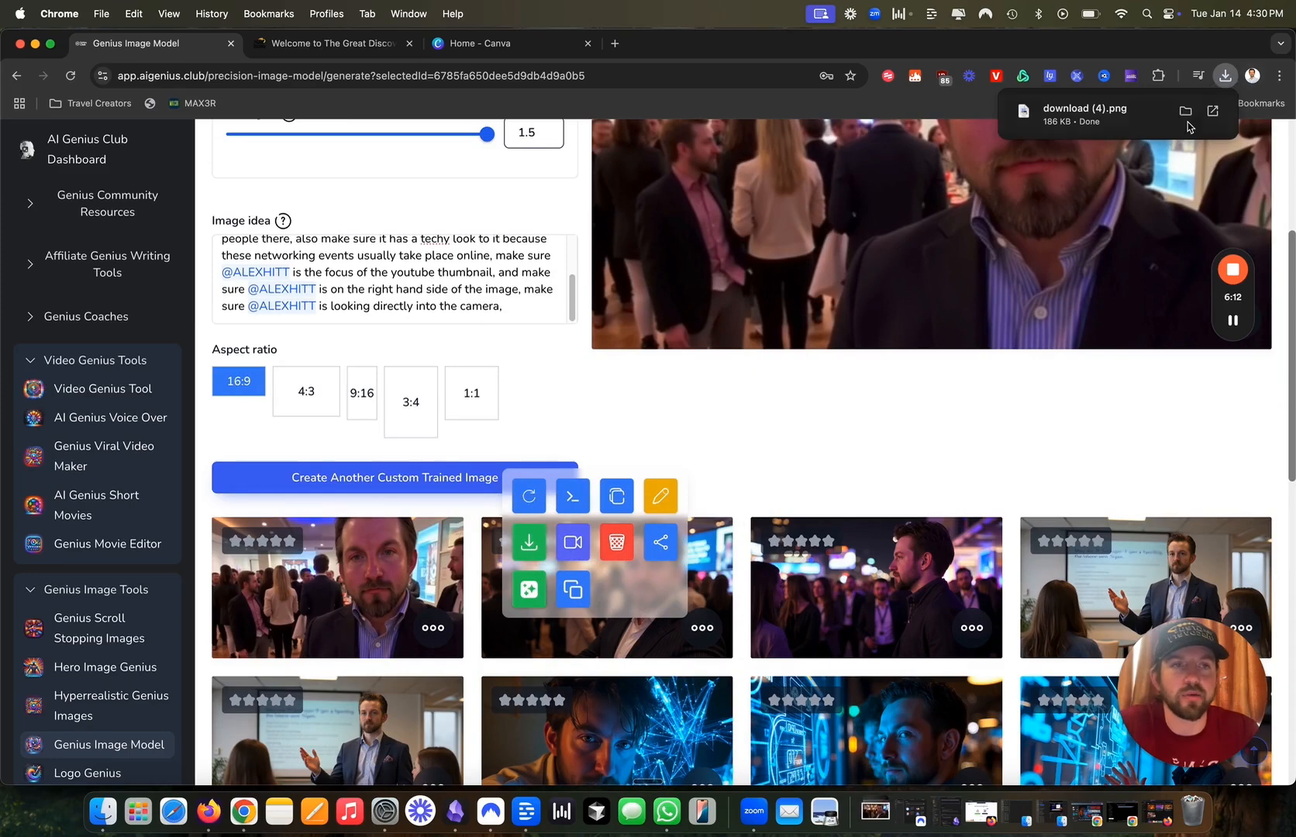
click(481, 44)
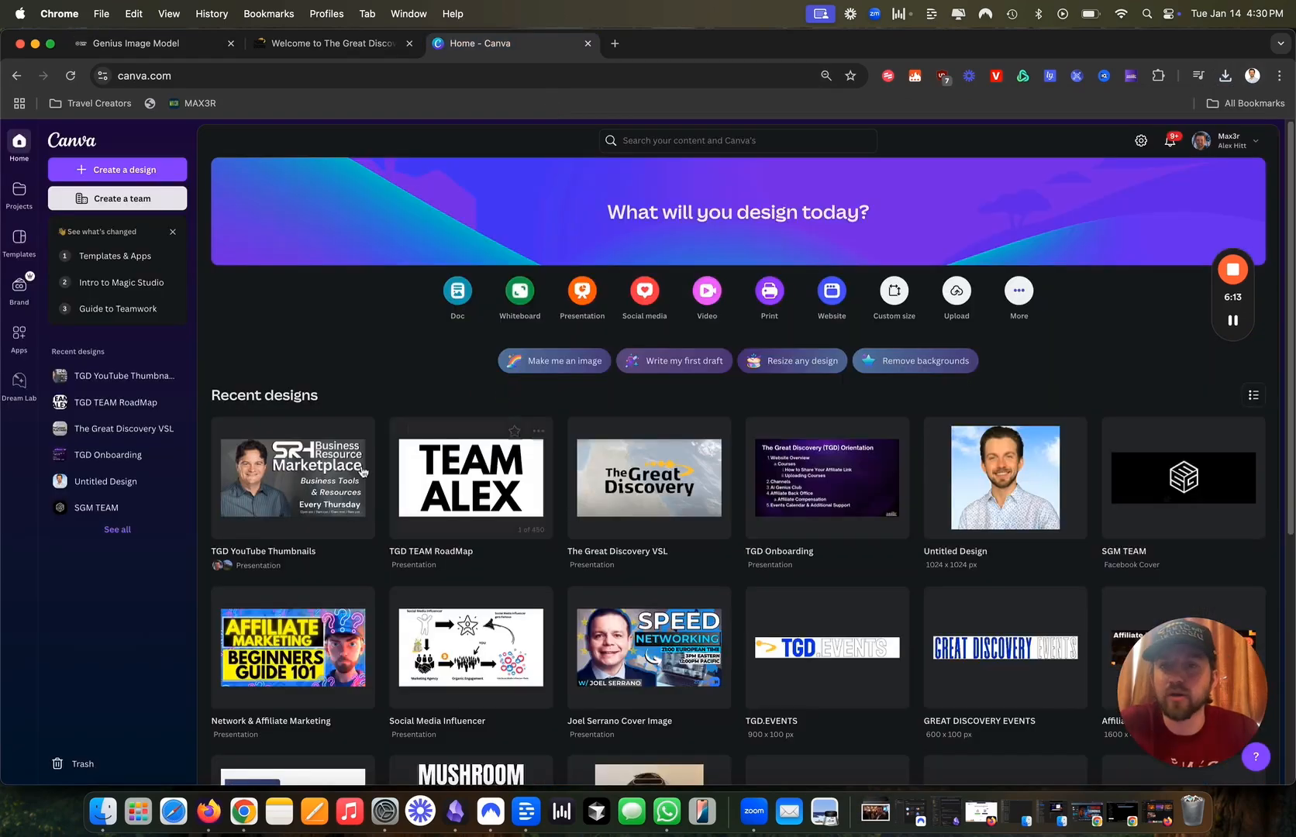
In TGD YouTube Thumbnails, add a new blank page after page 2.
click(301, 467)
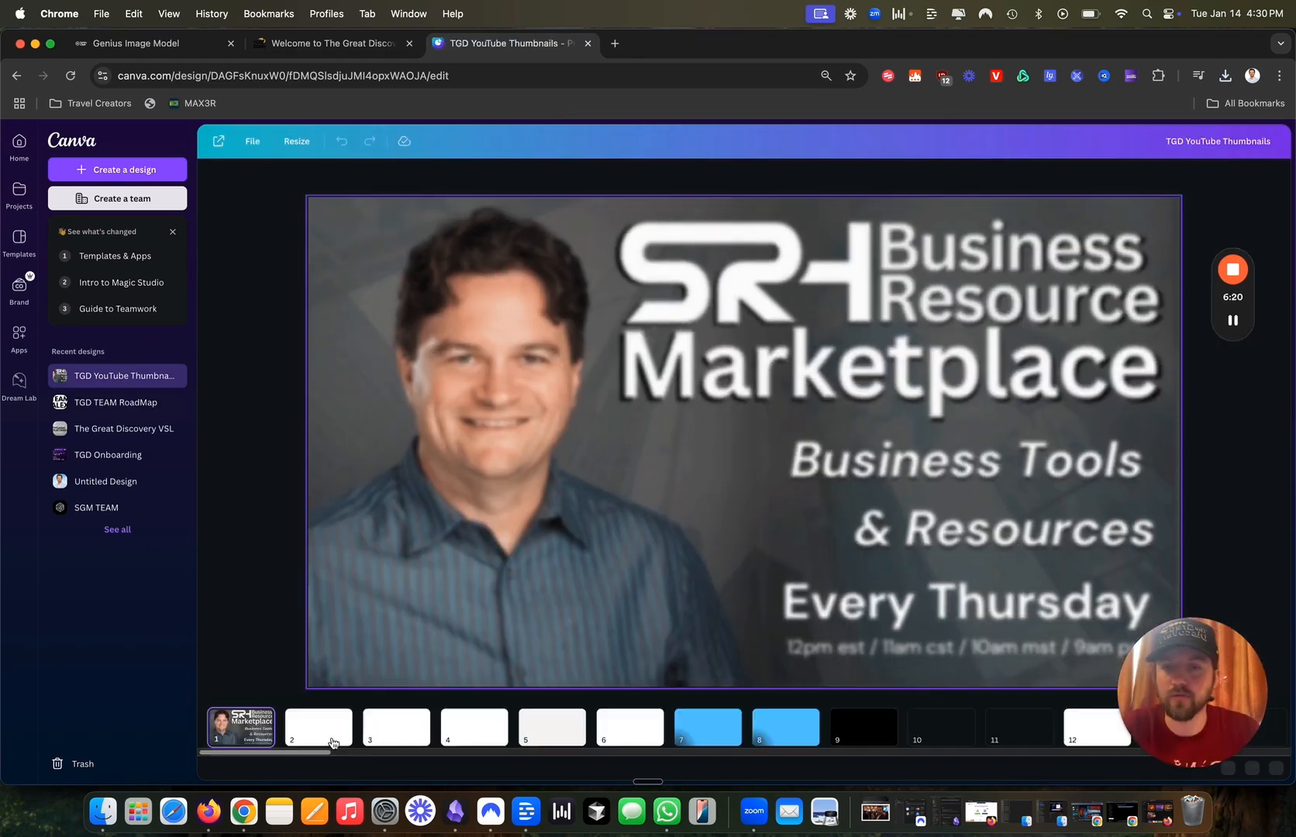
click(339, 724)
click(340, 720)
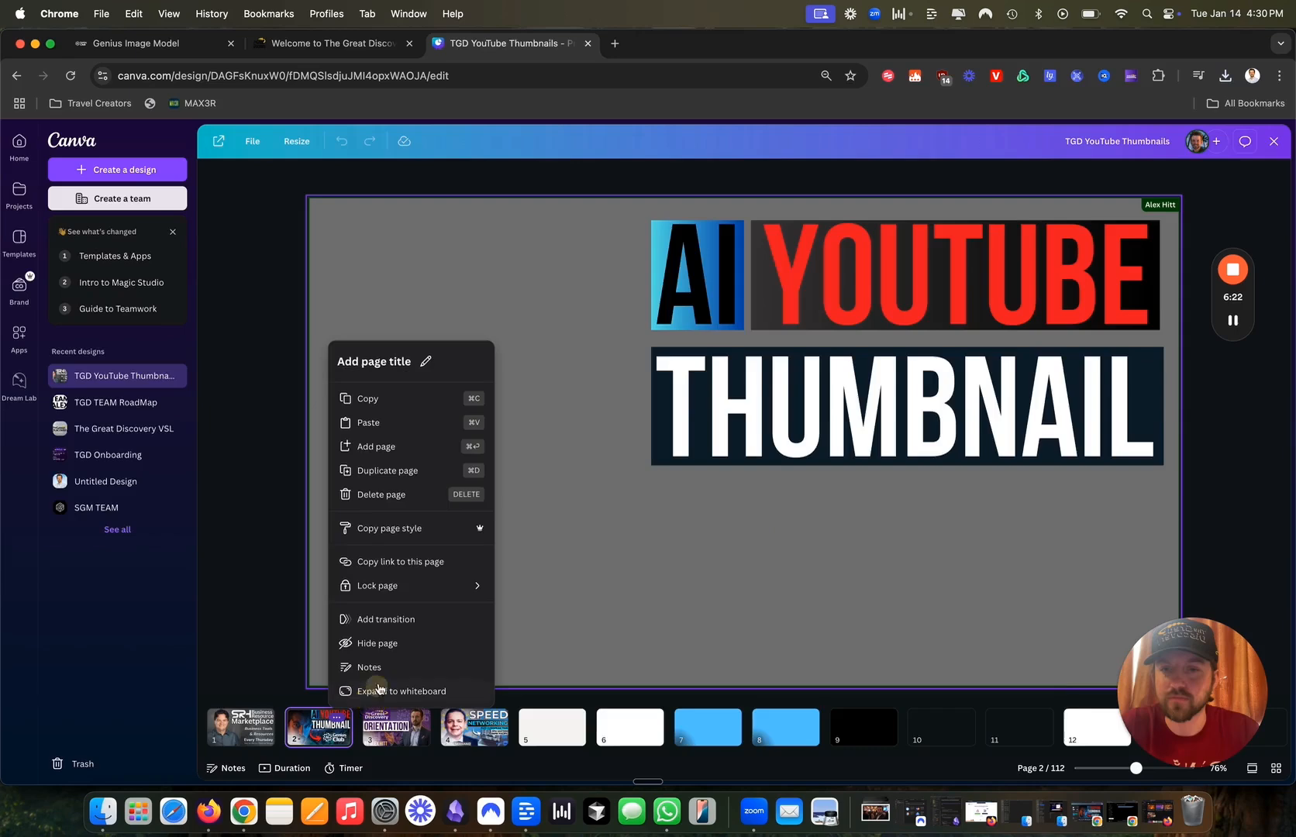
click(1050, 813)
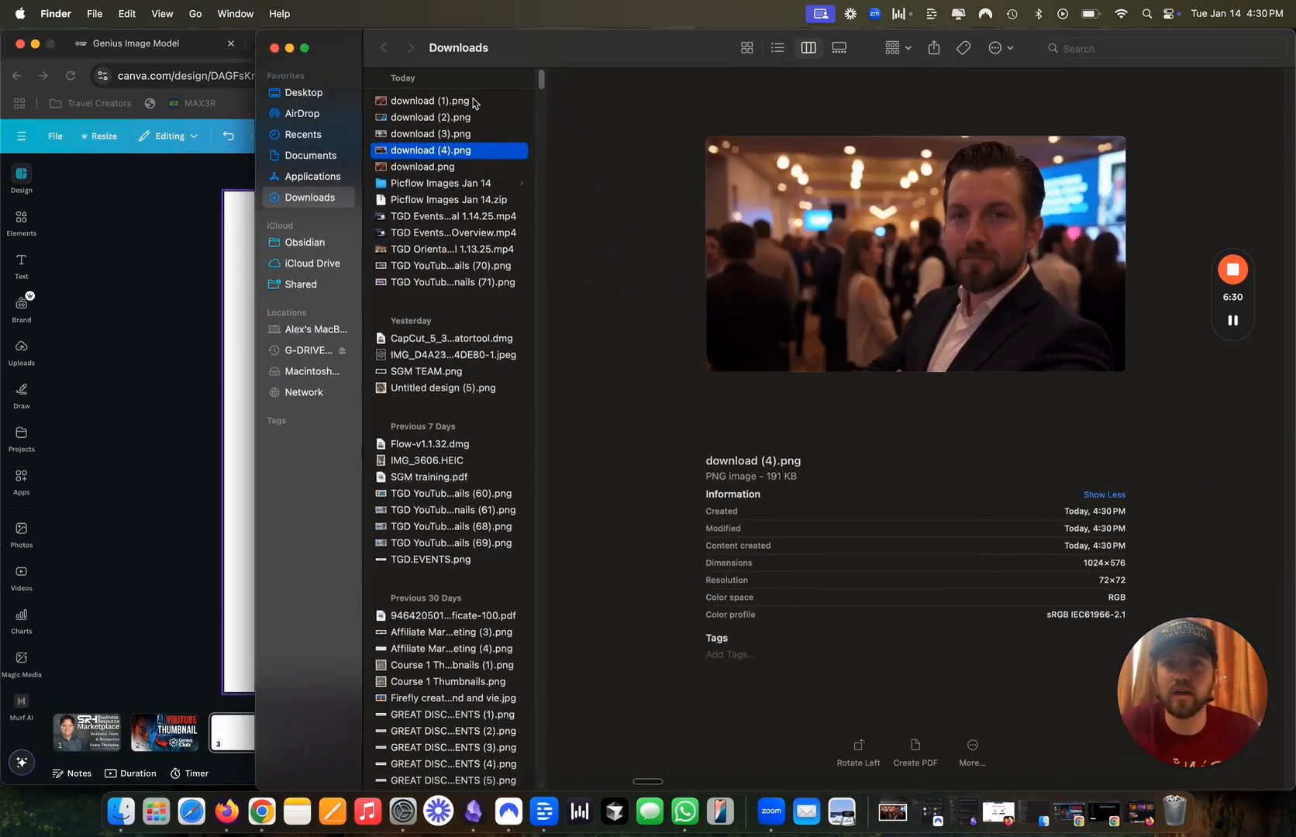
Drag download (4).png from Finder onto page 3 and enlarge it to fill the page.
drag(525, 49, 875, 49)
drag(783, 149, 514, 359)
drag(774, 502, 1200, 751)
mouse_move(1000, 599)
mouse_down()
mouse_move(1007, 576)
mouse_move(993, 591)
mouse_up()
drag(912, 548, 914, 542)
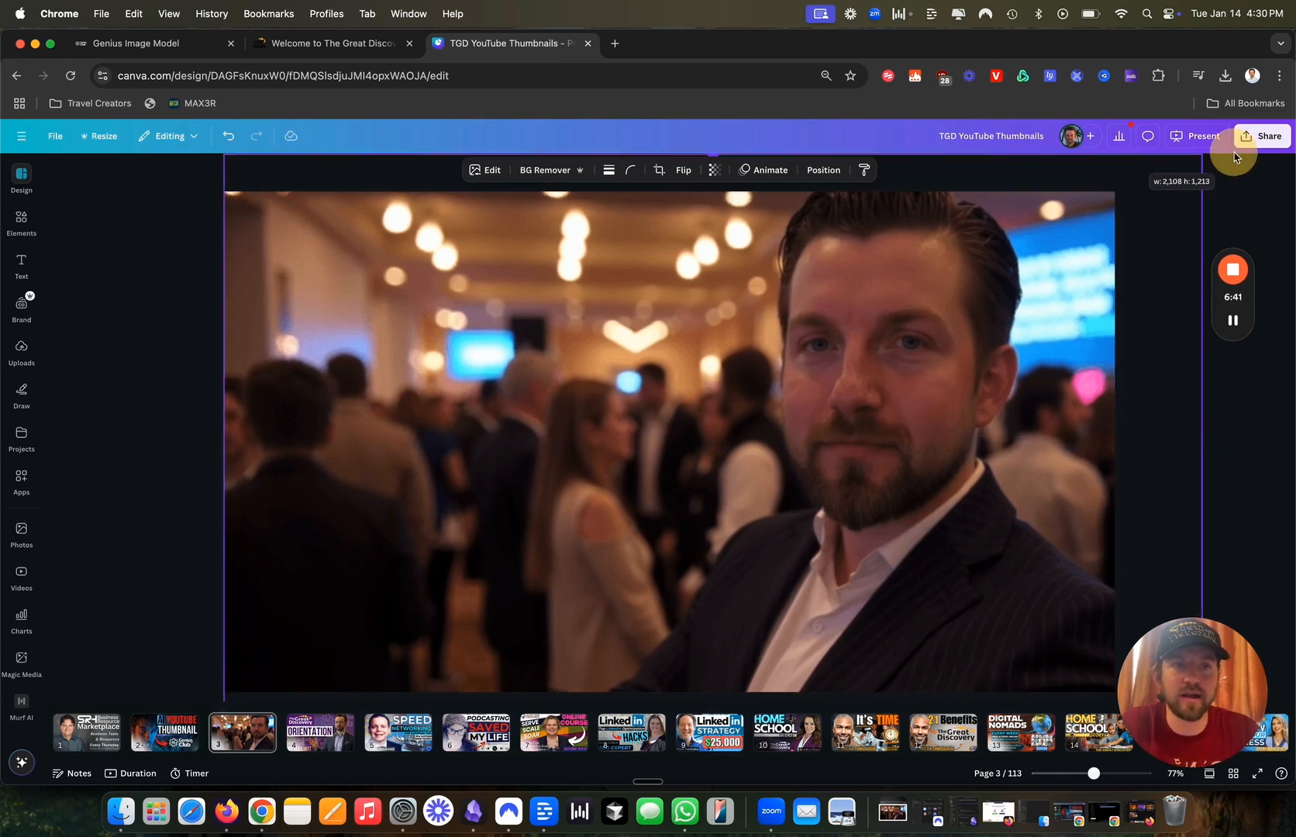
mouse_move(932, 499)
mouse_down()
mouse_move(976, 493)
mouse_move(922, 498)
mouse_up()
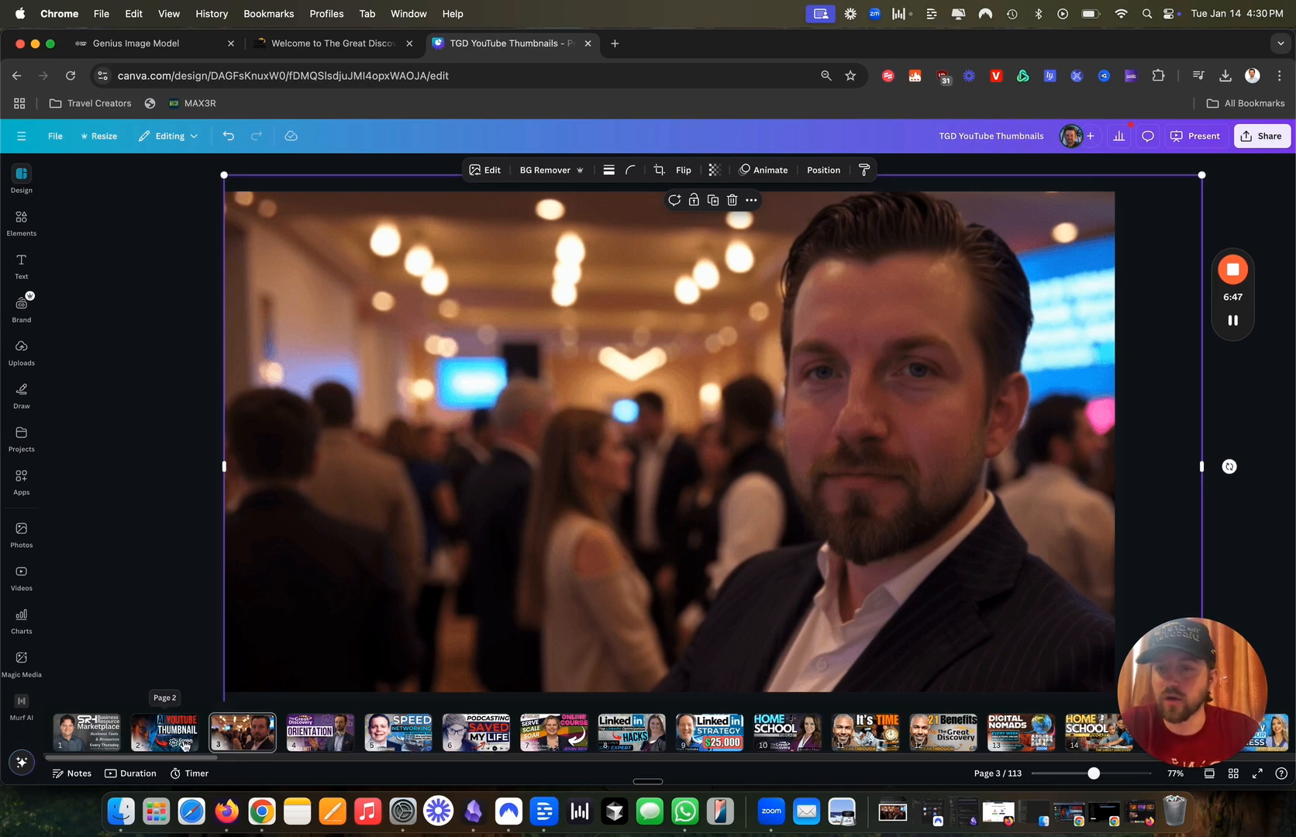
Copy the AI YOUTUBE THUMBNAIL title from page 2 and paste it onto page 3.
click(179, 746)
click(665, 370)
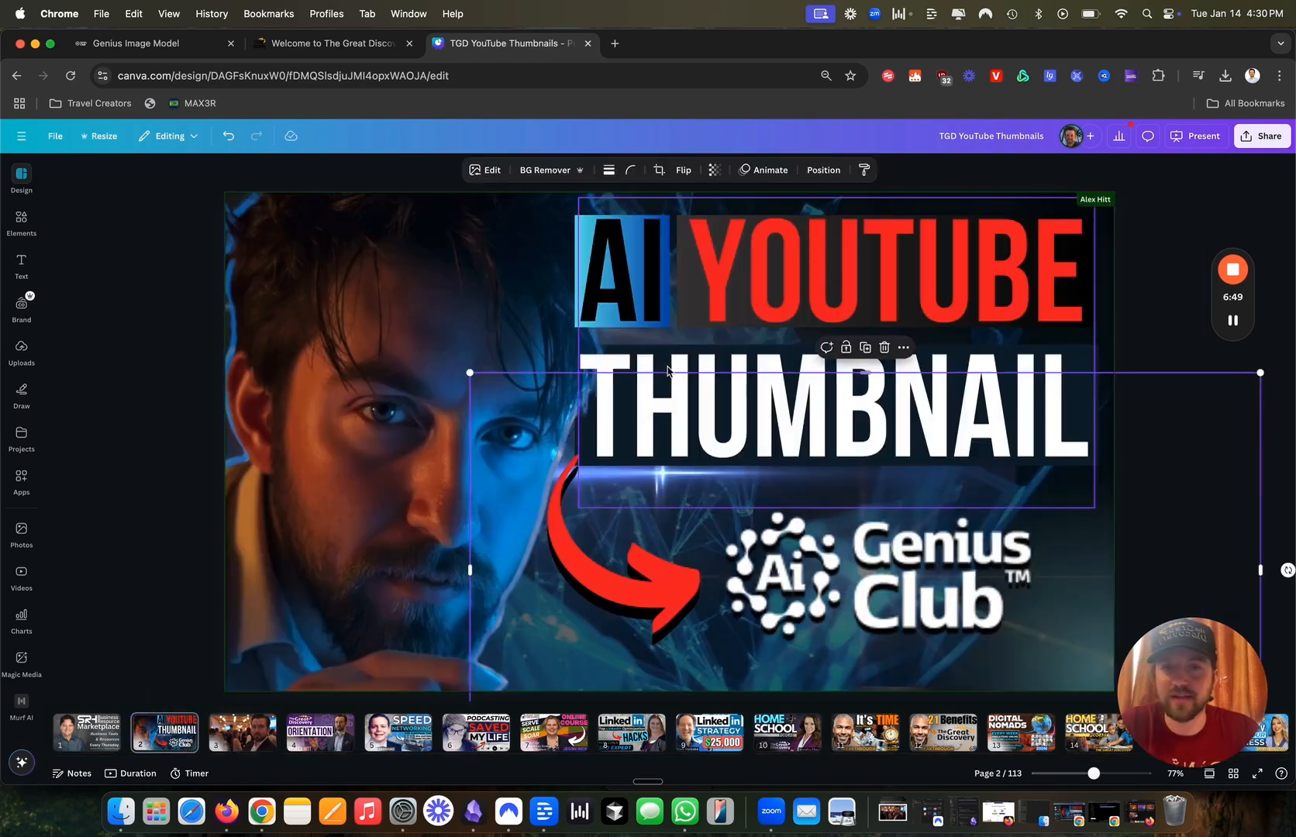
click(669, 367)
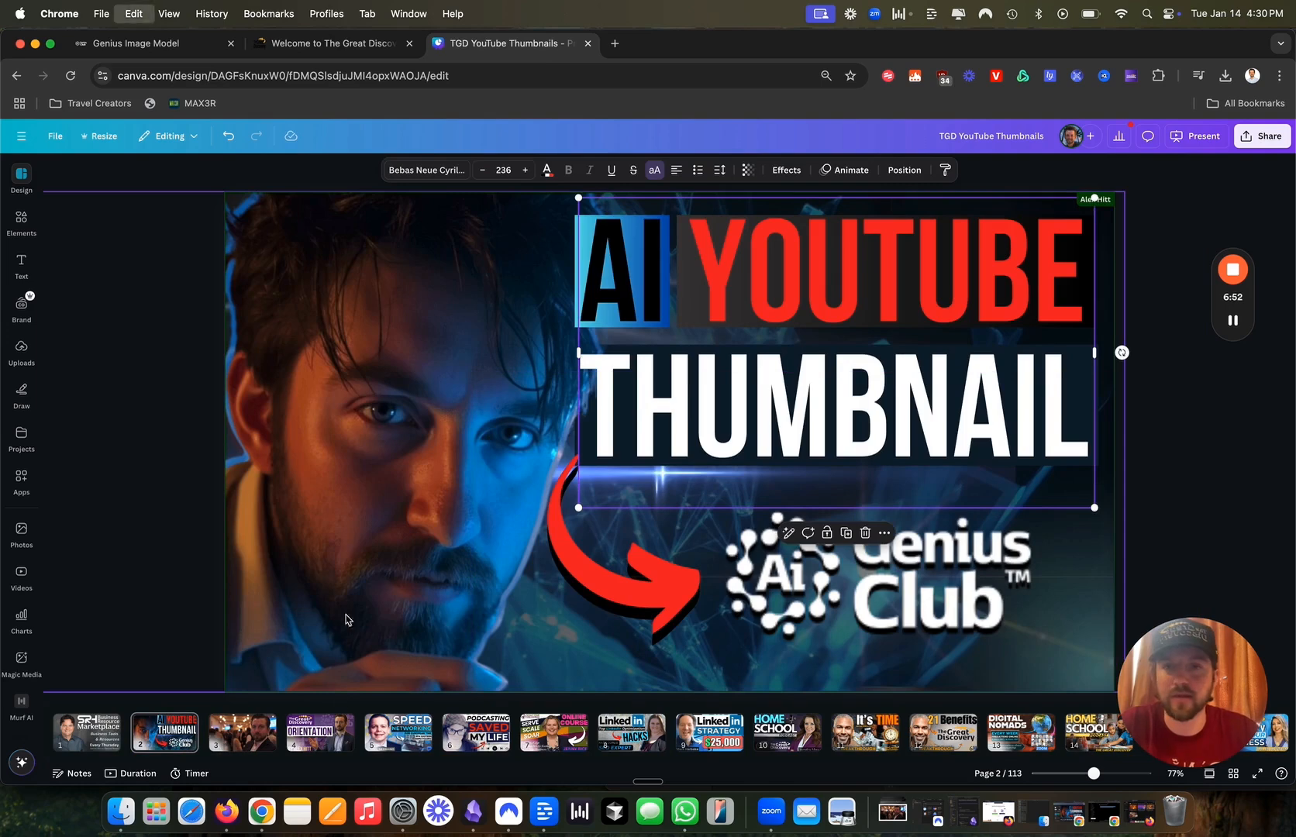
click(242, 731)
key(ctrl+v)
Move the title to the upper left, retype it as TGD.EVENTS, and shift the photo right.
drag(805, 434, 463, 434)
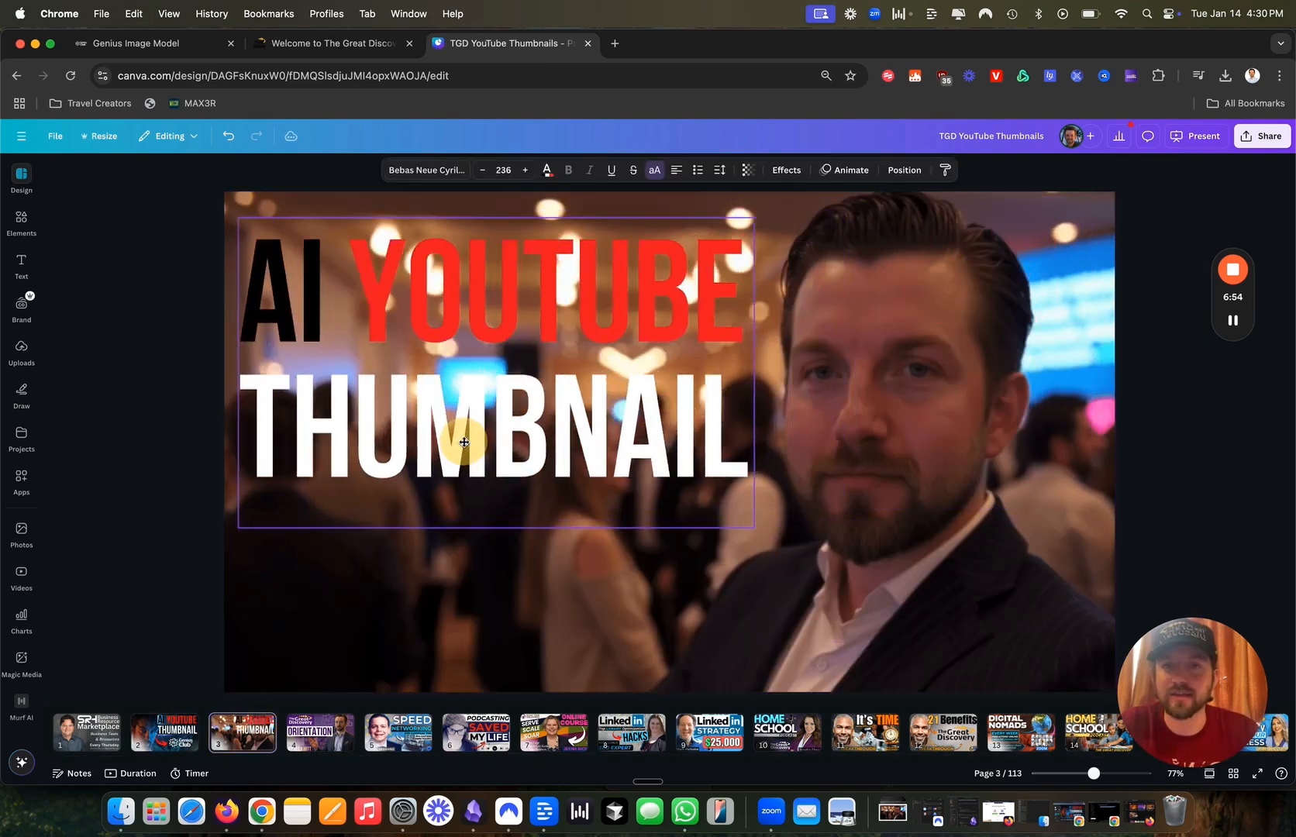
double_click(463, 435)
text(TGD.EVENTS)
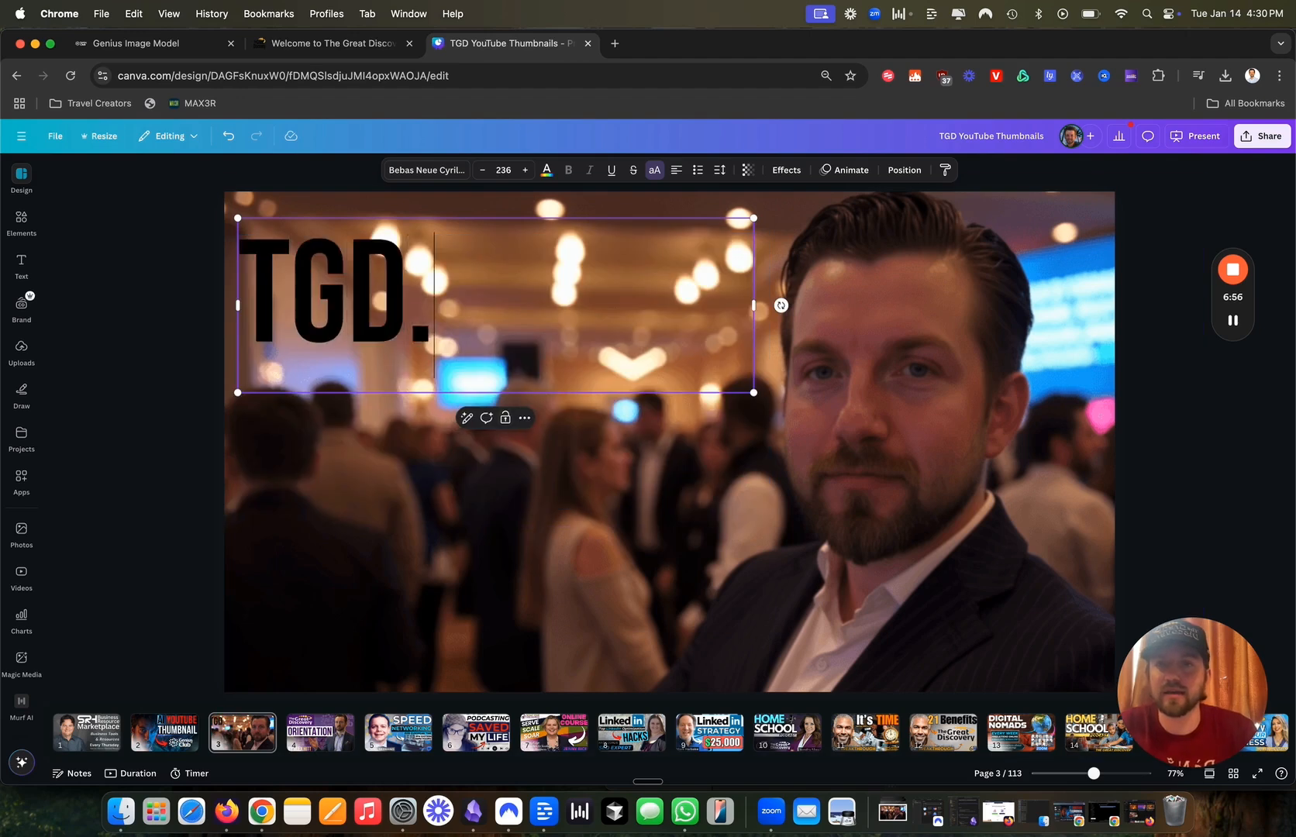
drag(753, 373, 778, 372)
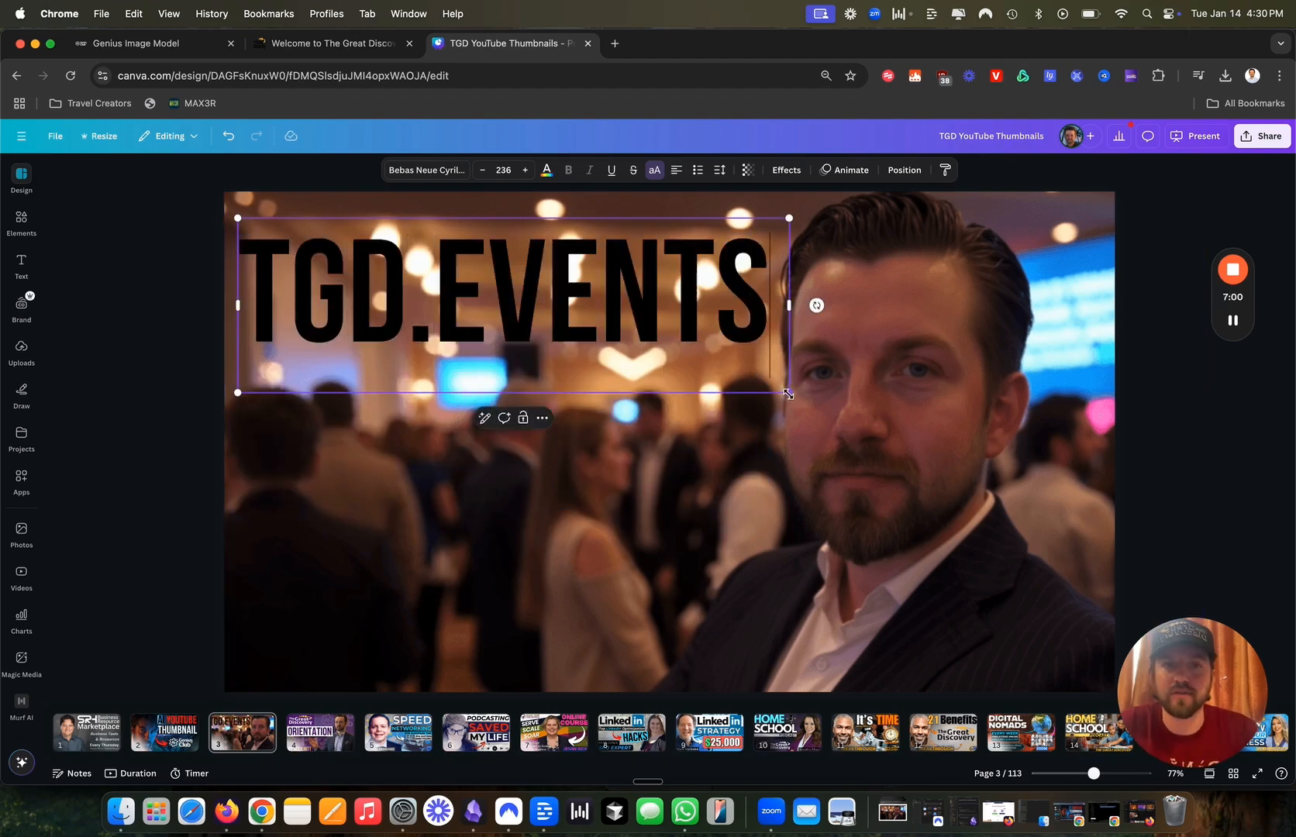
click(907, 458)
drag(921, 466, 965, 468)
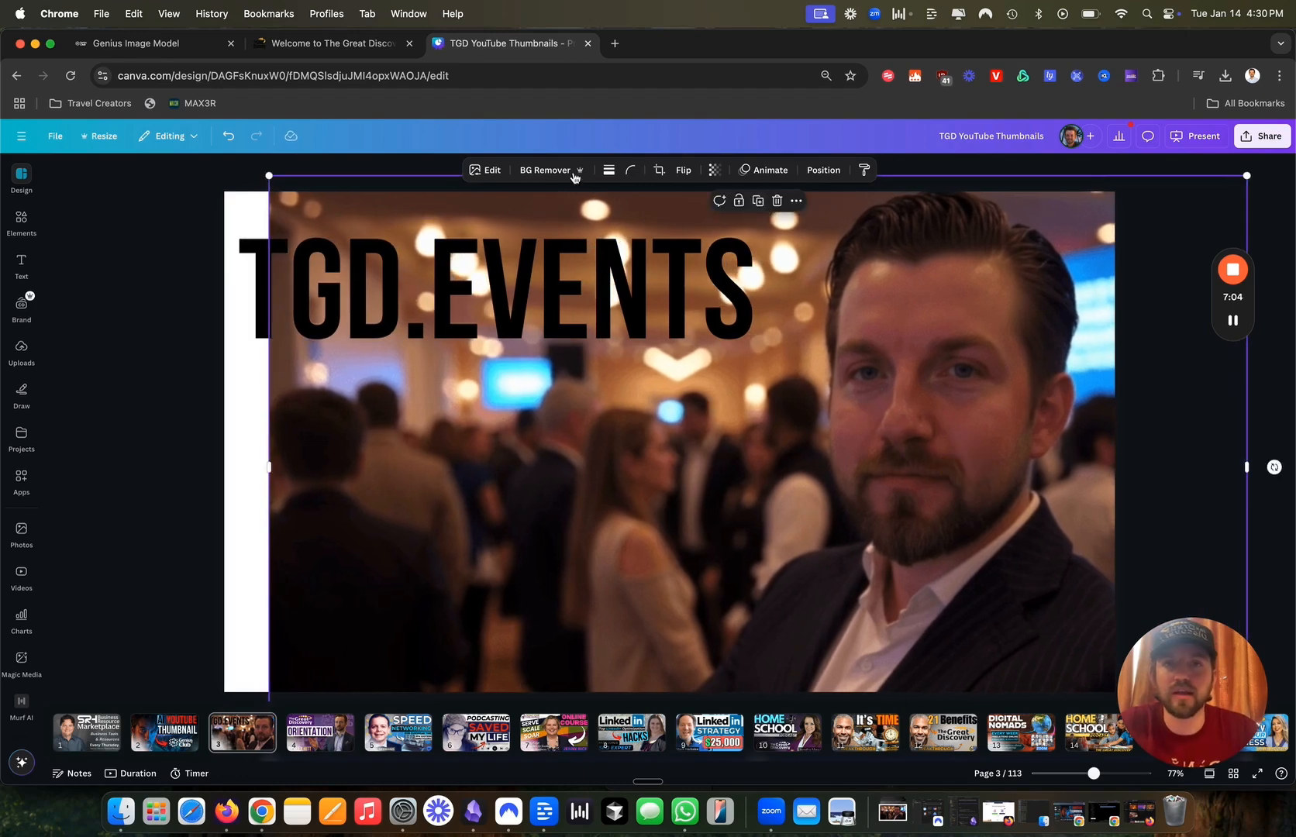
key(super+minus)
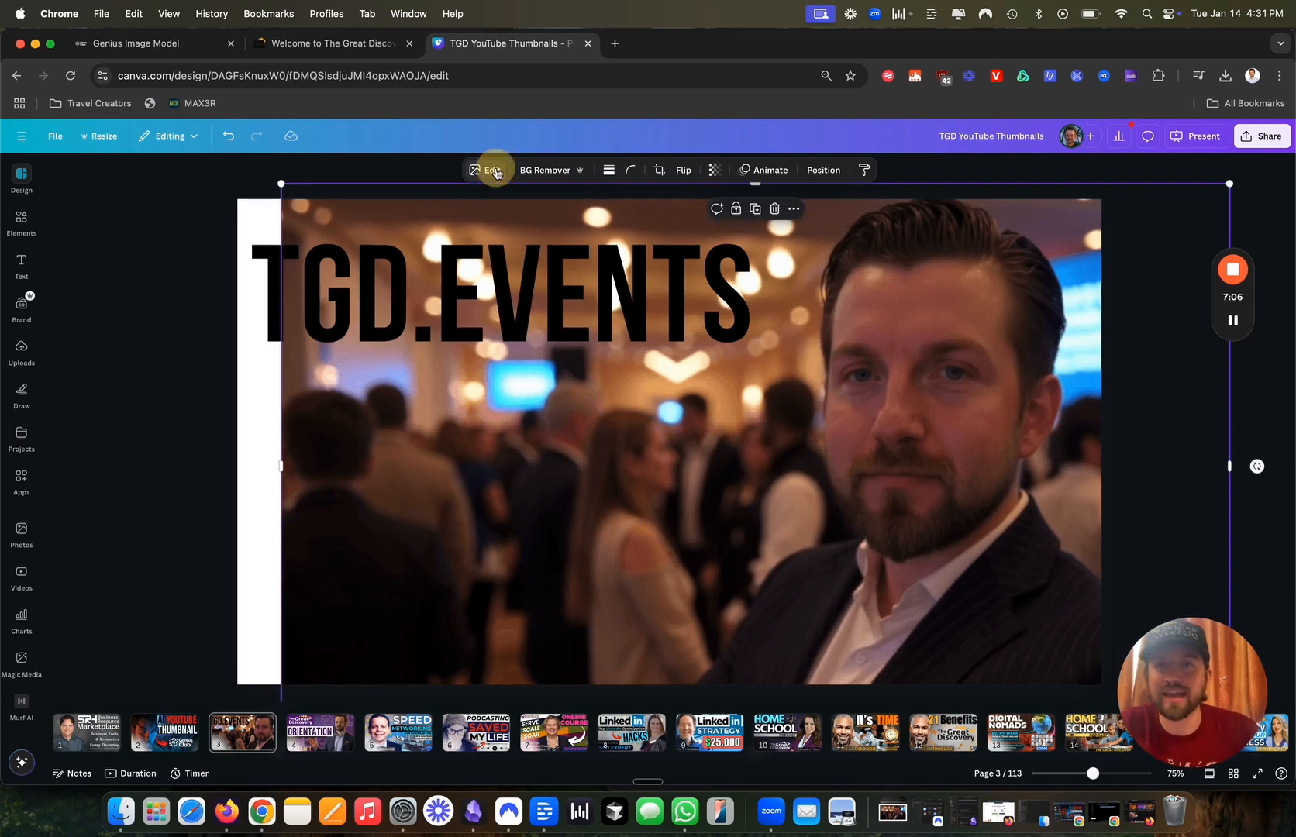
Run Magic Expand on the event photo with the frame stretched to the page edges.
click(493, 171)
click(246, 289)
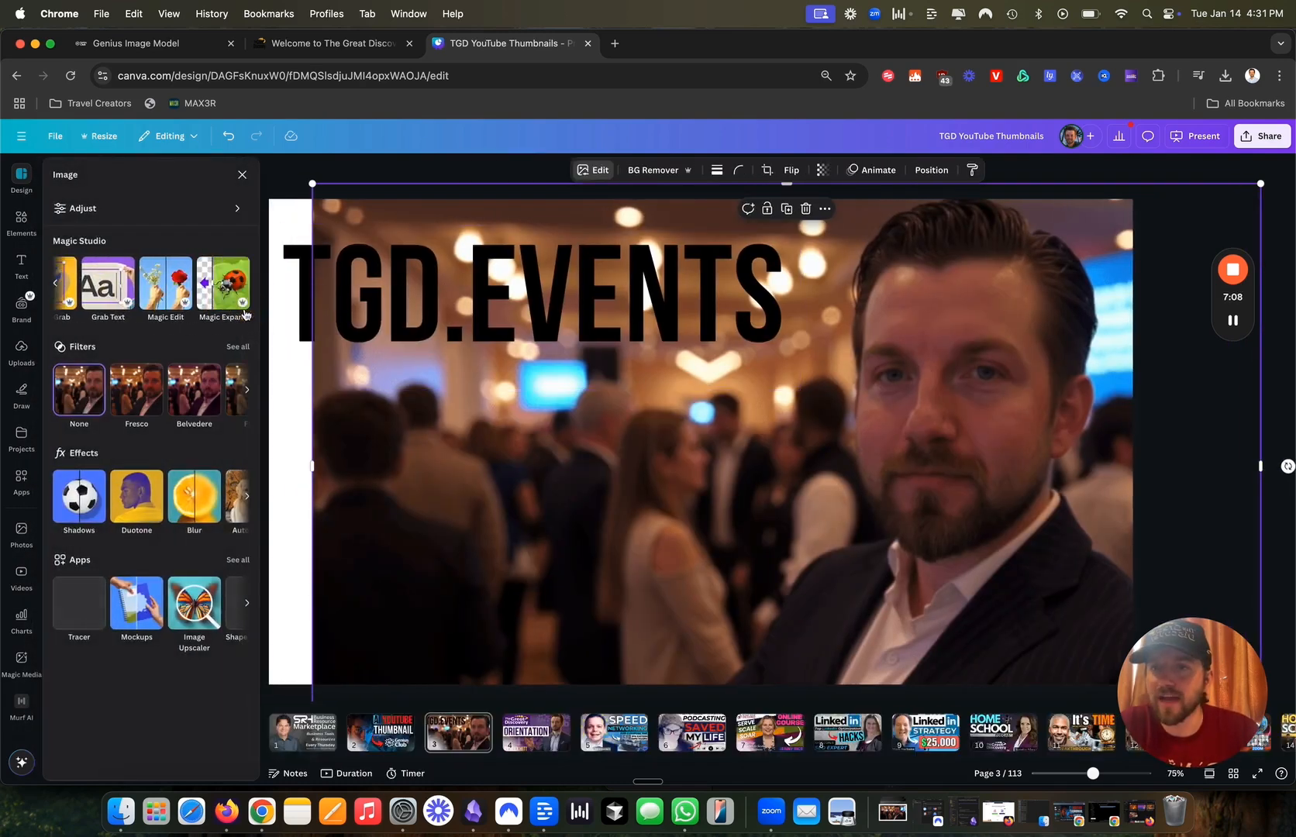
click(231, 291)
drag(283, 184, 264, 183)
click(186, 756)
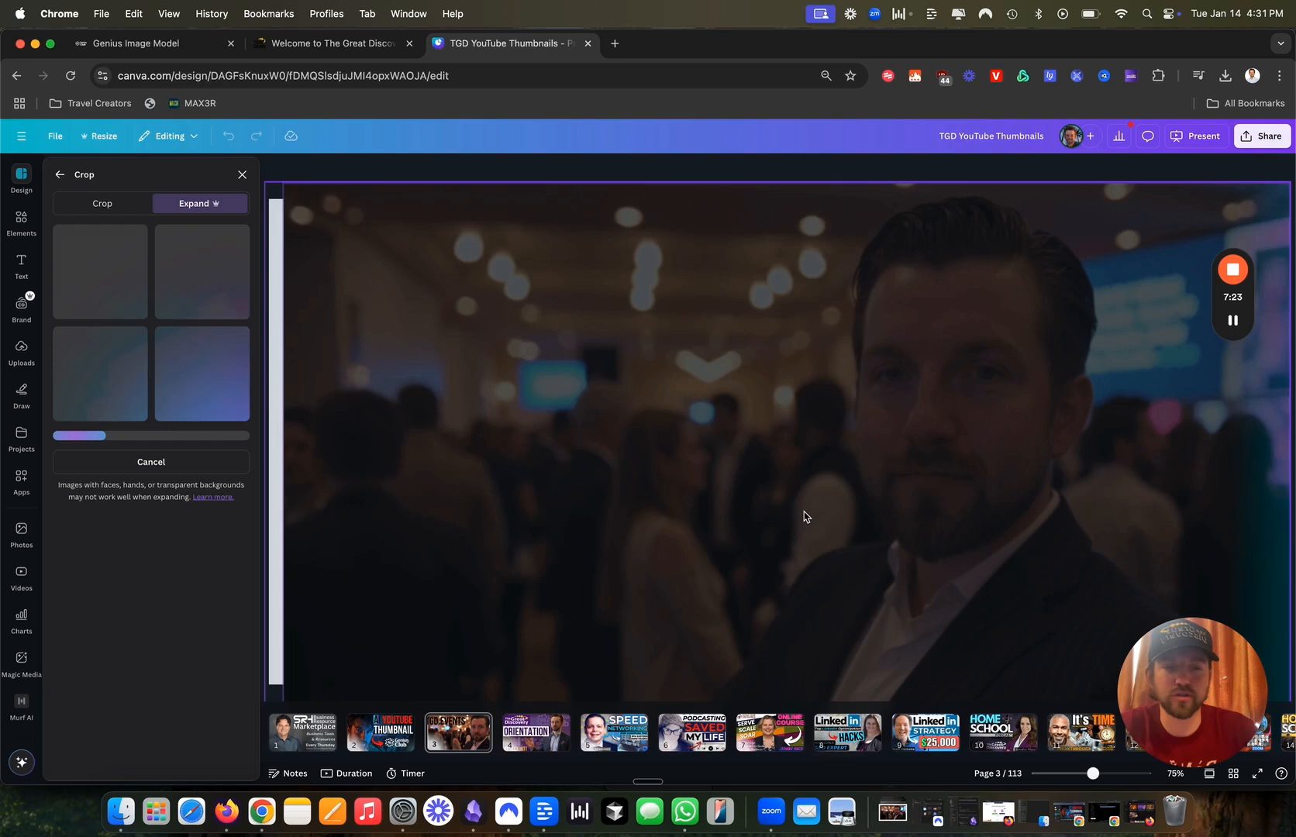
Apply the bottom-left (third) expanded version of the photo.
key(super+minus)
key(super+minus)
key(super+equal)
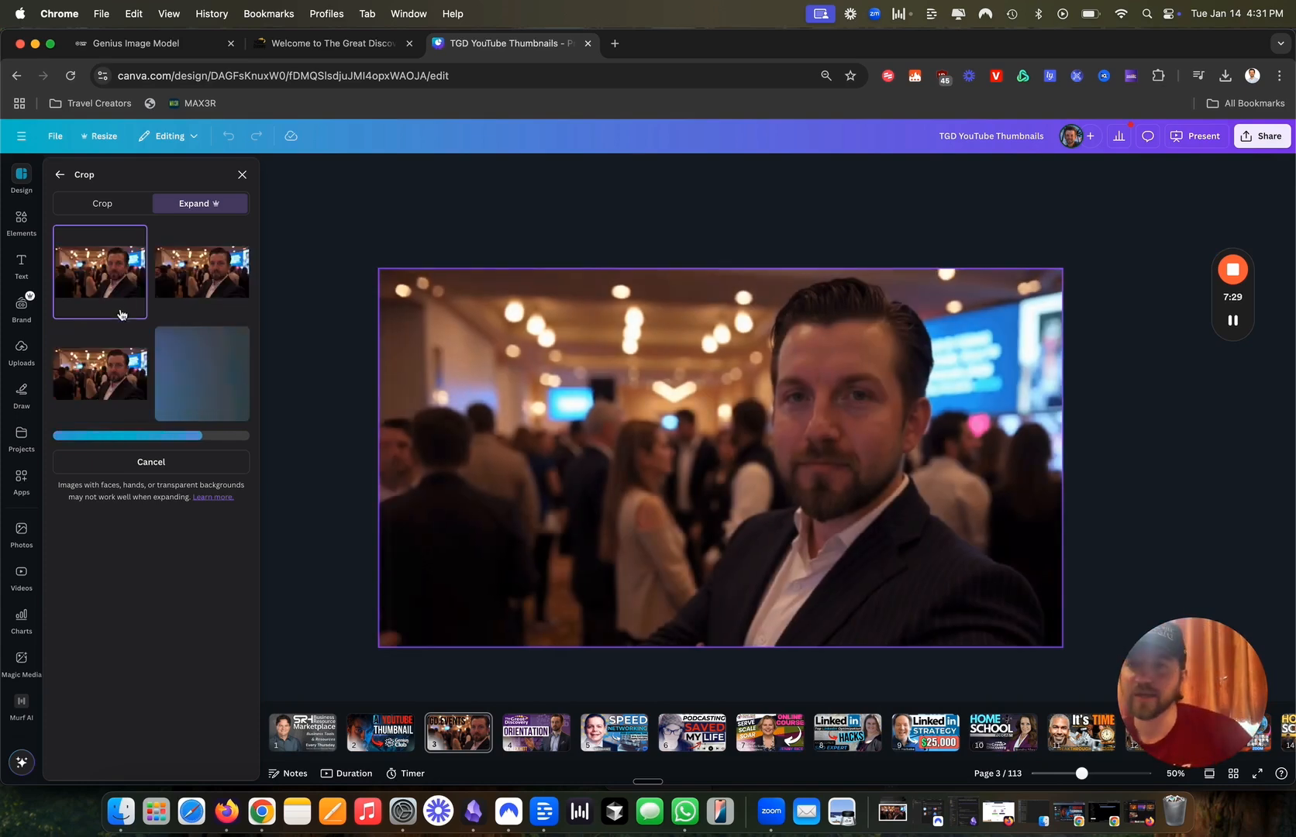
click(99, 277)
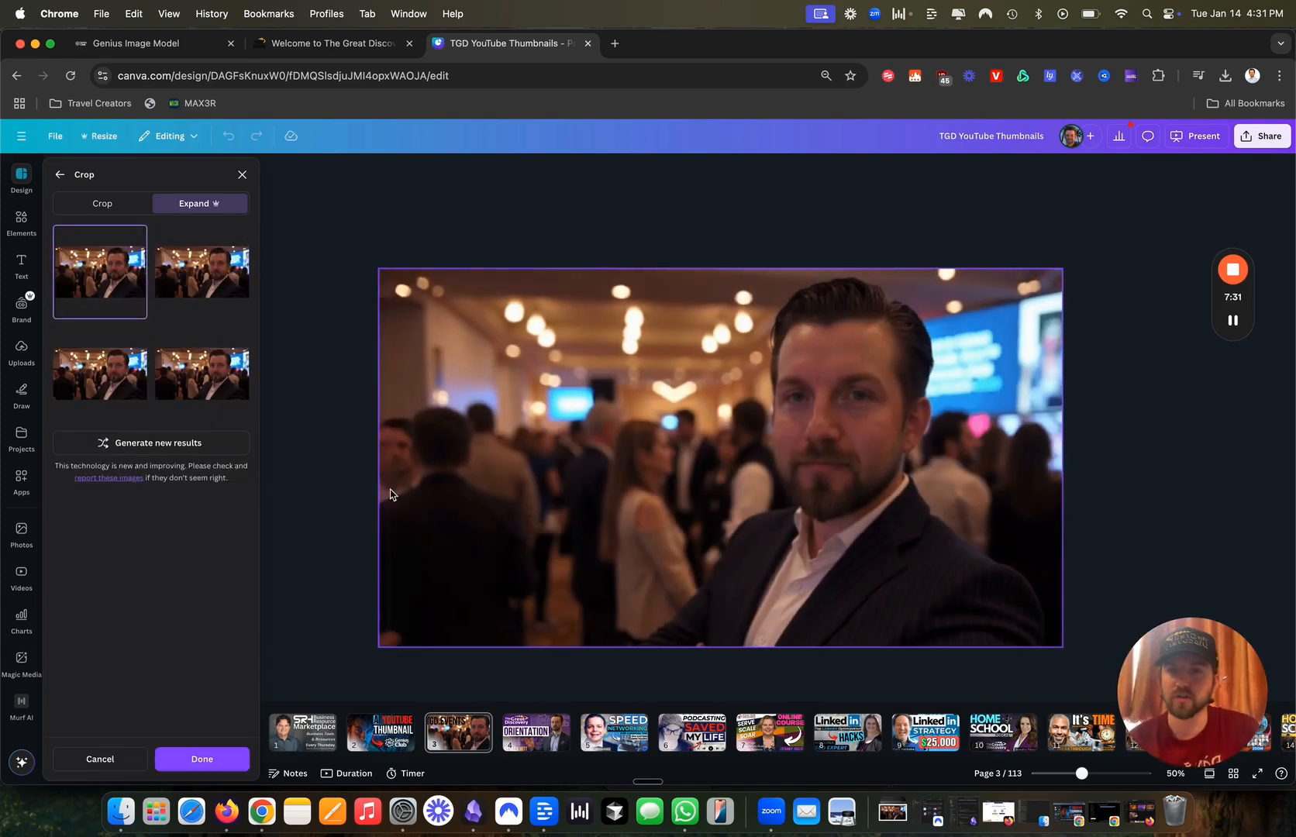
click(141, 392)
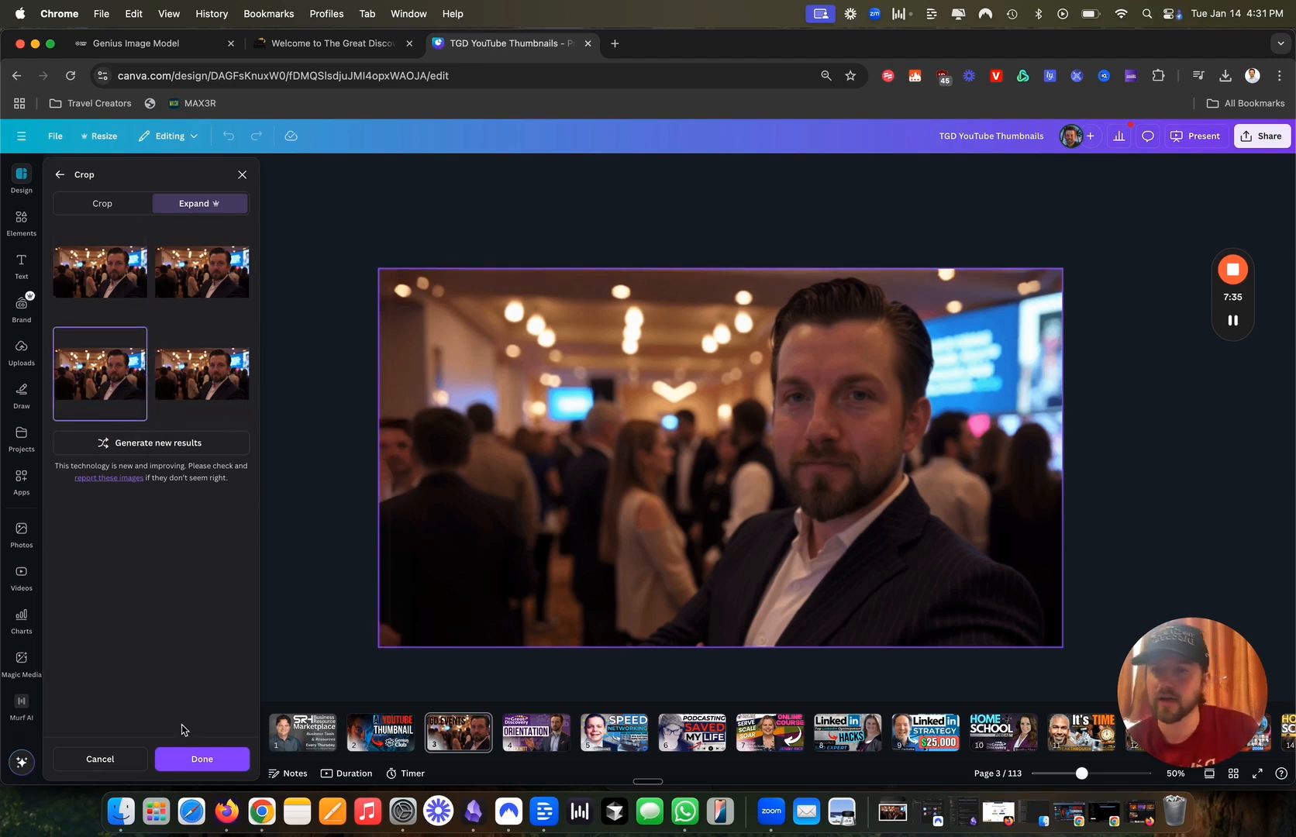
click(198, 759)
click(721, 276)
click(720, 432)
click(828, 226)
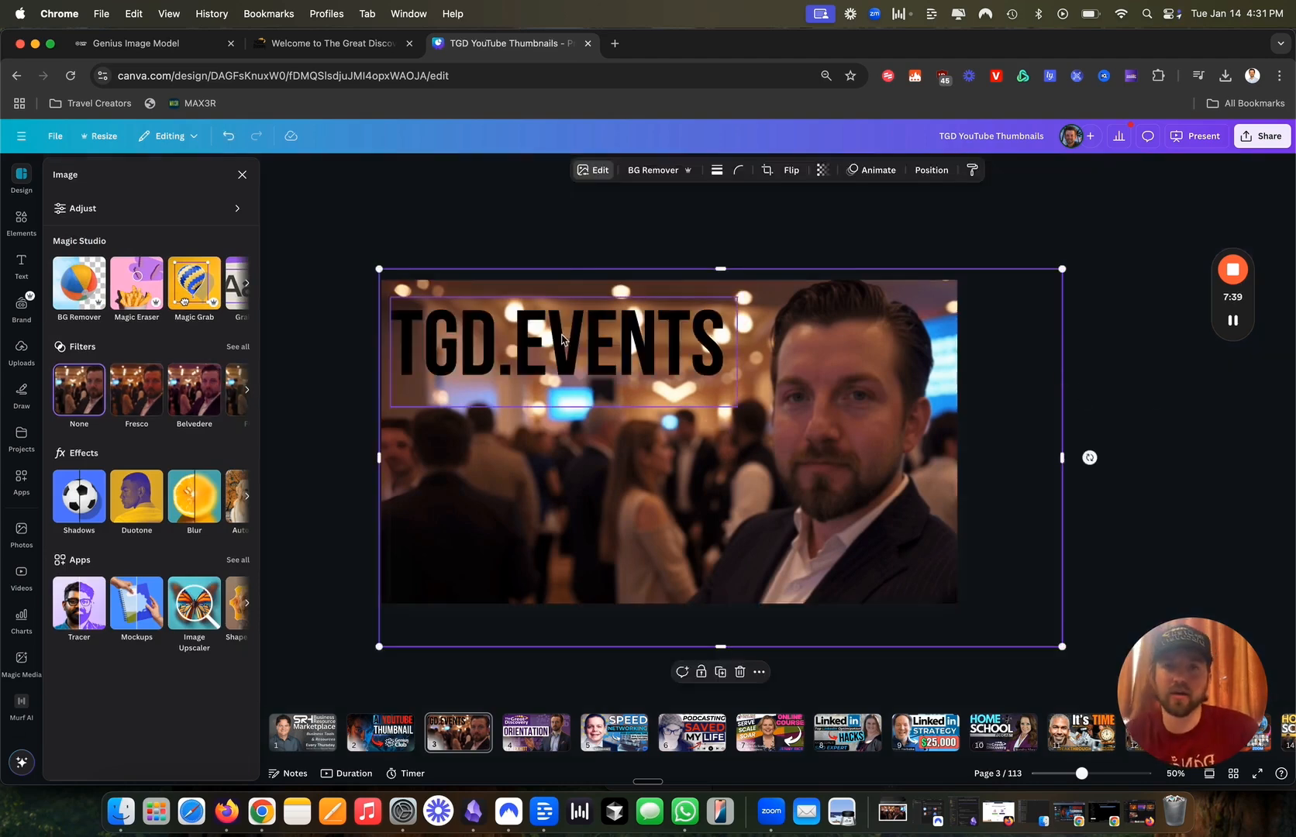
Recolour the TGD.EVENTS title to blue #024BAE.
click(652, 373)
click(545, 169)
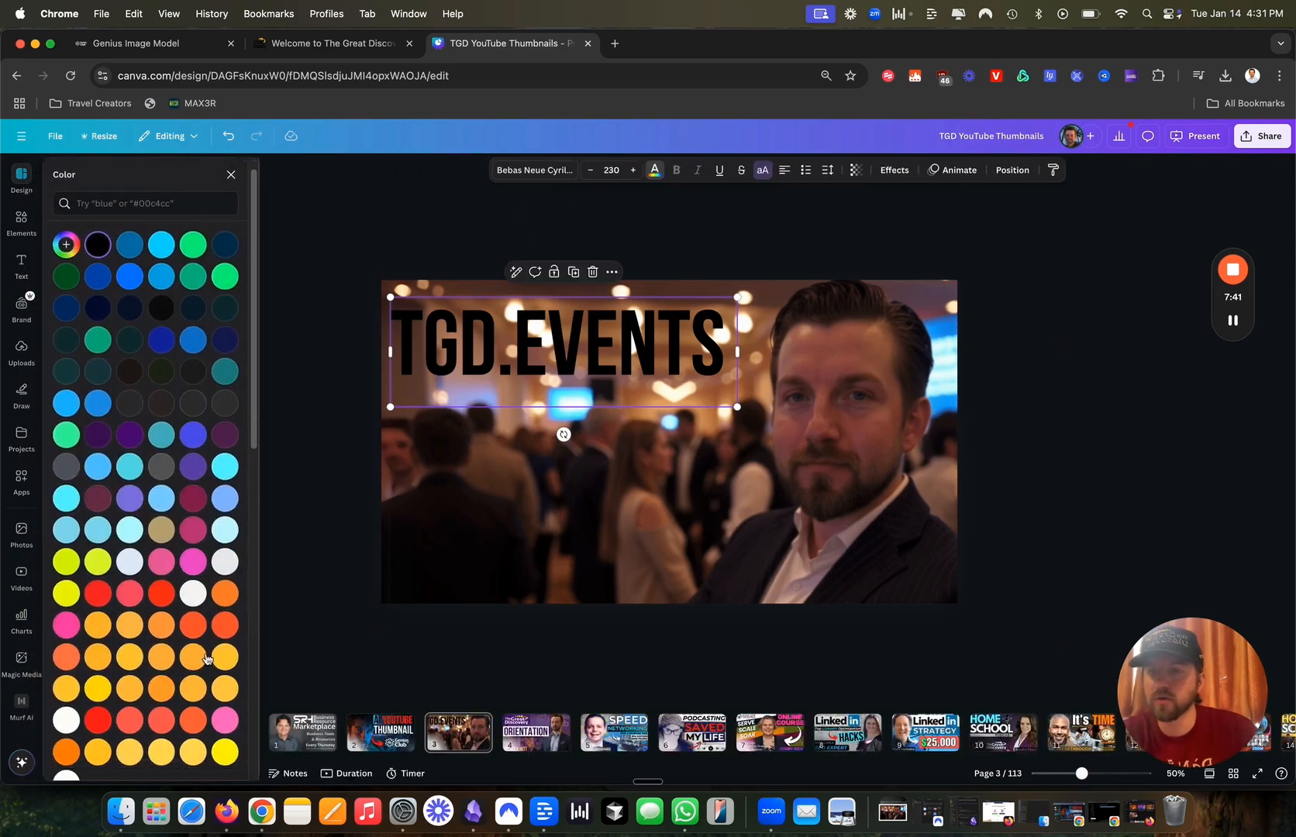
click(67, 712)
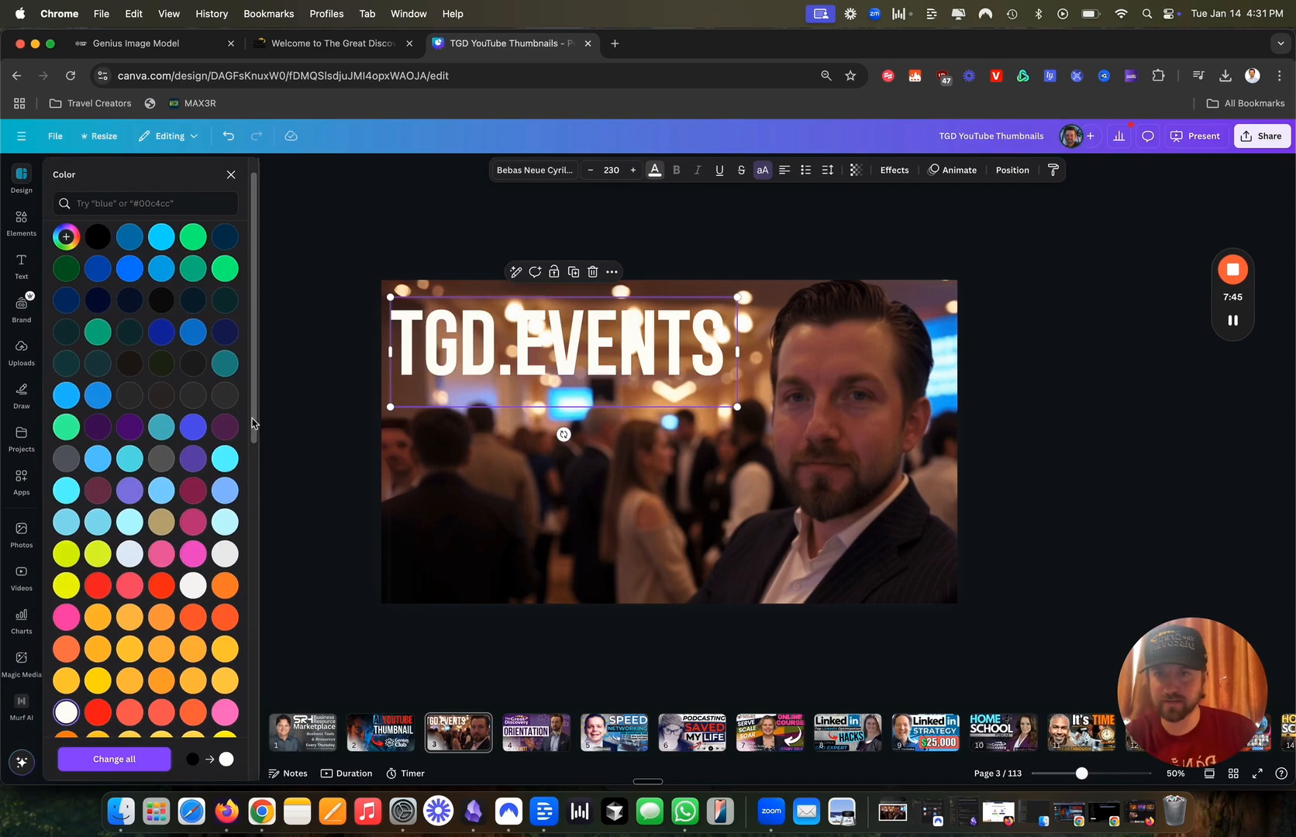
click(99, 270)
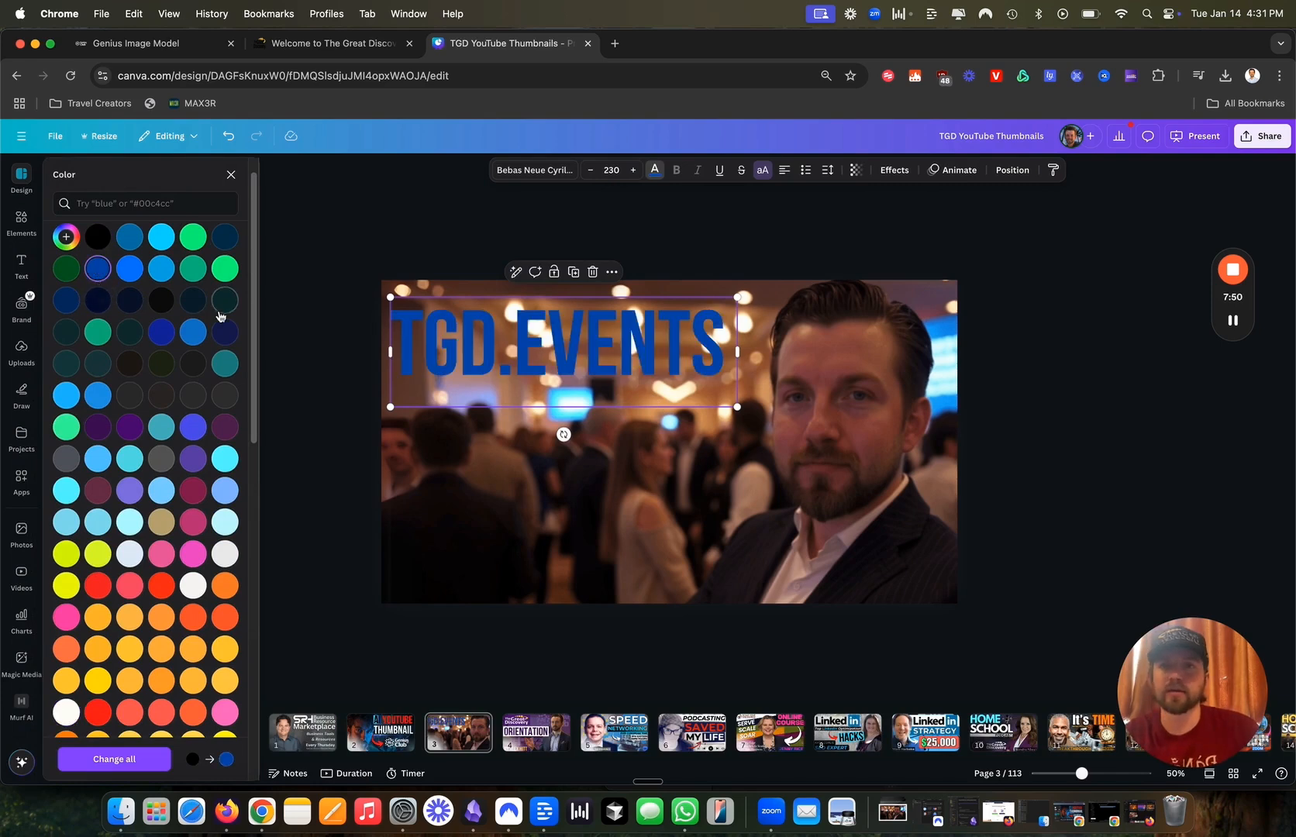
Load the tgd.events website in a new browser tab.
click(615, 43)
text(tgd.events)
key(Return)
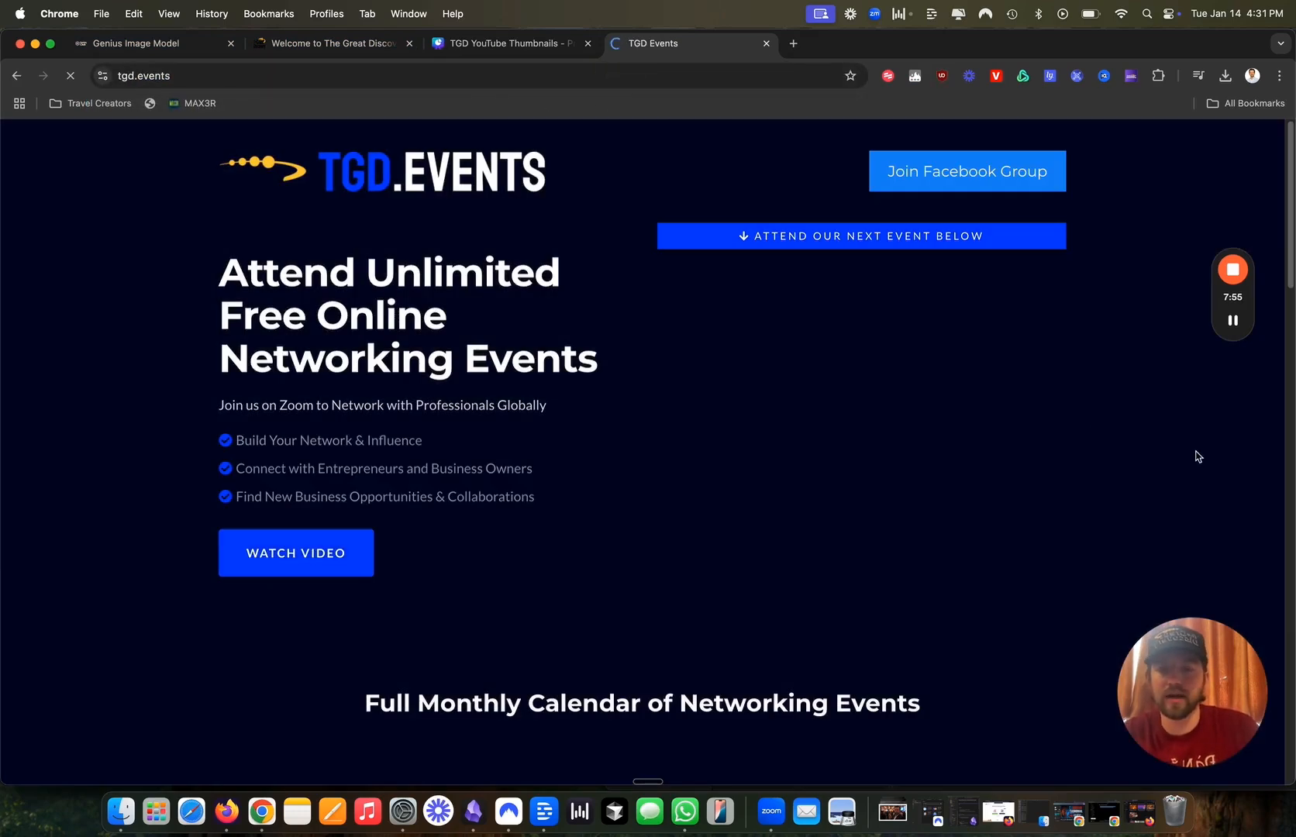
Drag the tgd.events homepage screenshot from the Desktop onto page 3's lower right.
click(481, 45)
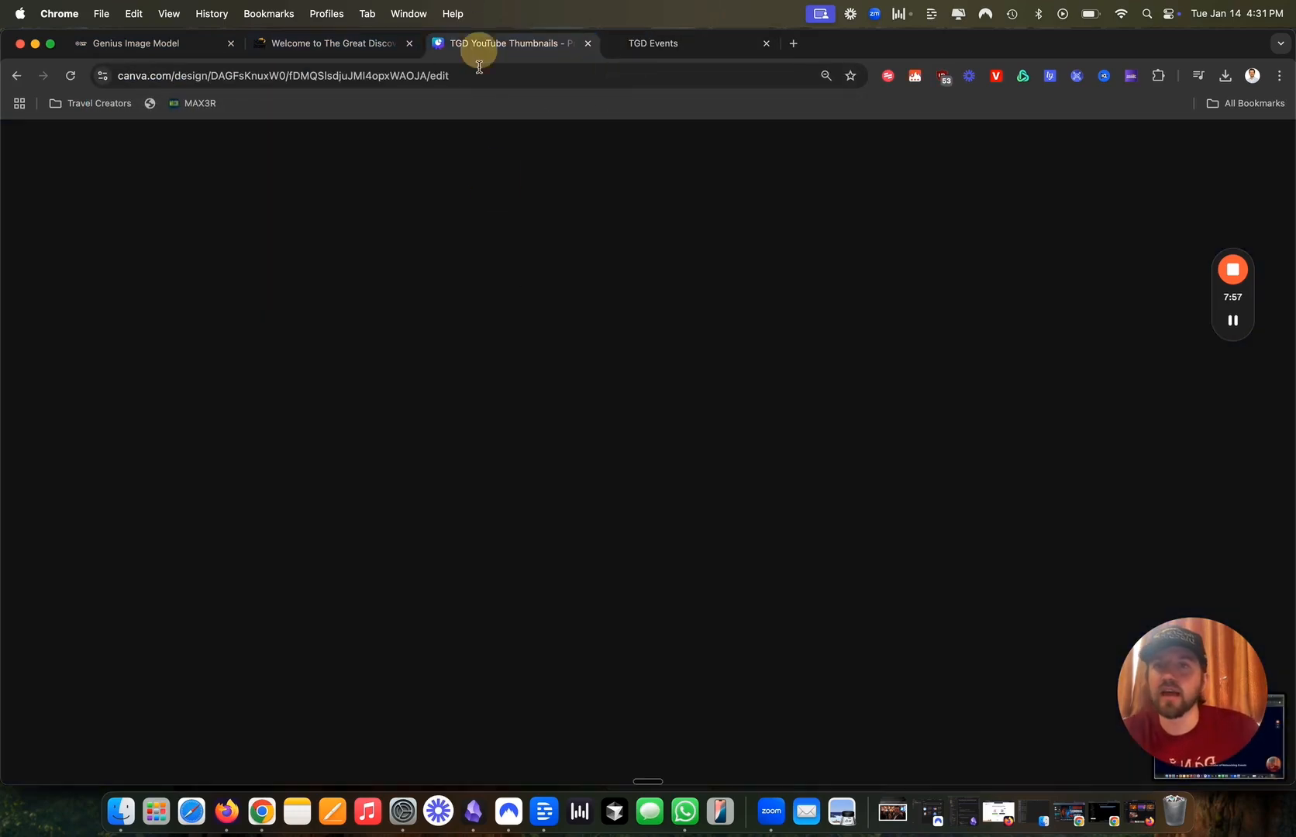
click(120, 827)
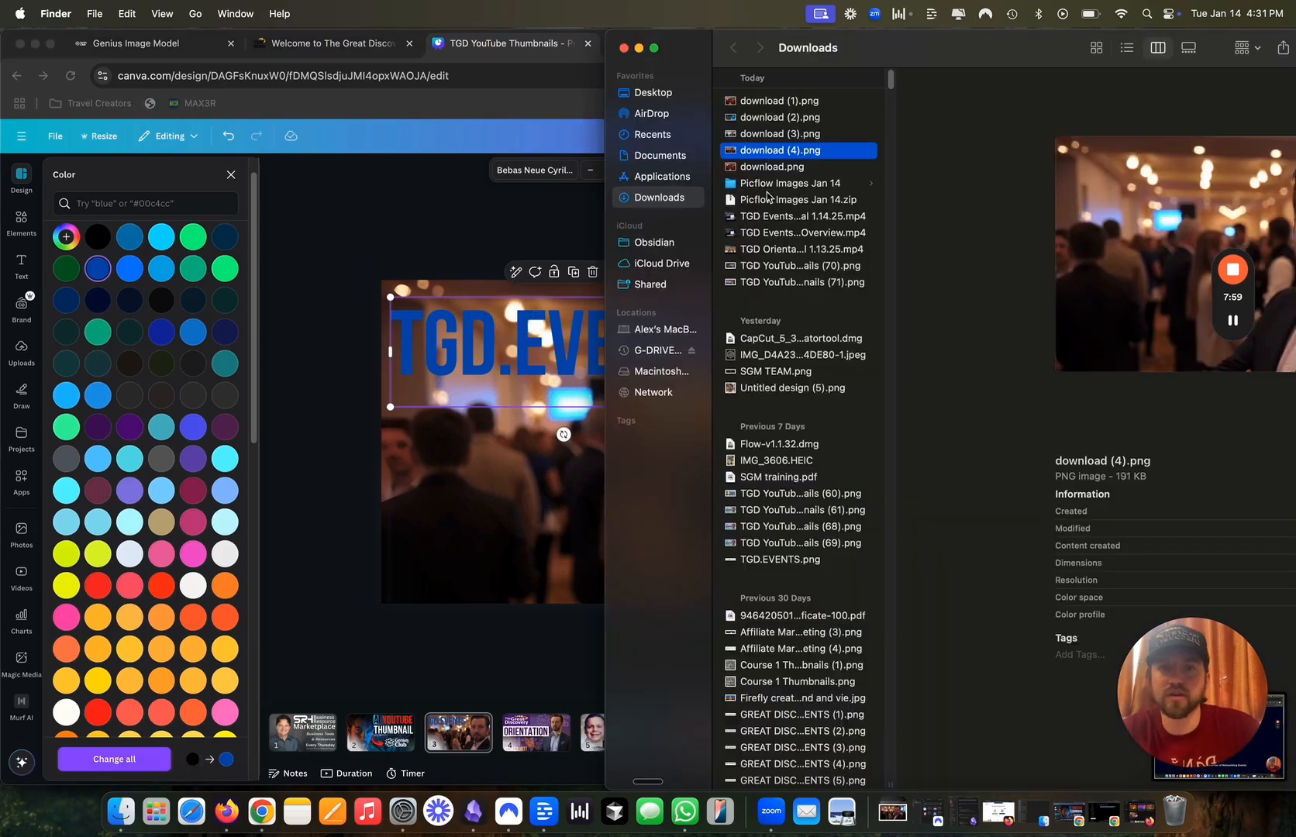
click(655, 93)
click(774, 120)
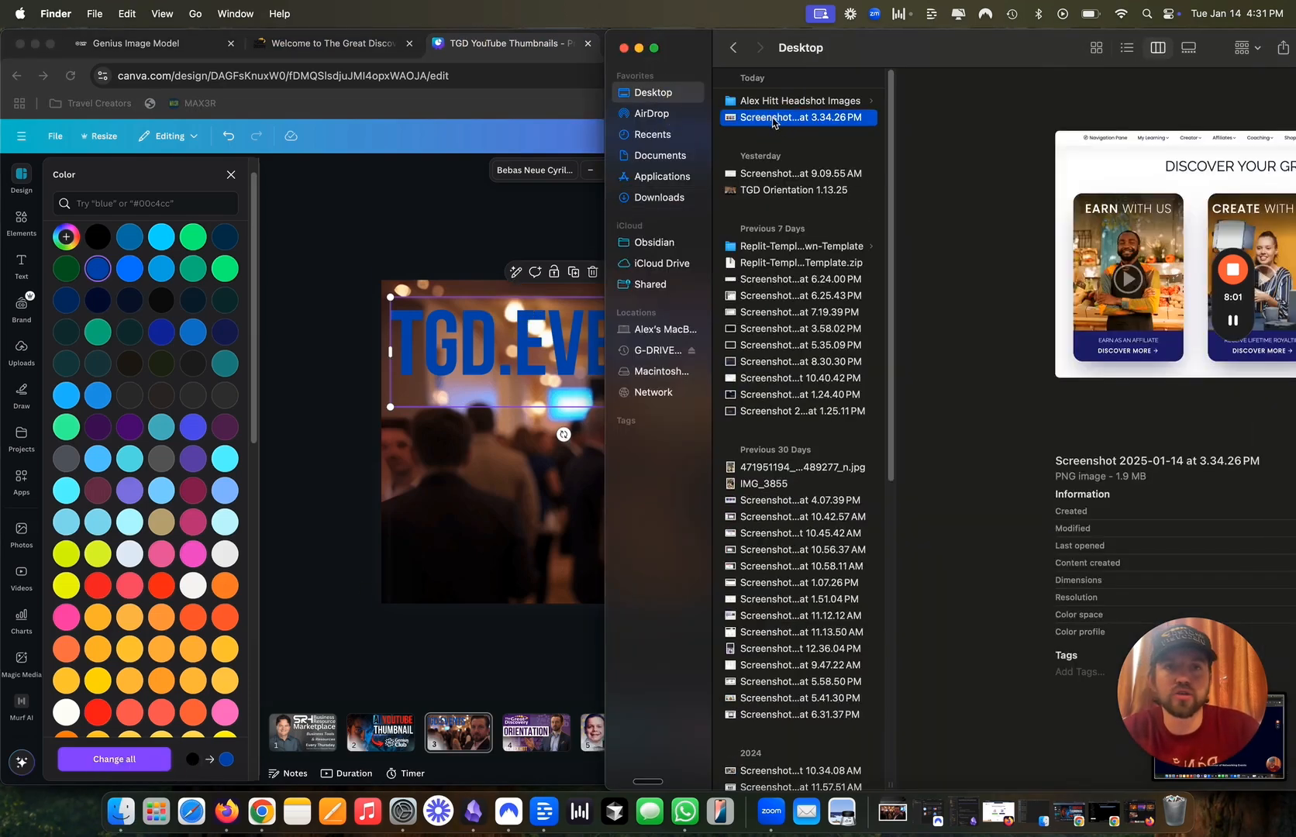
drag(856, 48, 997, 49)
drag(923, 135, 680, 546)
drag(729, 500, 879, 585)
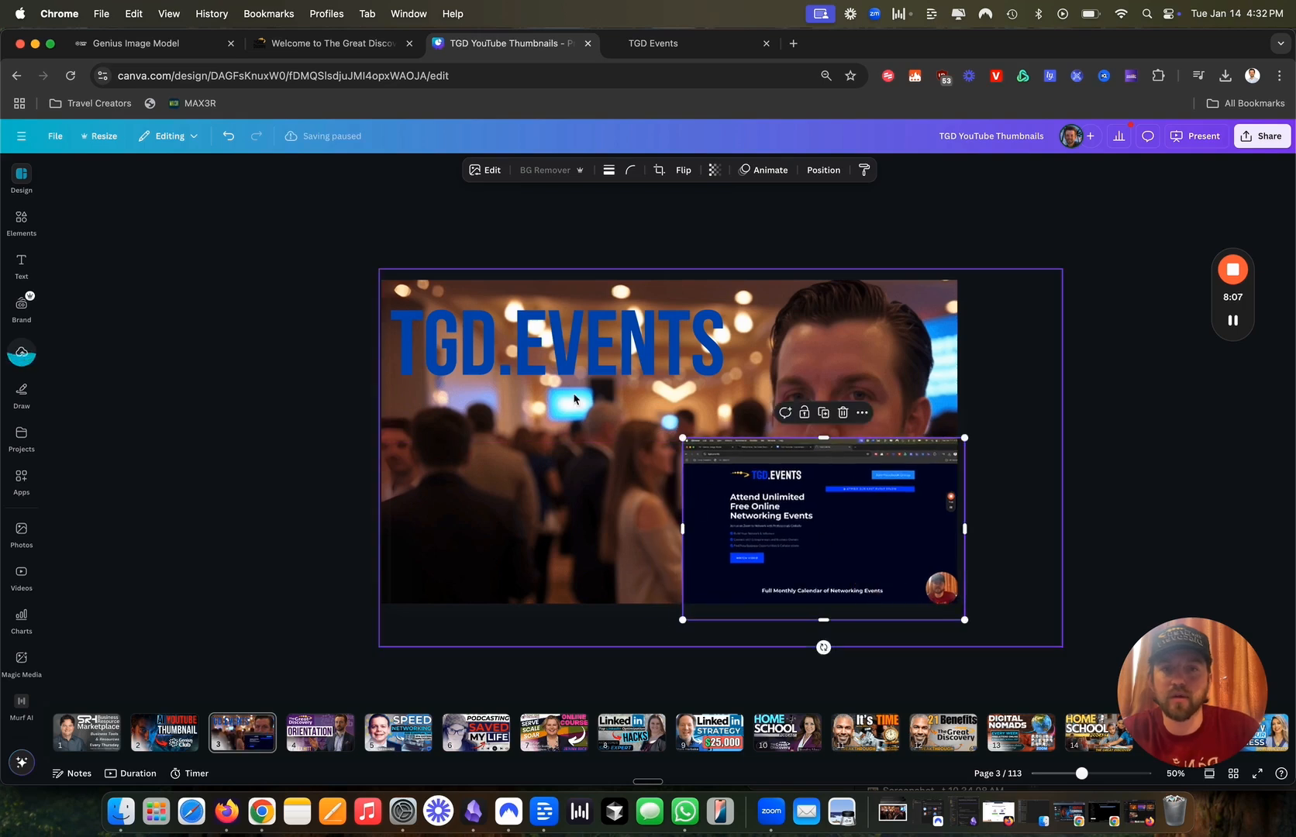
click(559, 345)
Sample the website screenshot's navy as a custom colour for the TGD.EVENTS title.
click(545, 170)
click(66, 265)
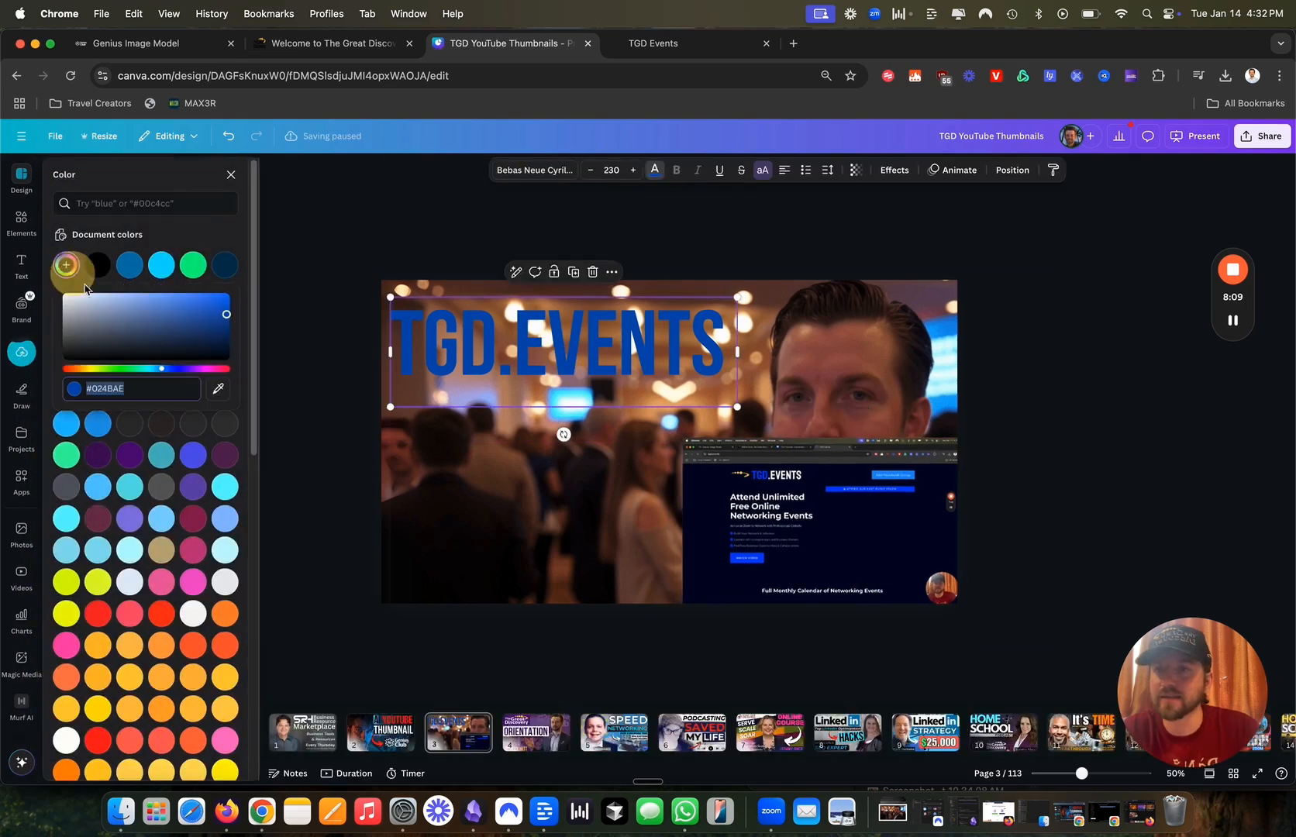
click(217, 389)
click(678, 519)
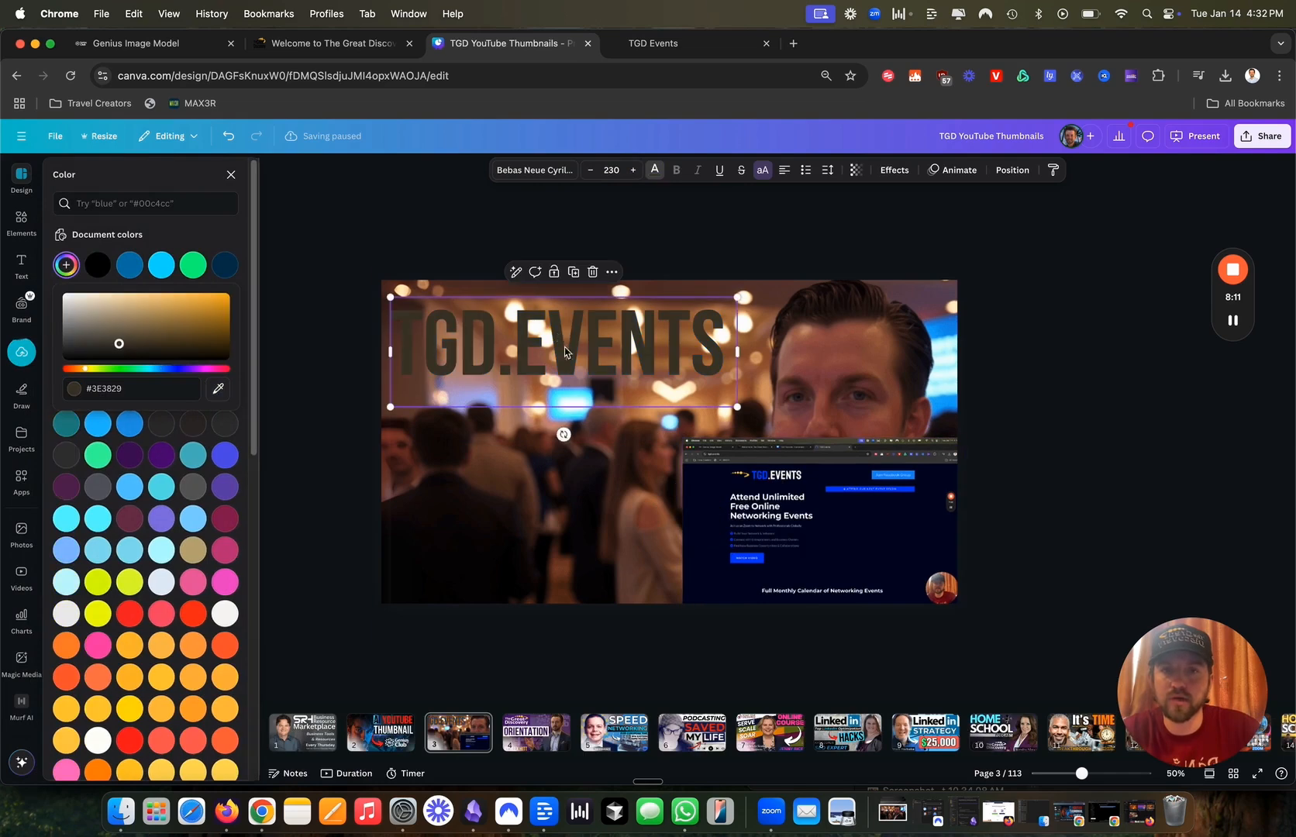
click(217, 389)
click(713, 516)
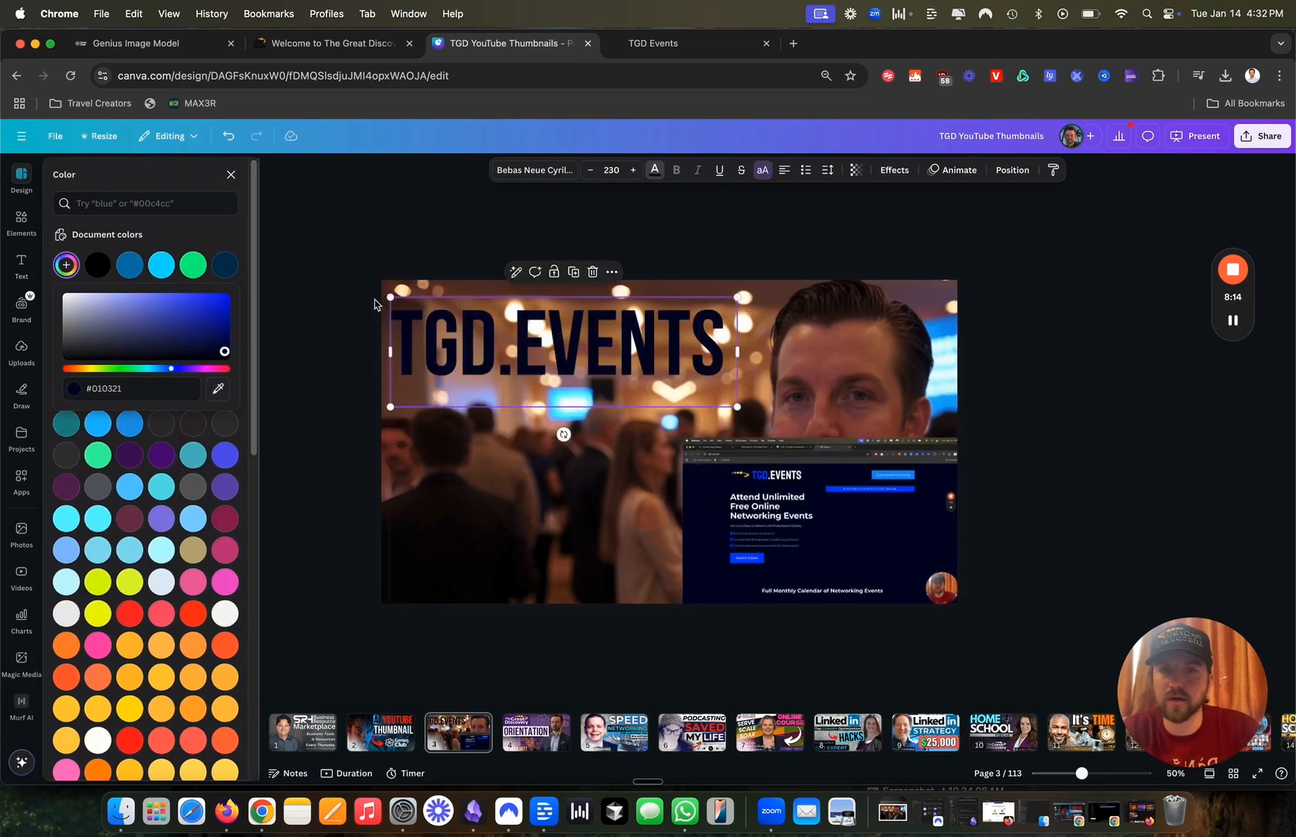
Add a square from Elements and stretch it over the whole TGD.EVENTS title.
click(22, 221)
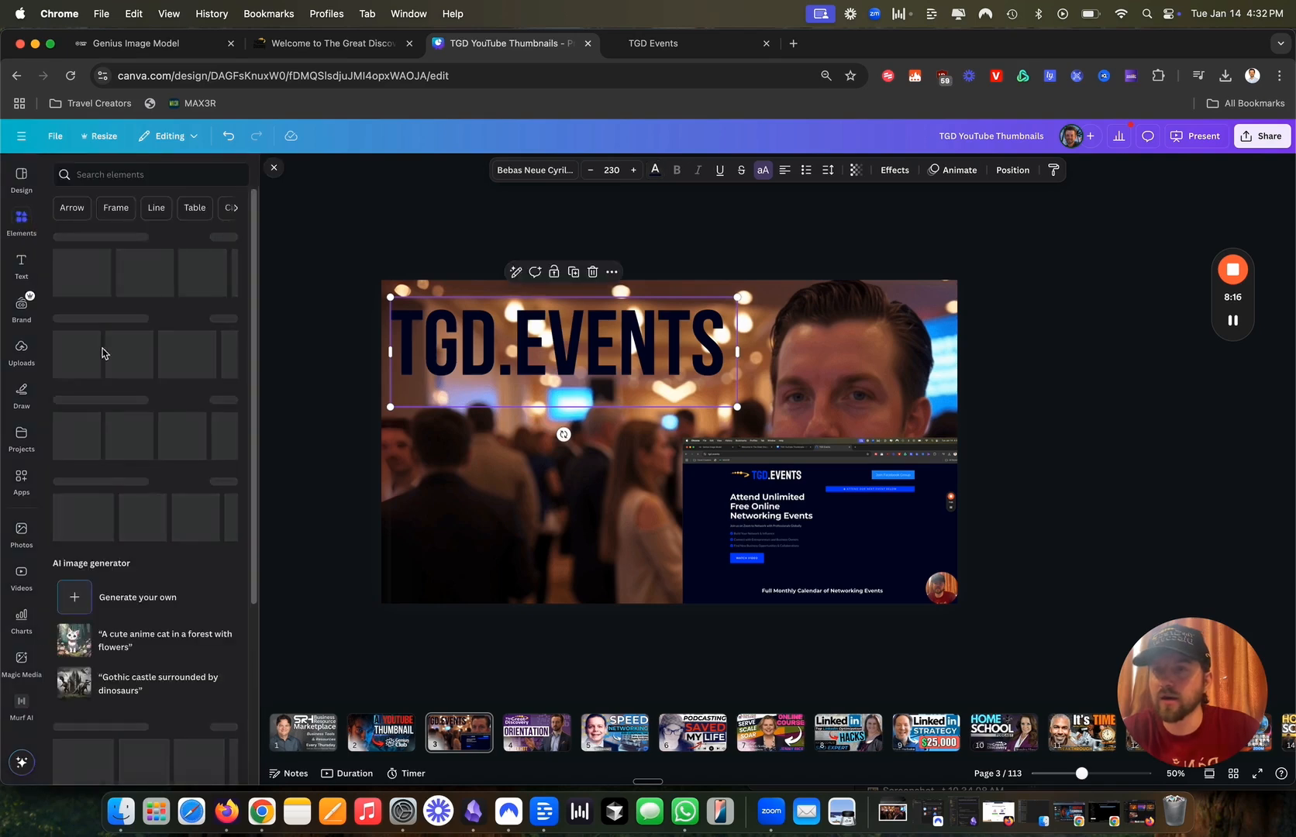
click(69, 347)
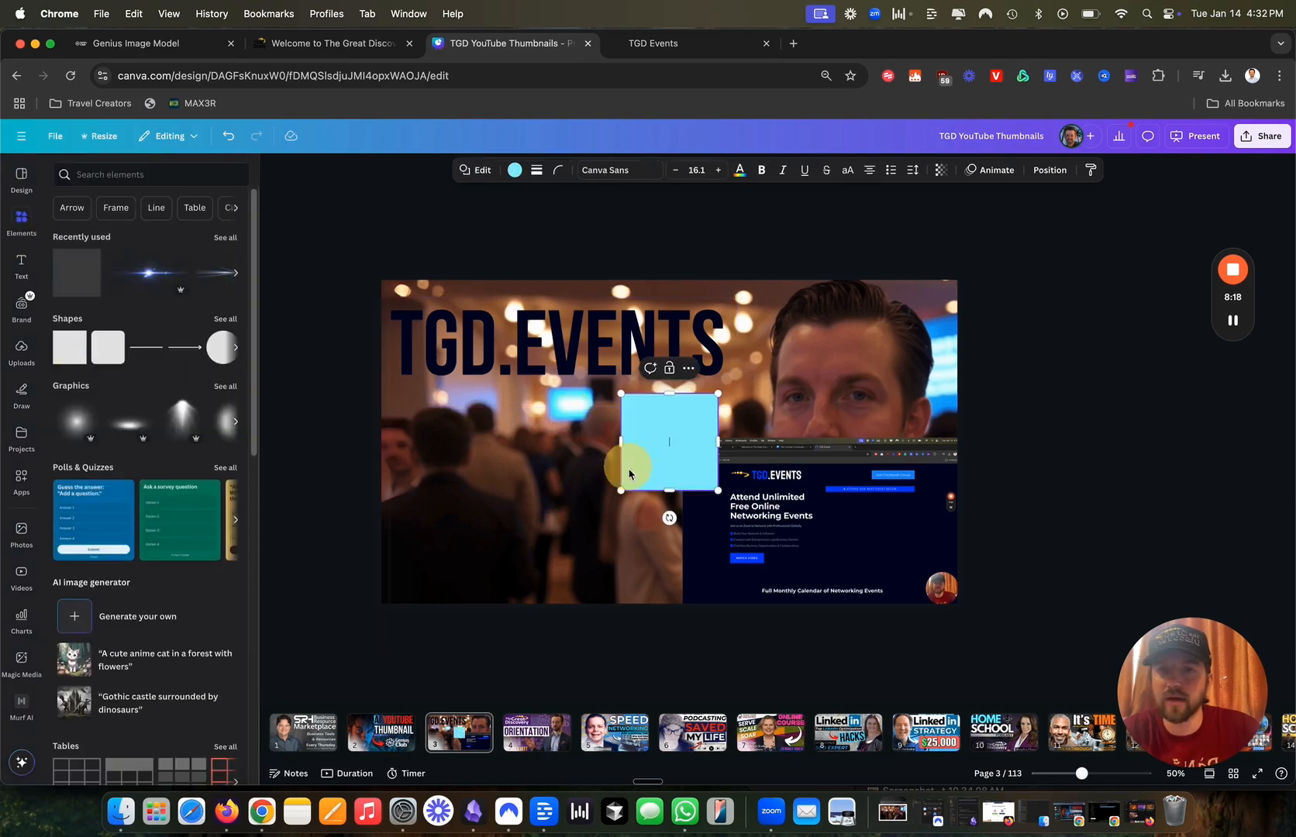
drag(649, 456, 430, 383)
drag(479, 343, 733, 342)
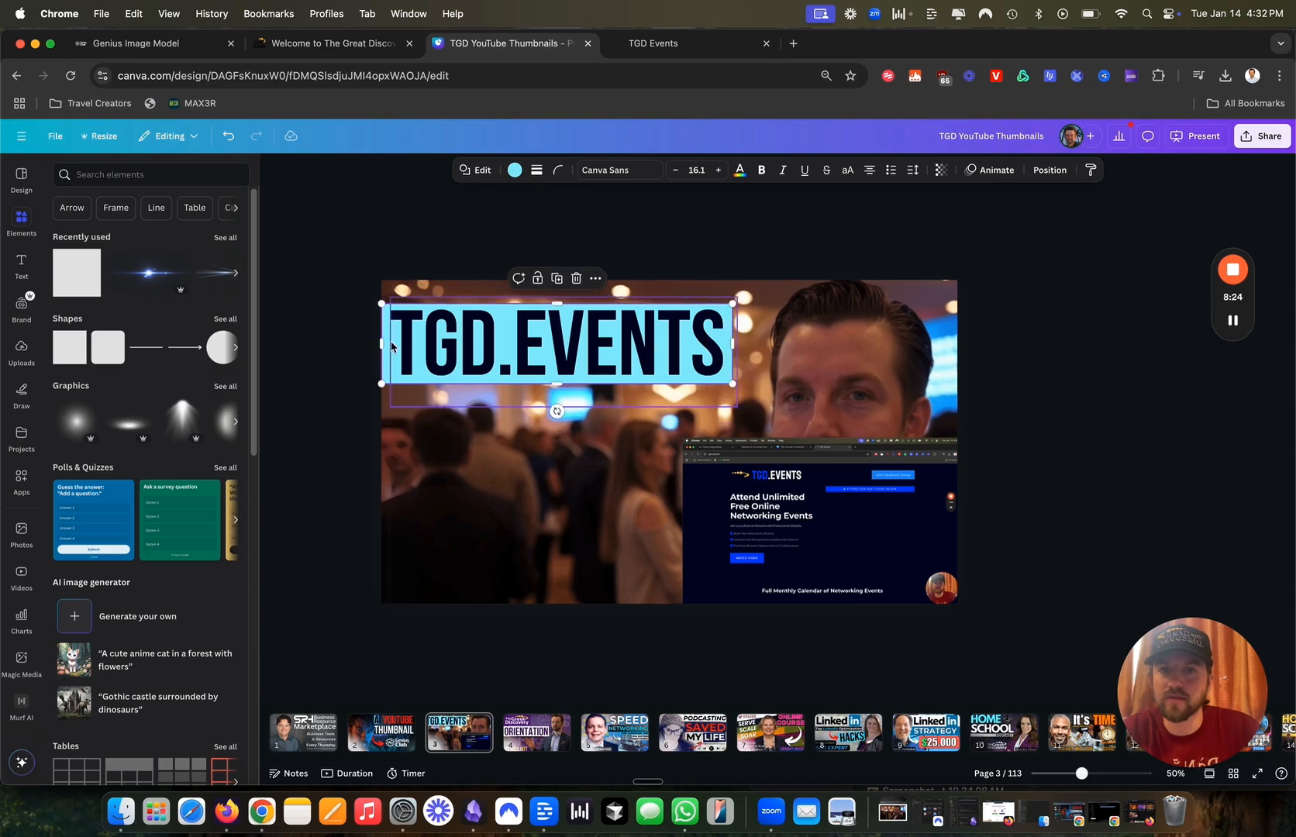
drag(384, 341, 390, 340)
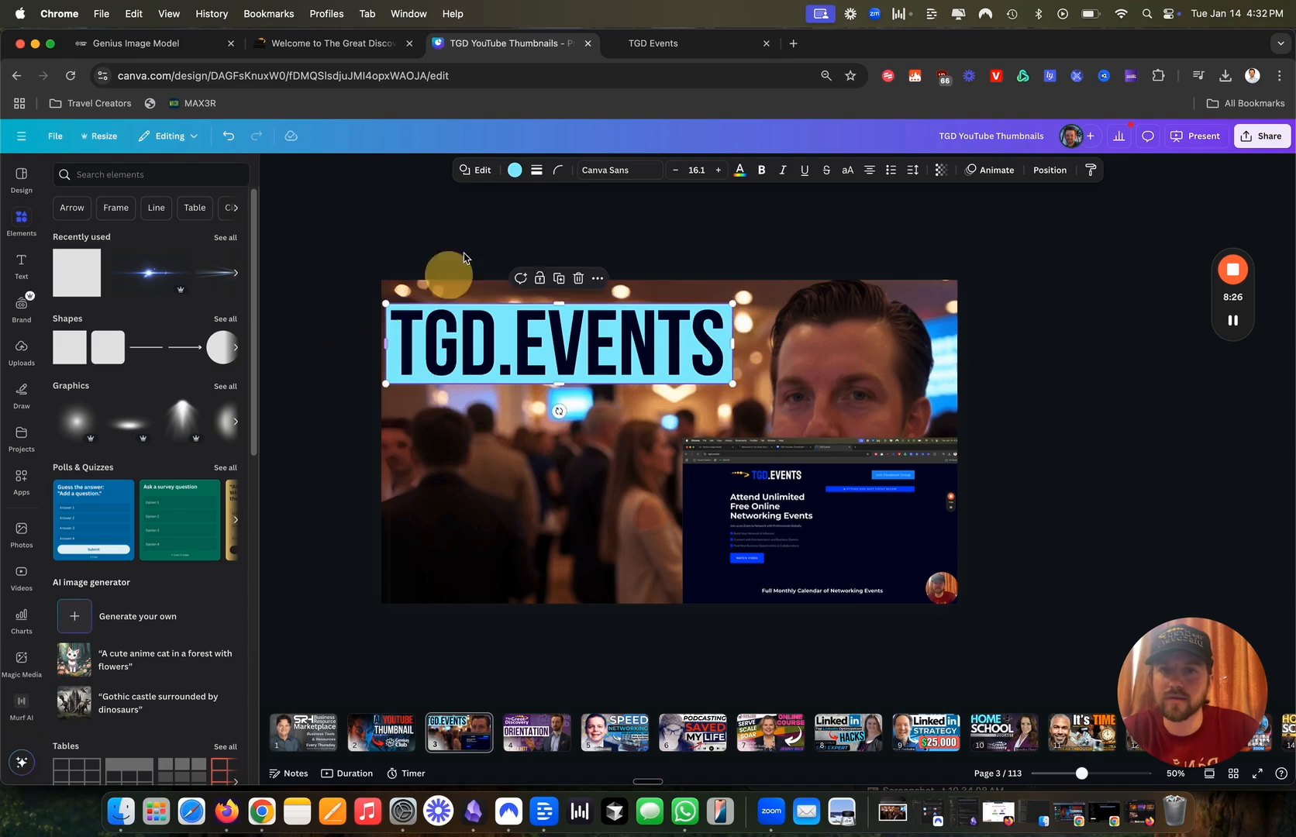
click(513, 170)
scroll(230, 663, down, 3)
click(161, 626)
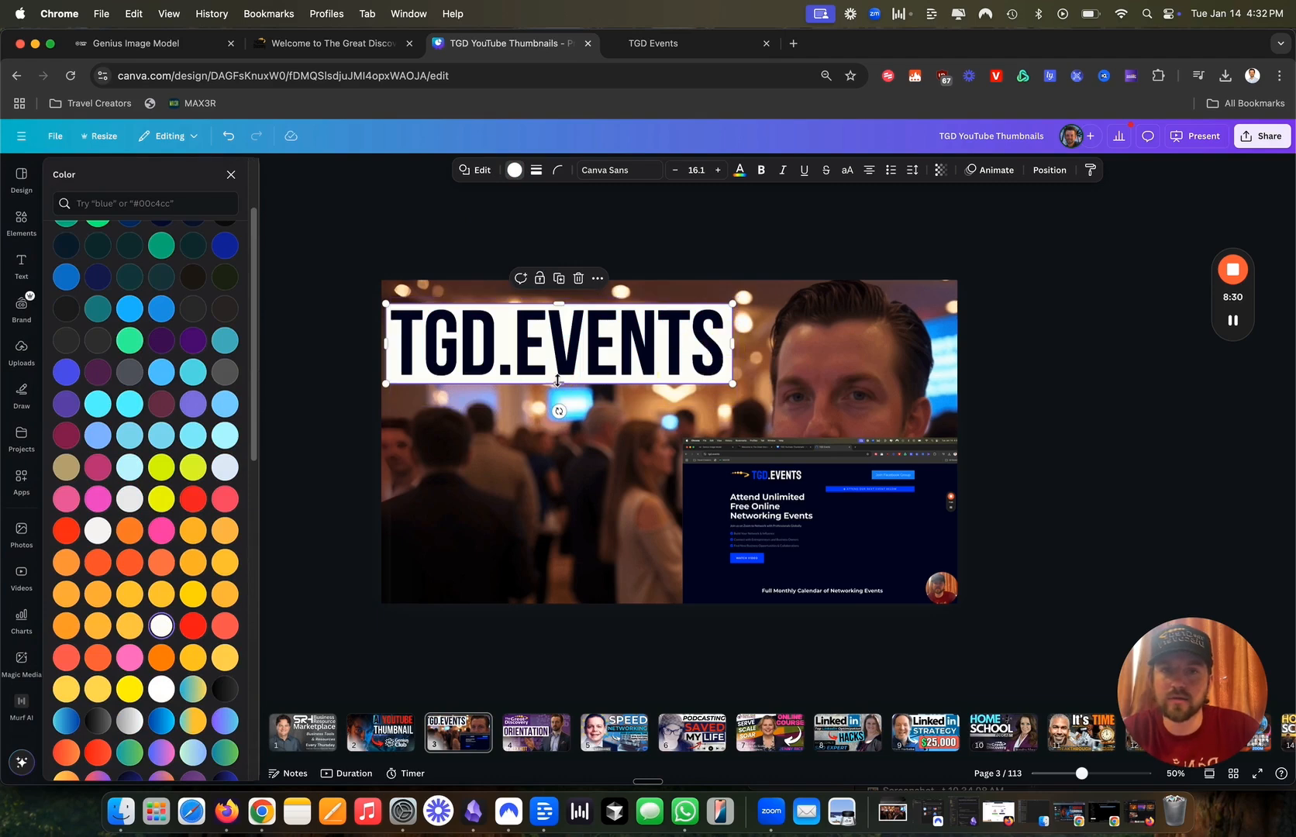
drag(557, 379, 556, 381)
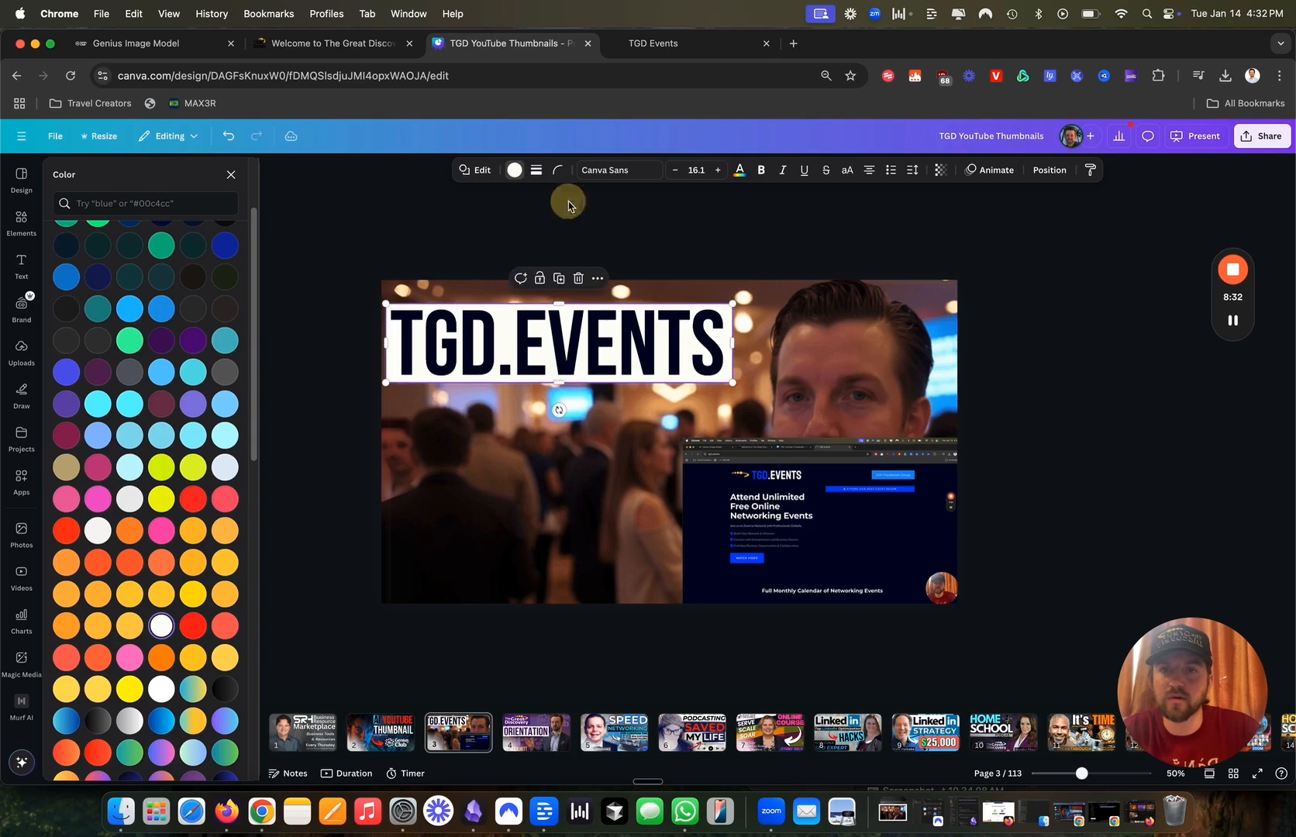
Fill the title box with the website's navy #010321 using the eyedropper.
scroll(99, 336, up, 2)
click(67, 269)
click(216, 420)
click(714, 520)
click(218, 418)
click(720, 520)
Make the TGD.EVENTS title text white on the navy box.
click(544, 329)
click(653, 170)
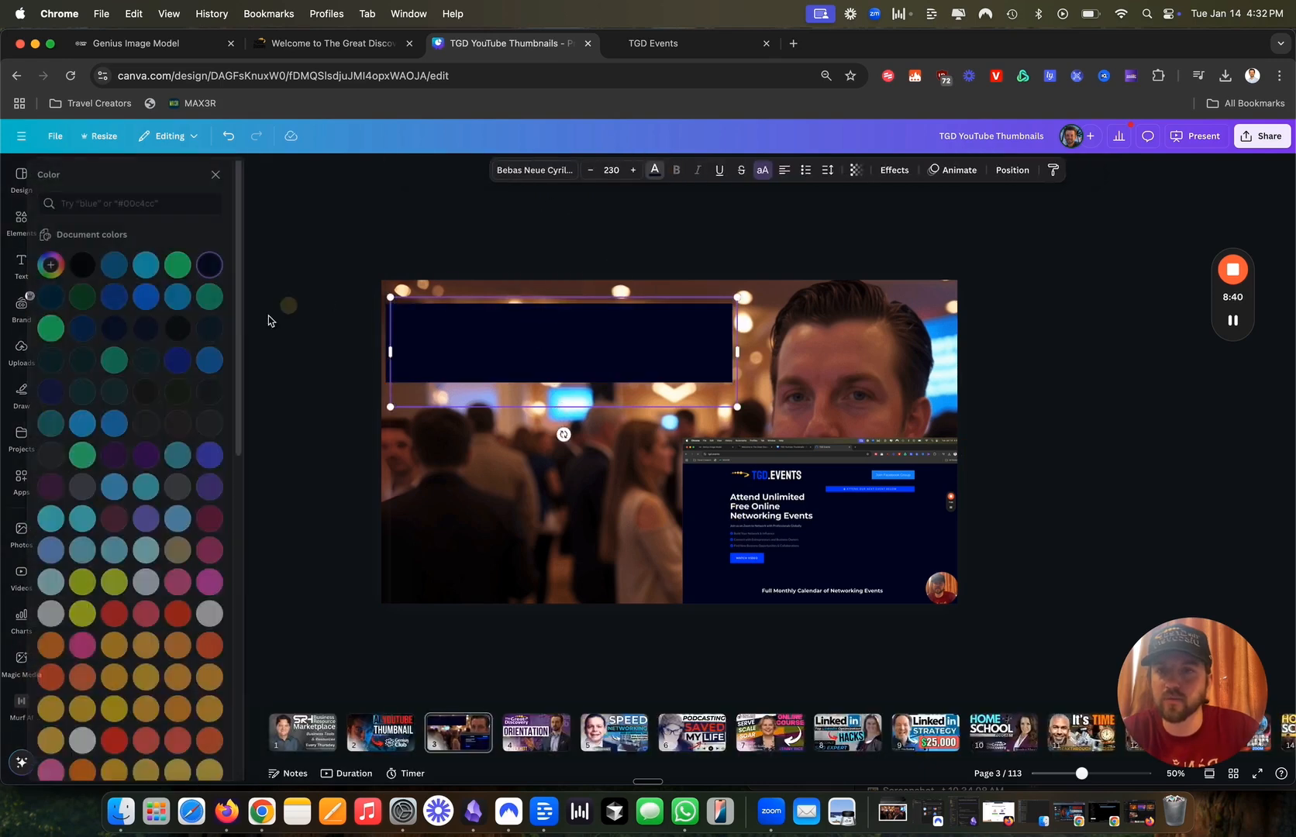
scroll(237, 696, down, 5)
click(98, 660)
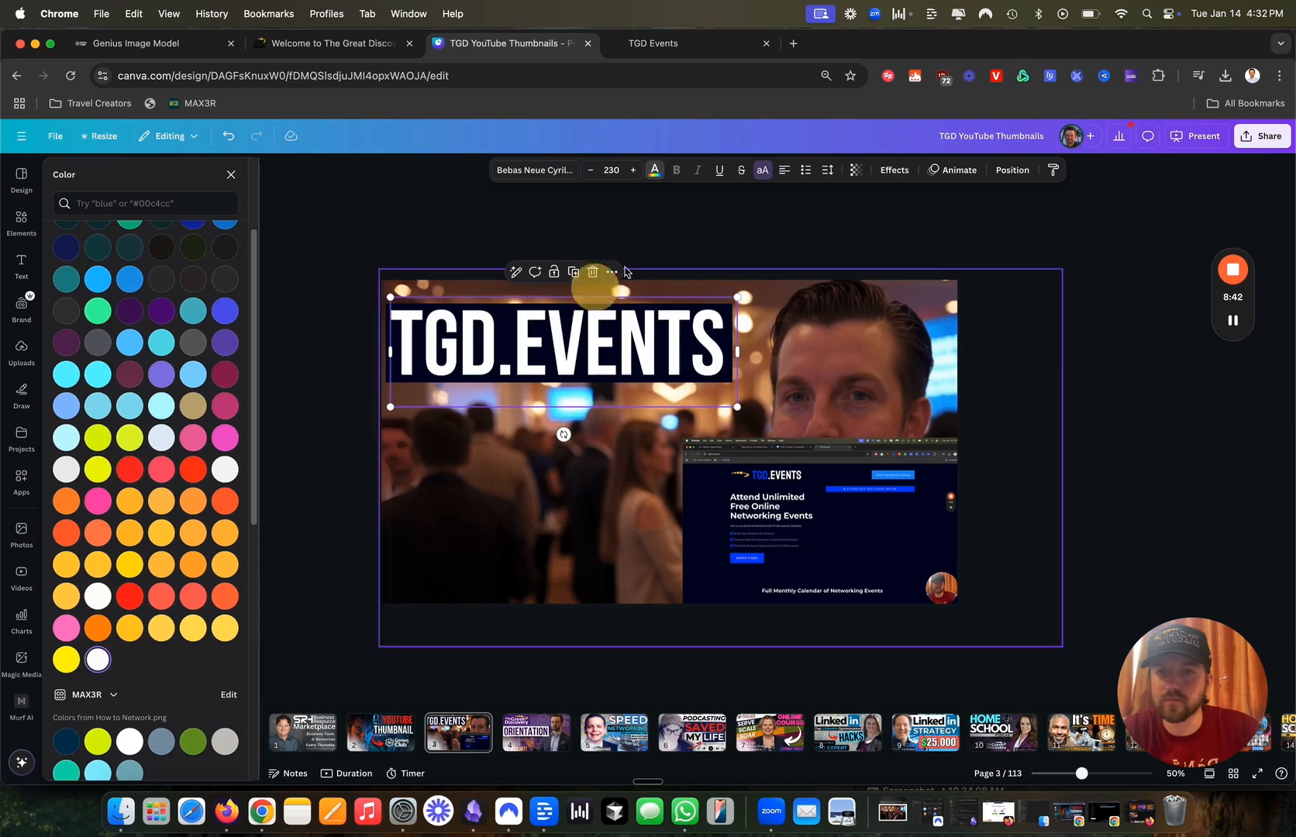
click(732, 225)
click(797, 494)
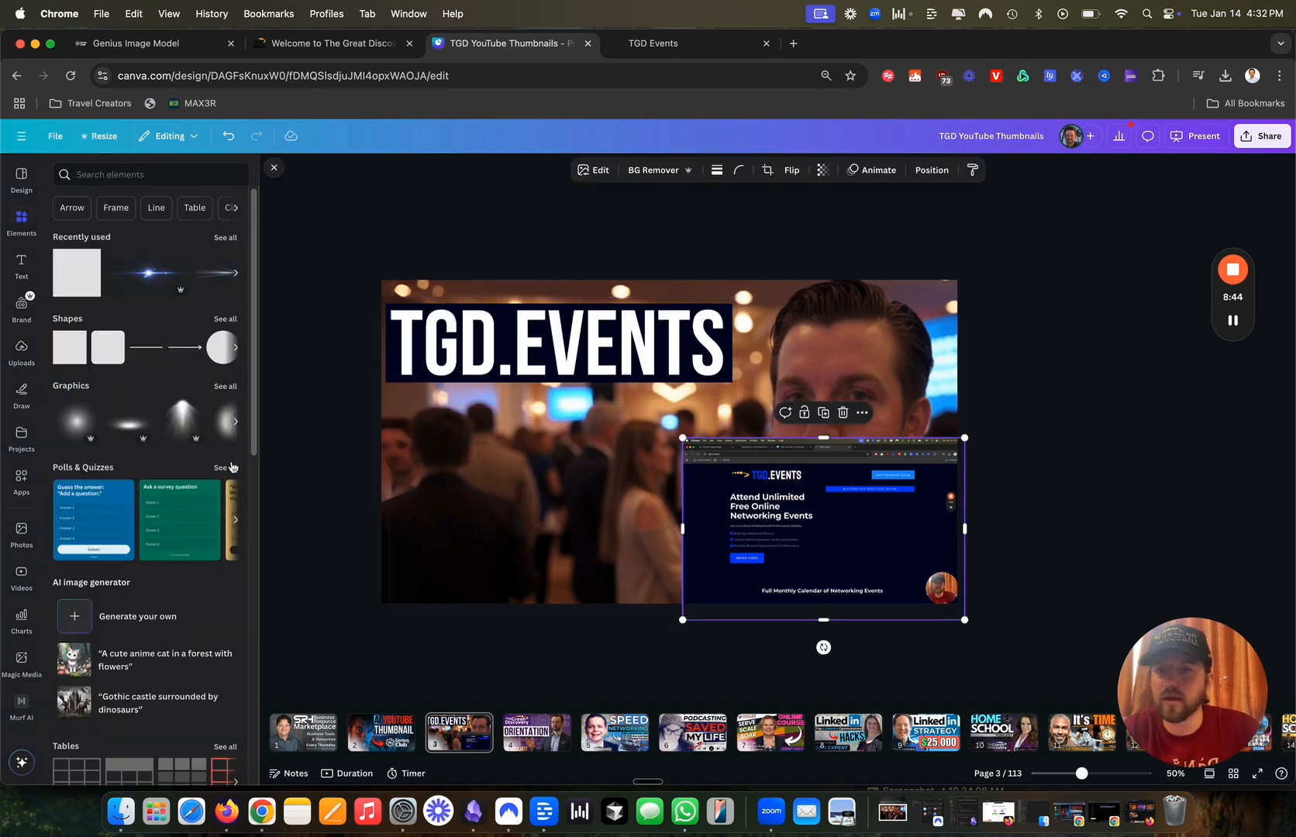
Duplicate the title below itself, retype it as CALENDAR, and size it to 269 to match the title.
drag(469, 349, 469, 438)
double_click(470, 438)
text(CALENDAR)
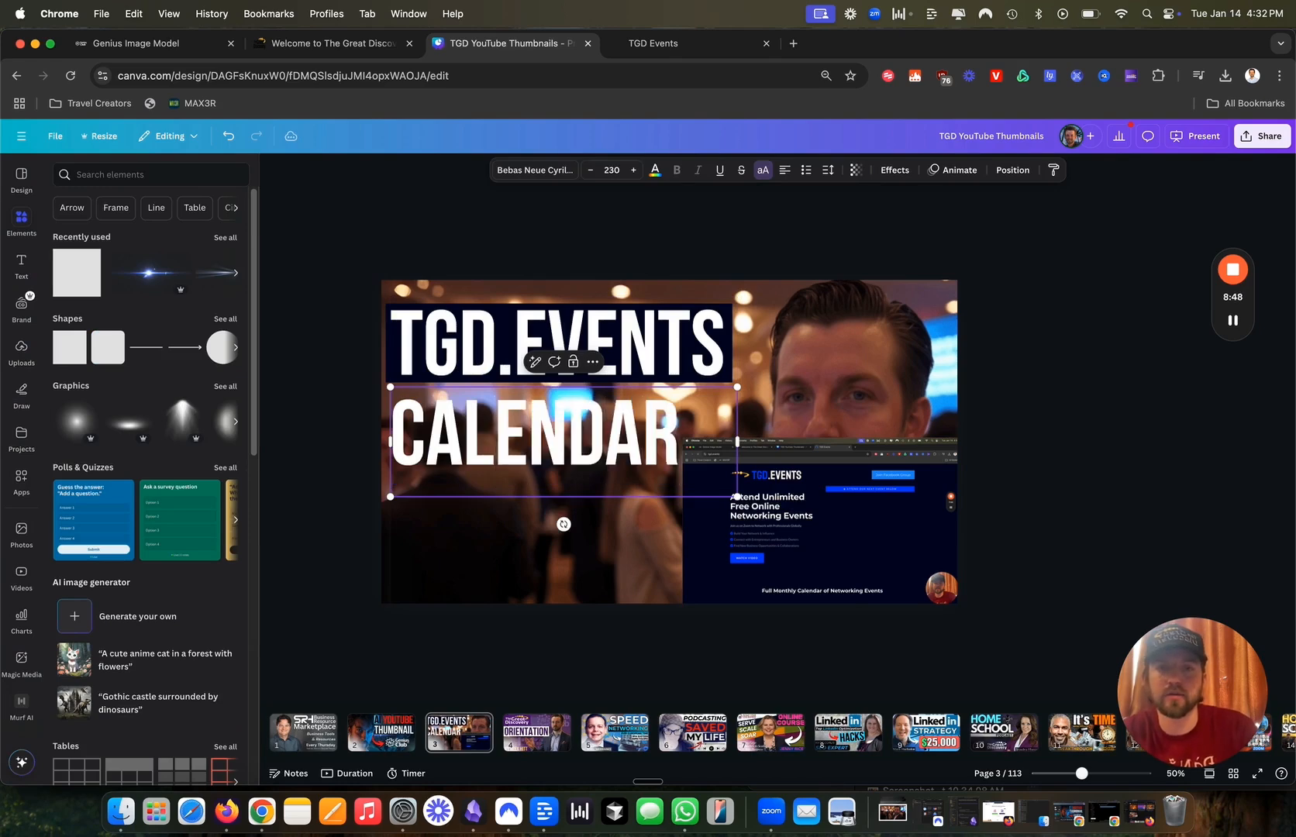
drag(735, 442, 686, 439)
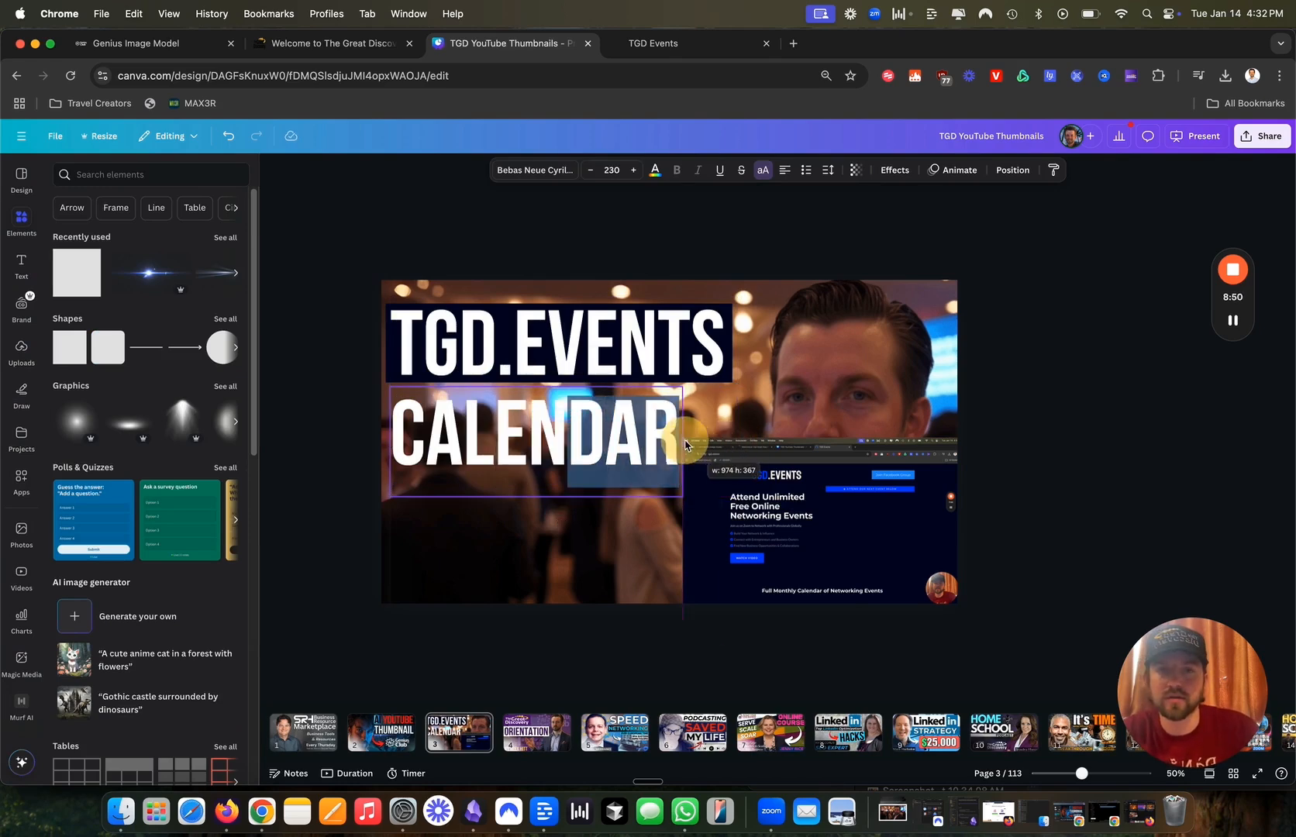
drag(683, 494, 766, 535)
drag(676, 475, 668, 459)
drag(762, 519, 735, 498)
drag(614, 469, 617, 477)
Colour the CALENDAR text with the blue sampled from the website screenshot.
click(546, 389)
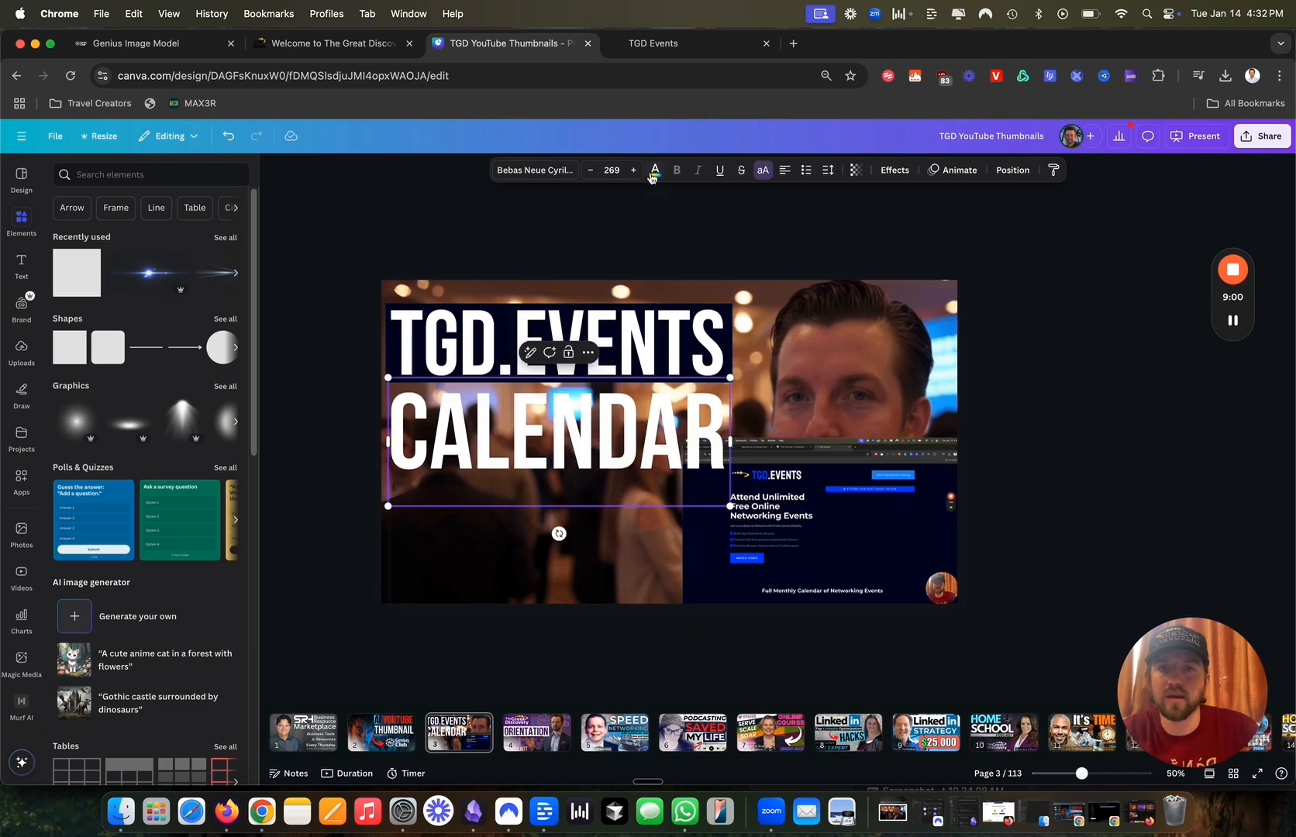
click(653, 172)
click(68, 264)
click(218, 389)
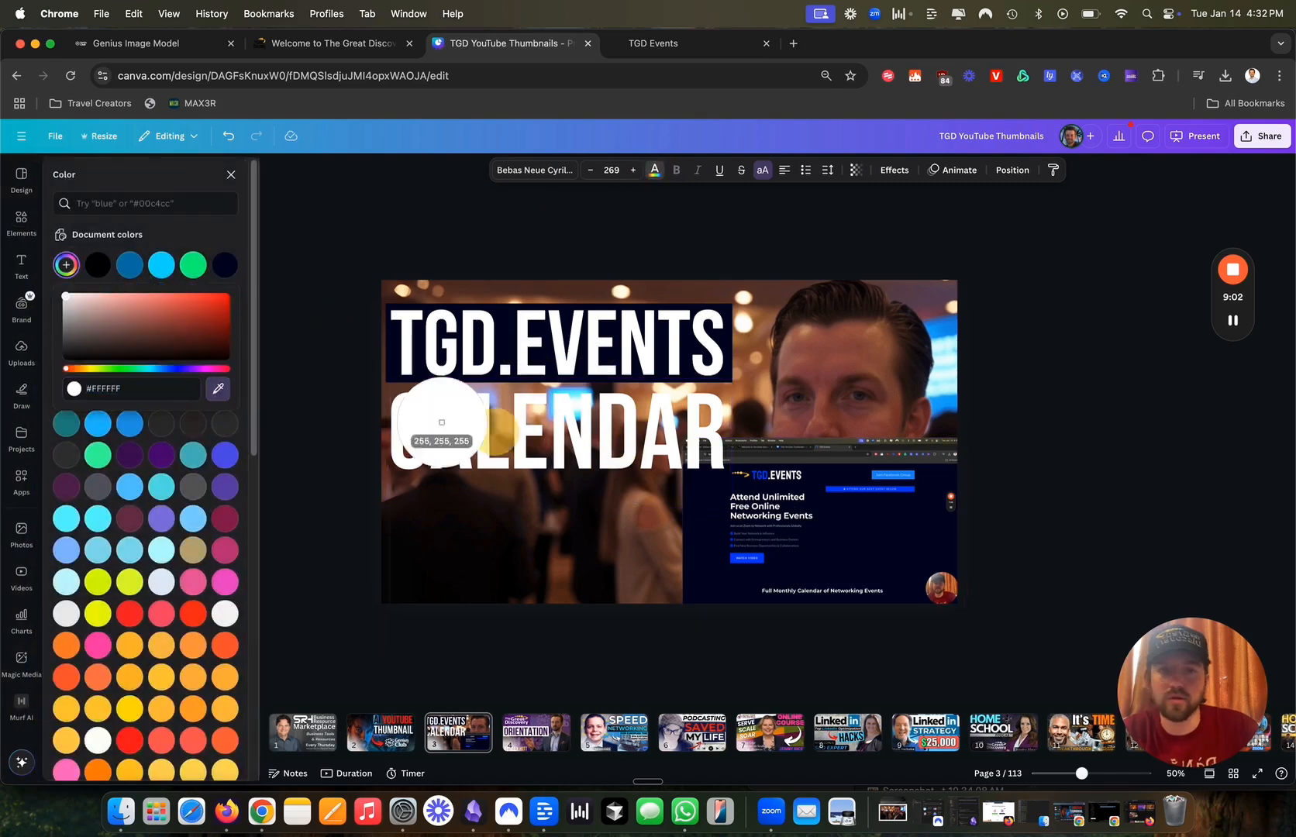
click(875, 475)
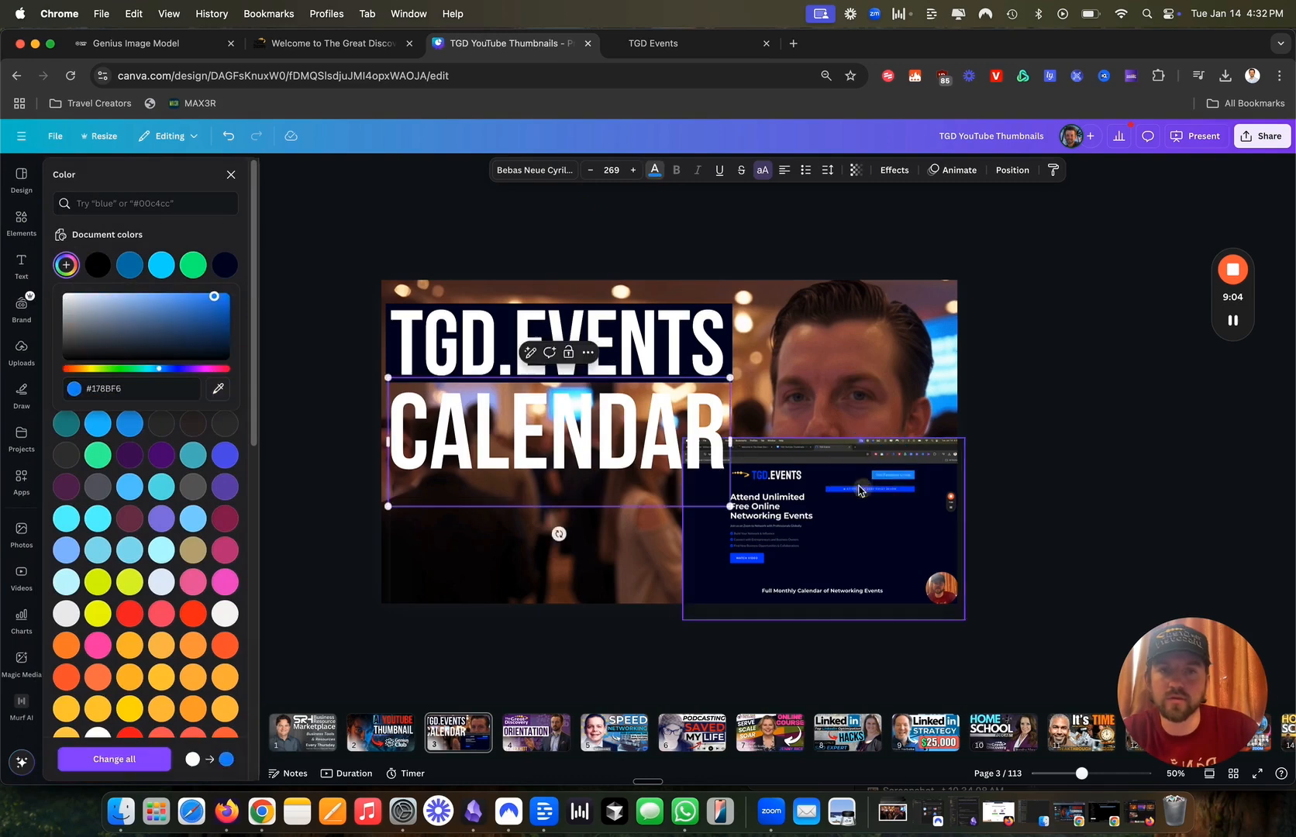
double_click(505, 434)
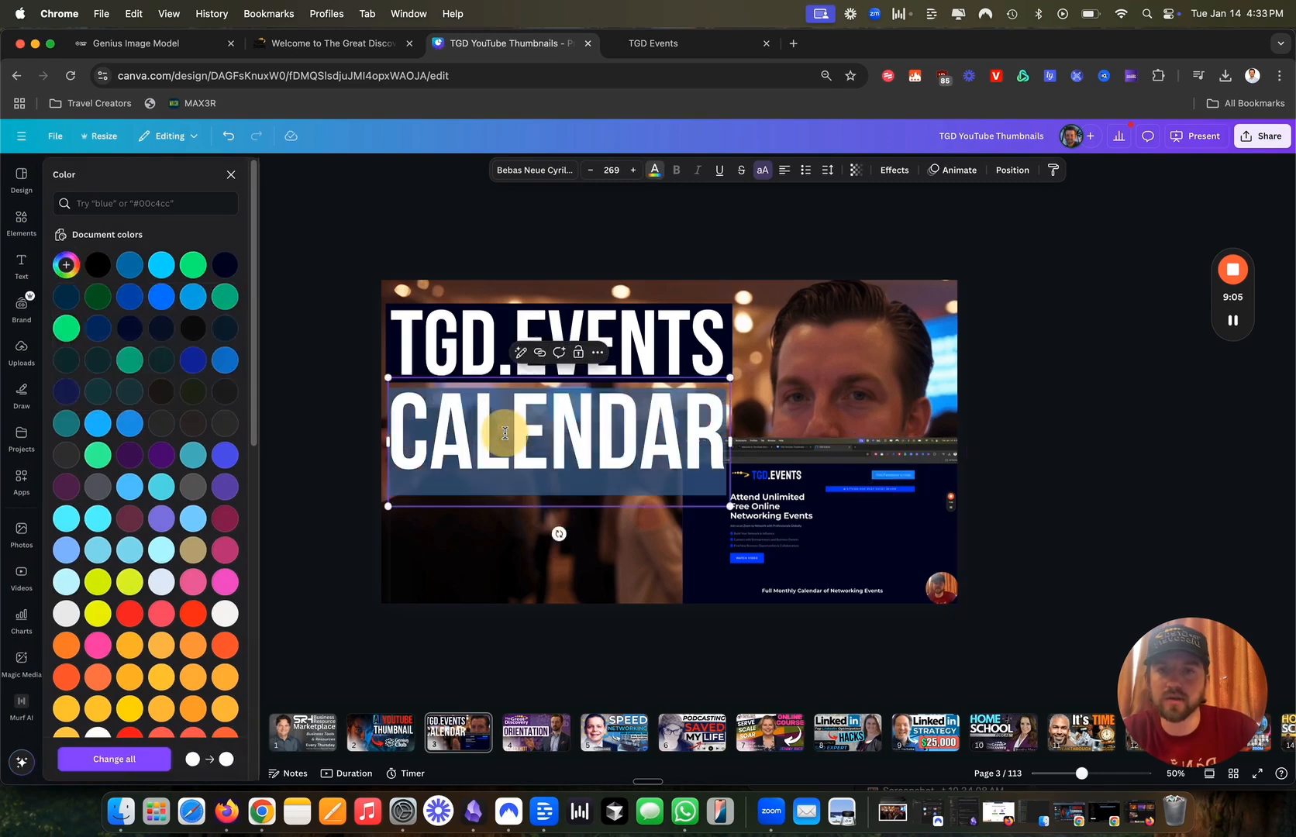
click(67, 265)
click(218, 389)
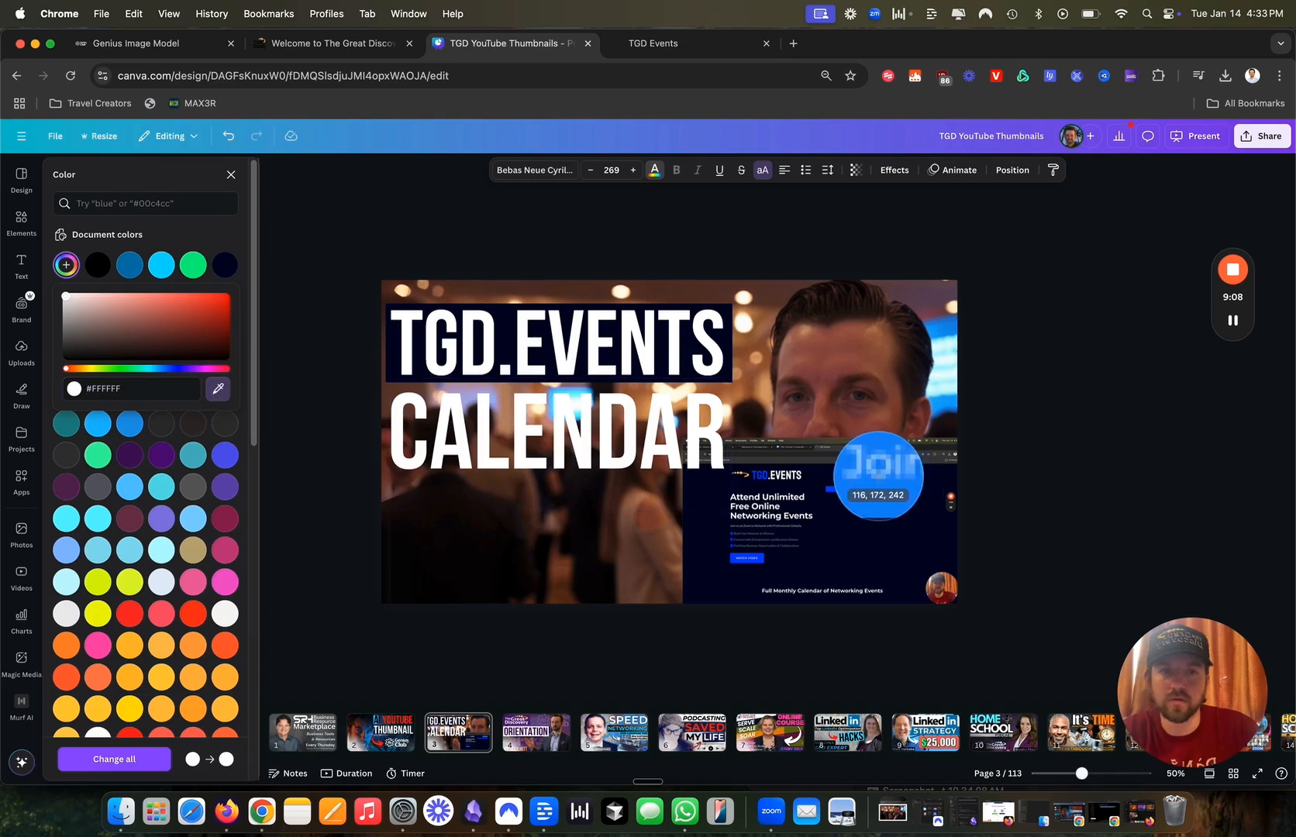
click(873, 474)
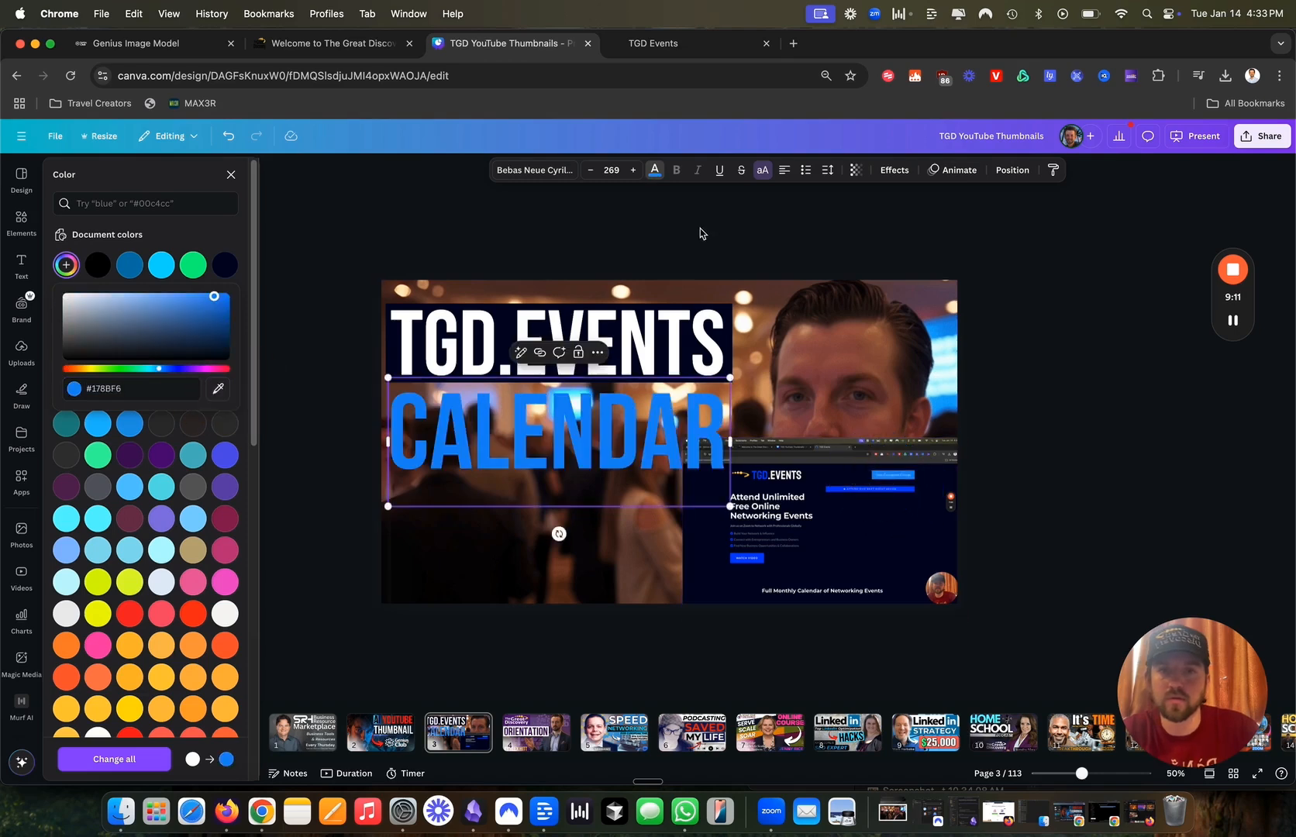
click(411, 231)
Turn the square into a white bar behind CALENDAR and send it backward.
click(612, 483)
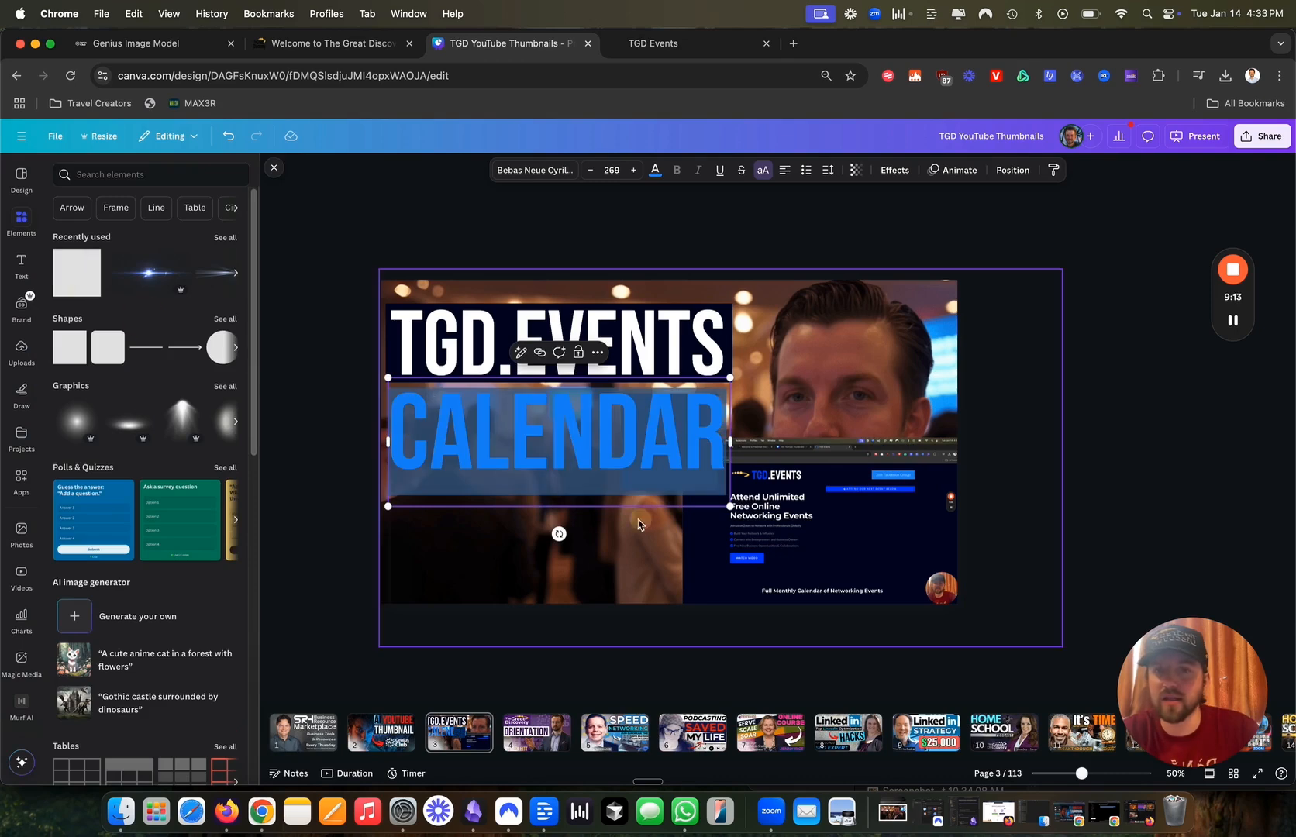
click(455, 217)
drag(673, 445, 729, 443)
drag(559, 486, 562, 474)
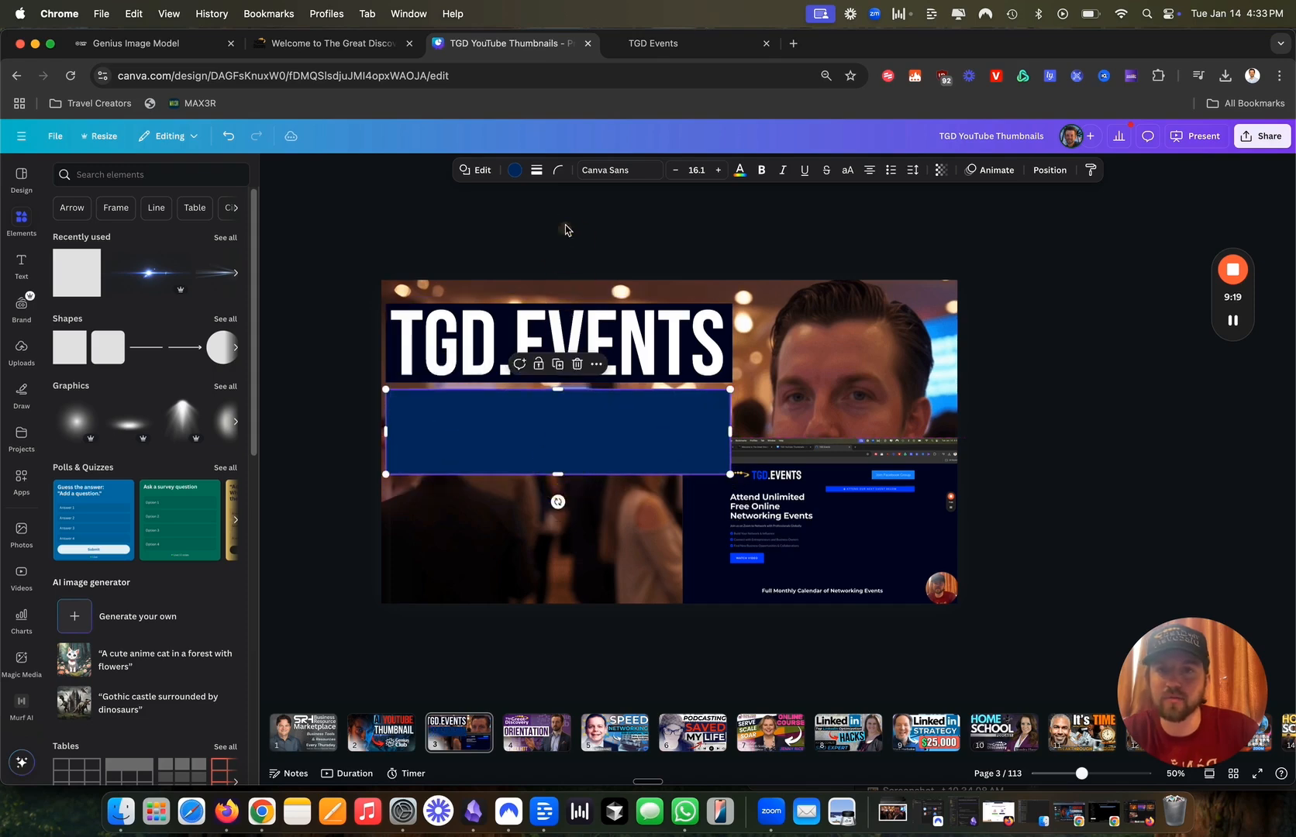
click(505, 181)
click(161, 731)
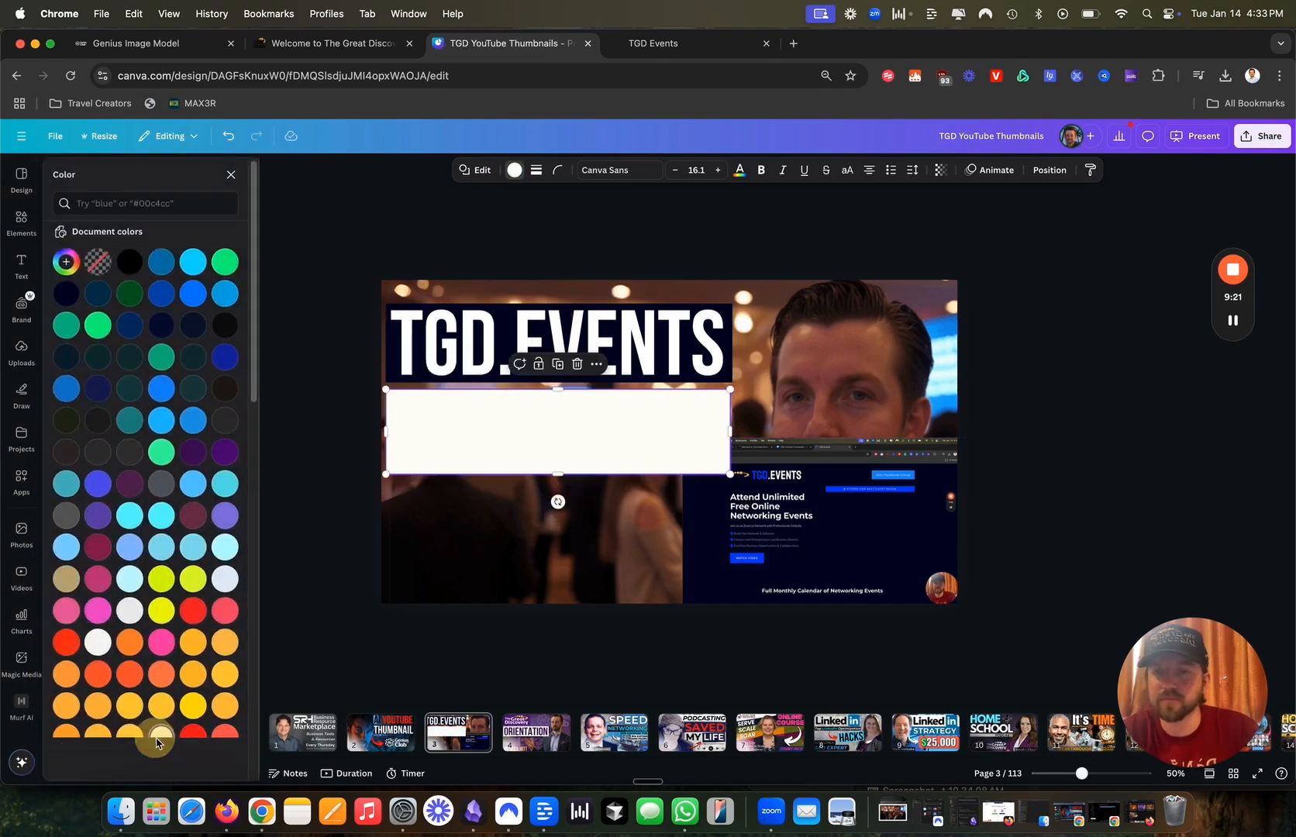
click(1043, 170)
click(200, 237)
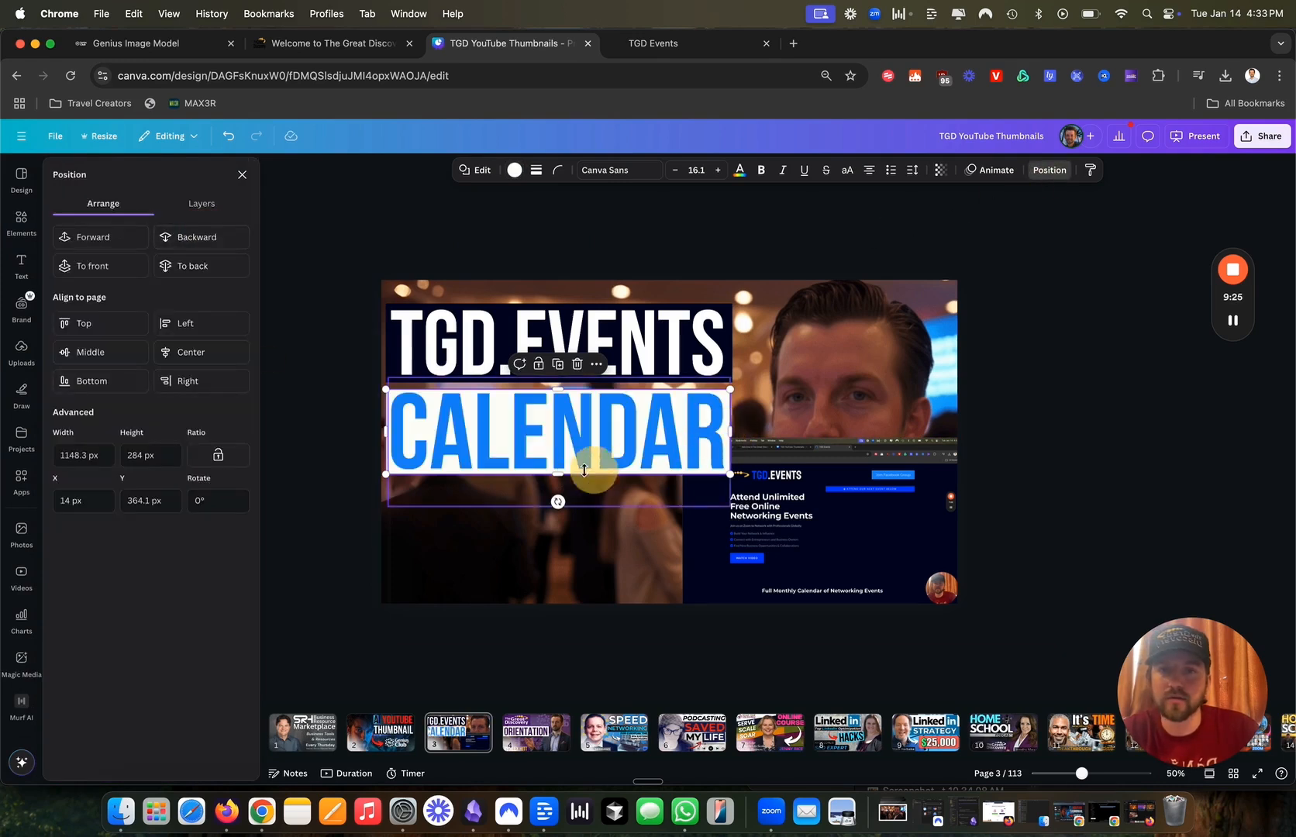
drag(558, 472, 558, 473)
Delete the website screenshot from the page.
click(763, 557)
drag(763, 556, 876, 539)
key(Delete)
Enlarge the TGD.EVENTS and CALENDAR lines together.
click(699, 448)
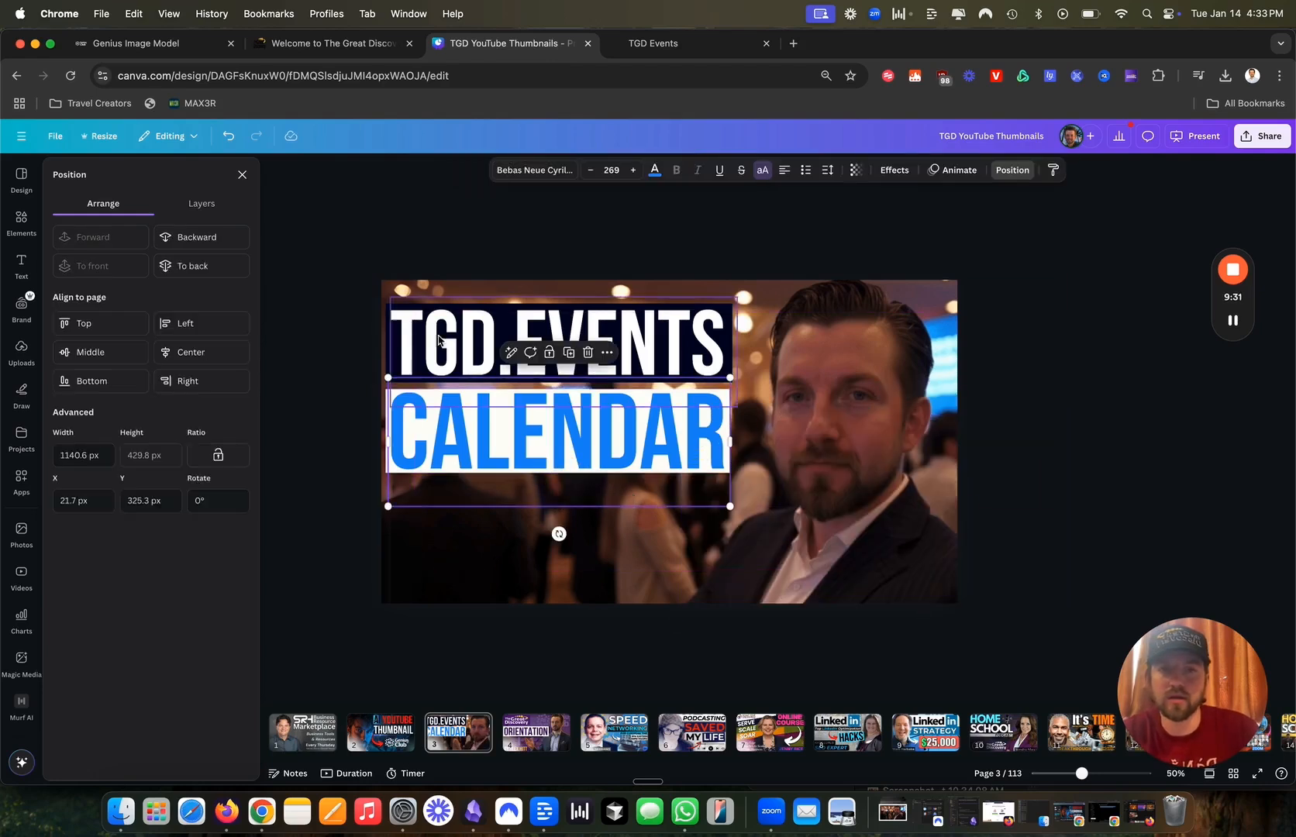
drag(324, 333, 628, 453)
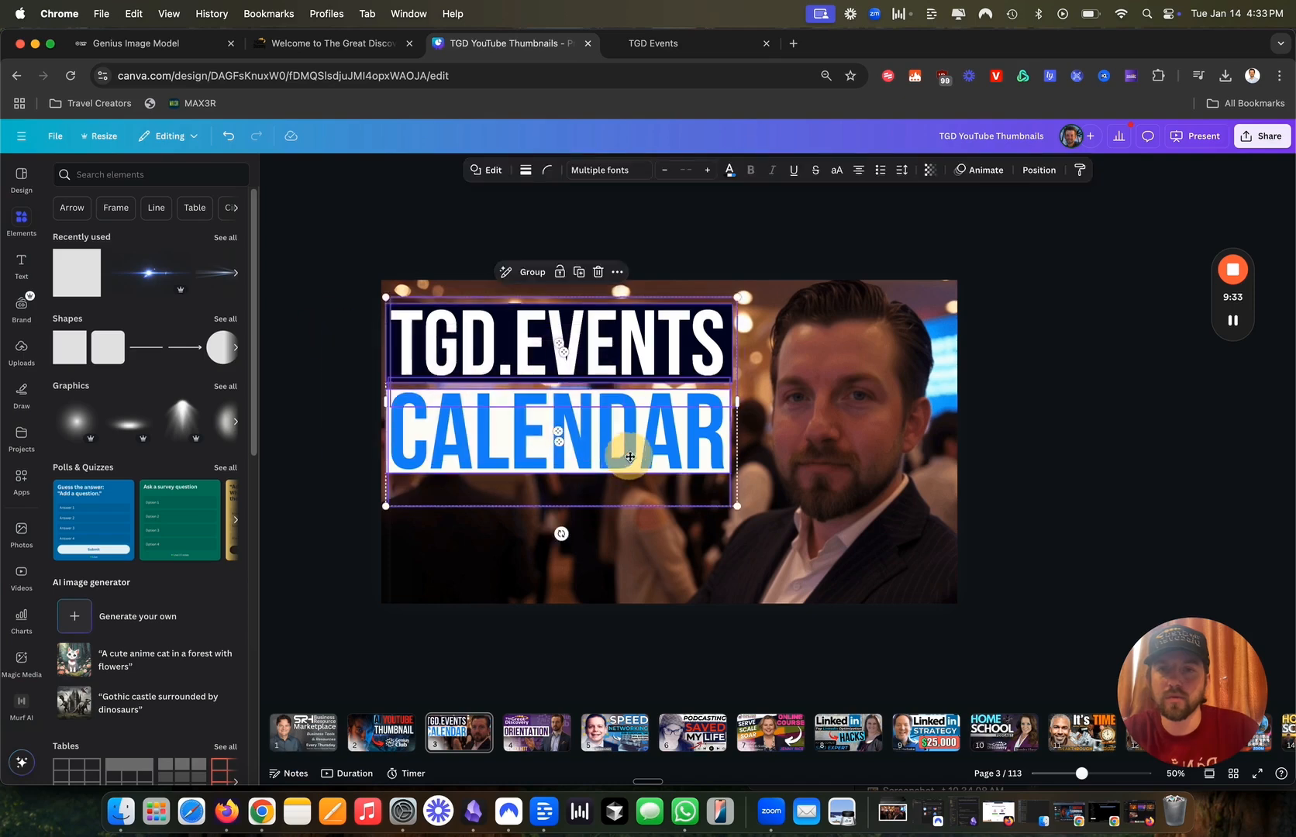
drag(740, 502, 760, 512)
click(848, 463)
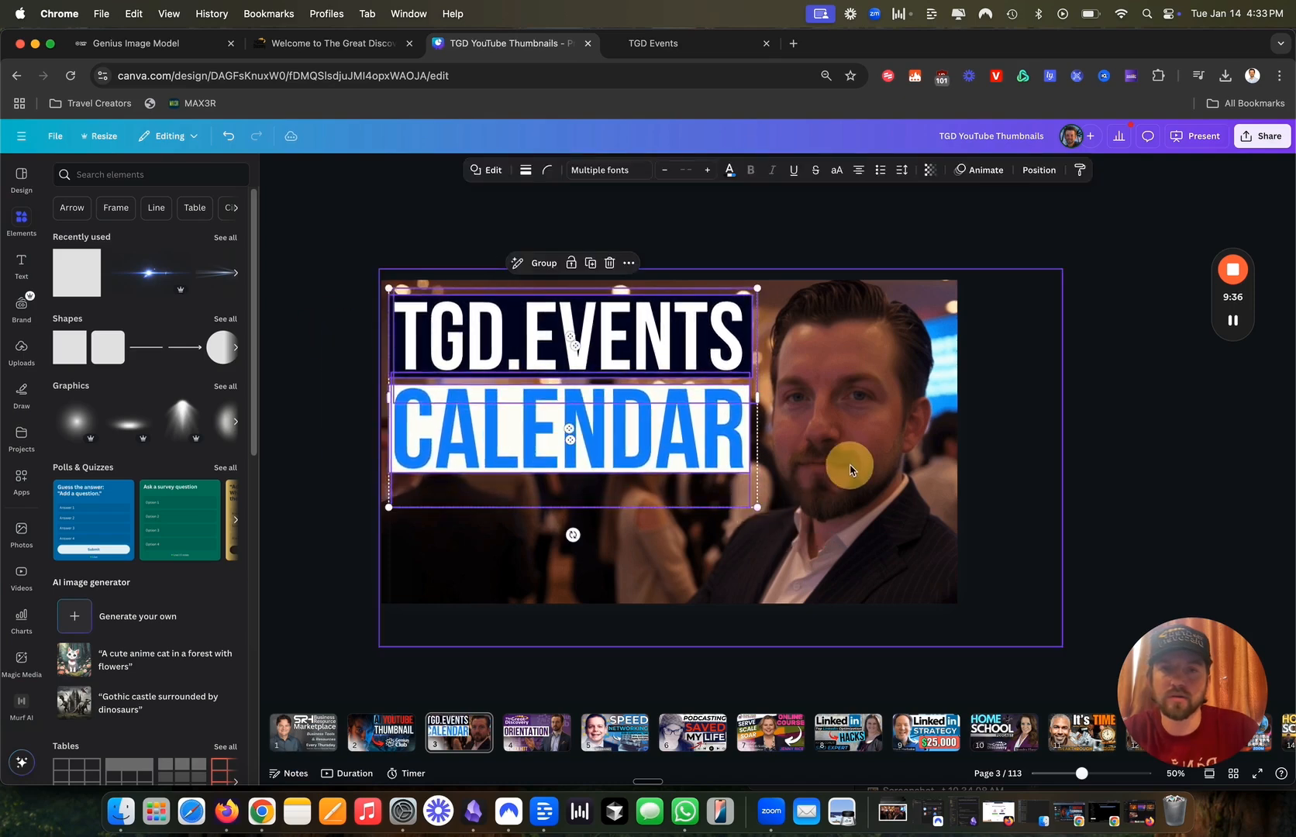
Recolour the CALENDAR text dark navy with the eyedropper.
click(350, 215)
click(426, 388)
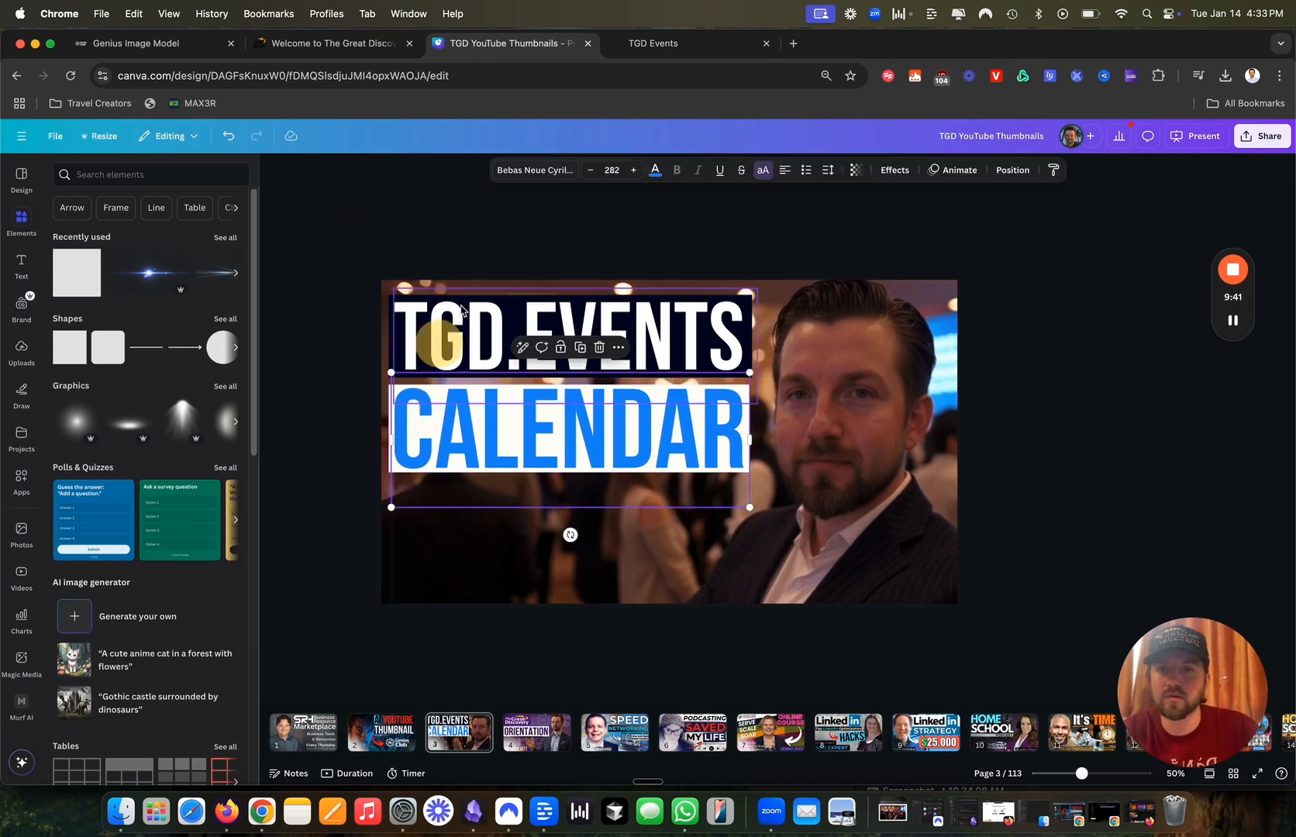
click(655, 172)
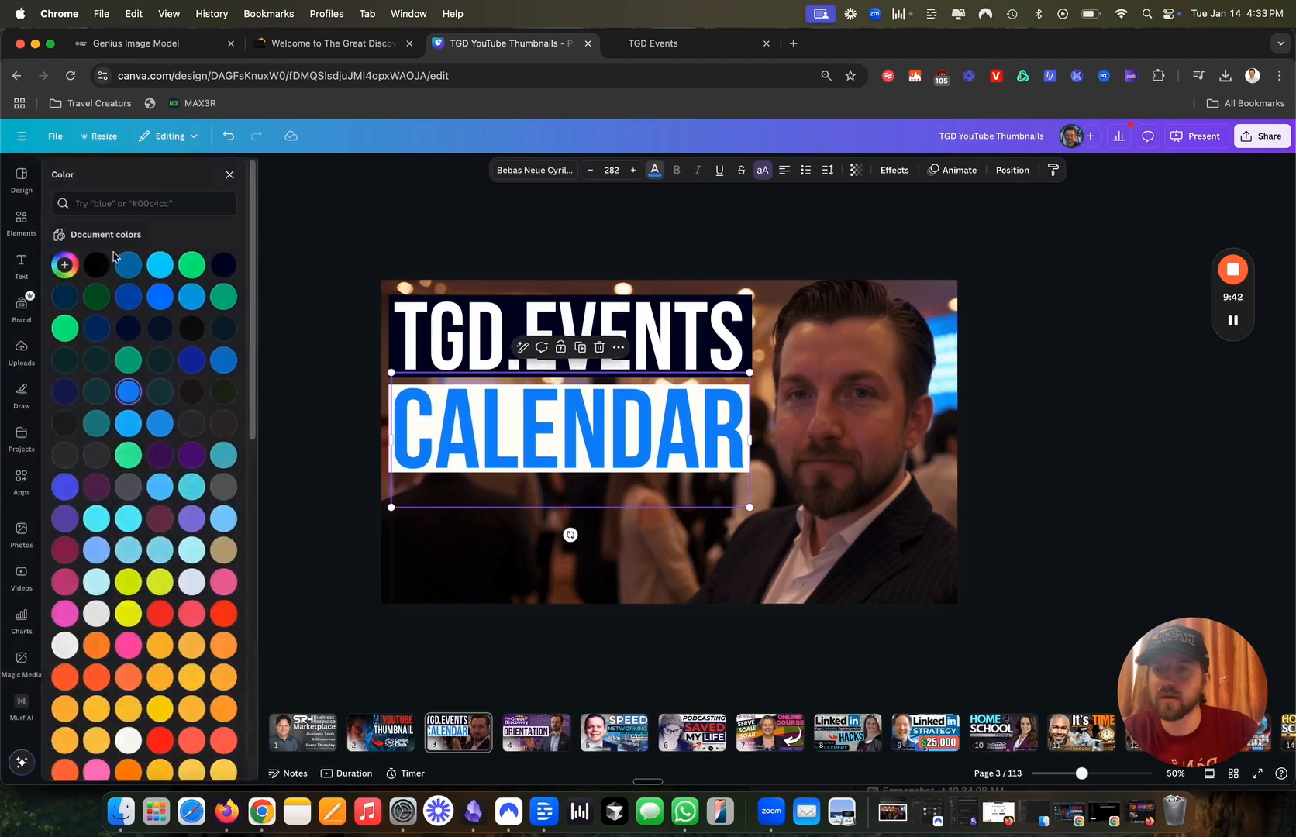
click(66, 264)
click(218, 388)
click(391, 327)
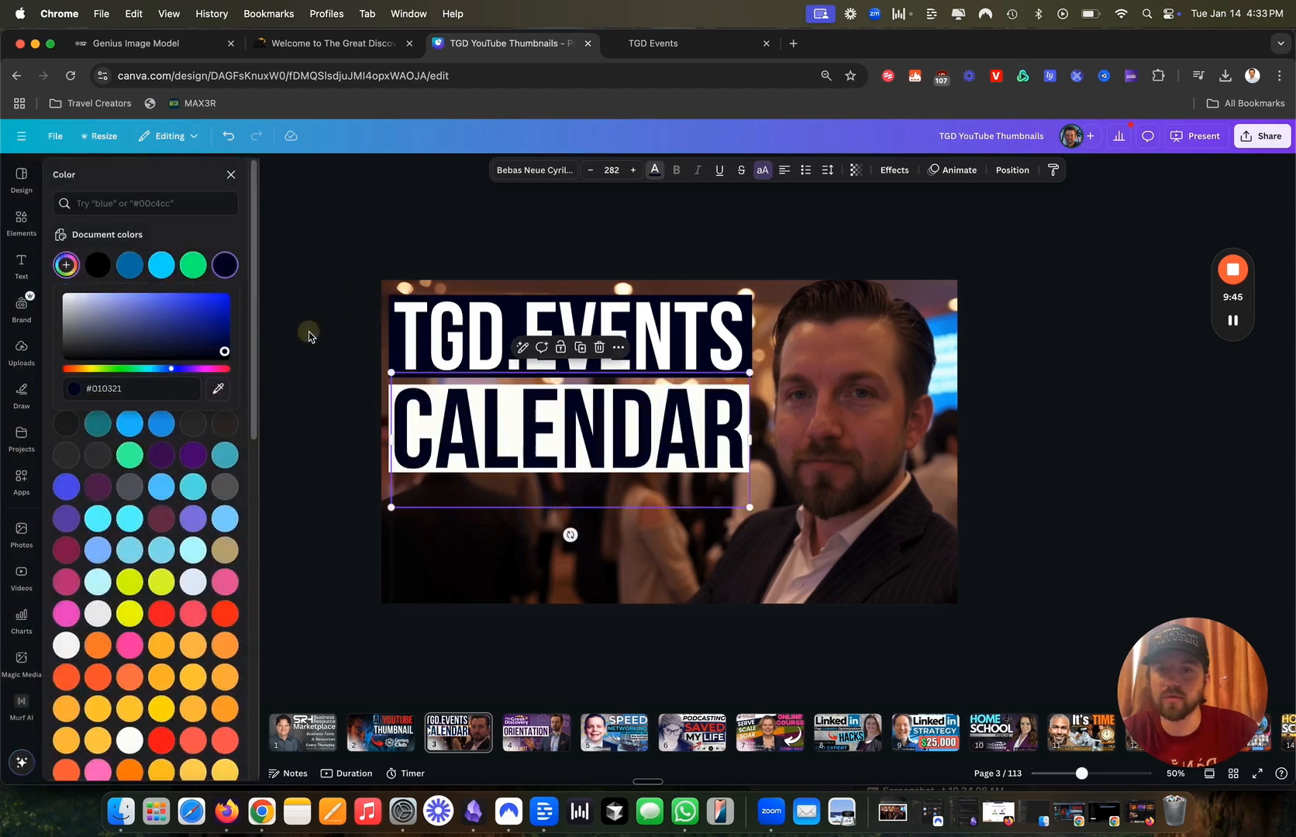
click(308, 333)
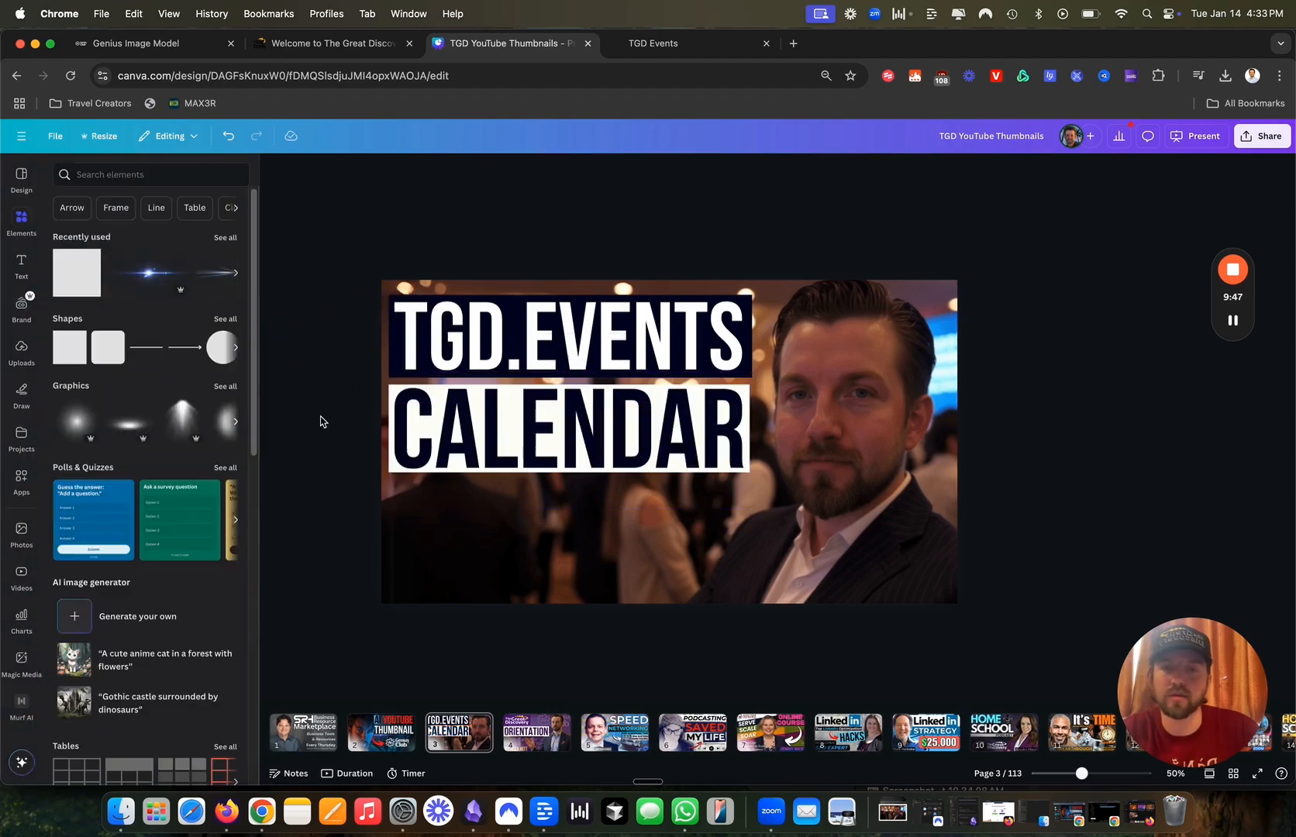
Duplicate CALENDAR below, retype it as TUTORIAL, and align it to CALENDAR's left edge.
click(457, 442)
alt+drag(457, 442, 447, 537)
double_click(446, 536)
text(TUTORIAL)
click(663, 568)
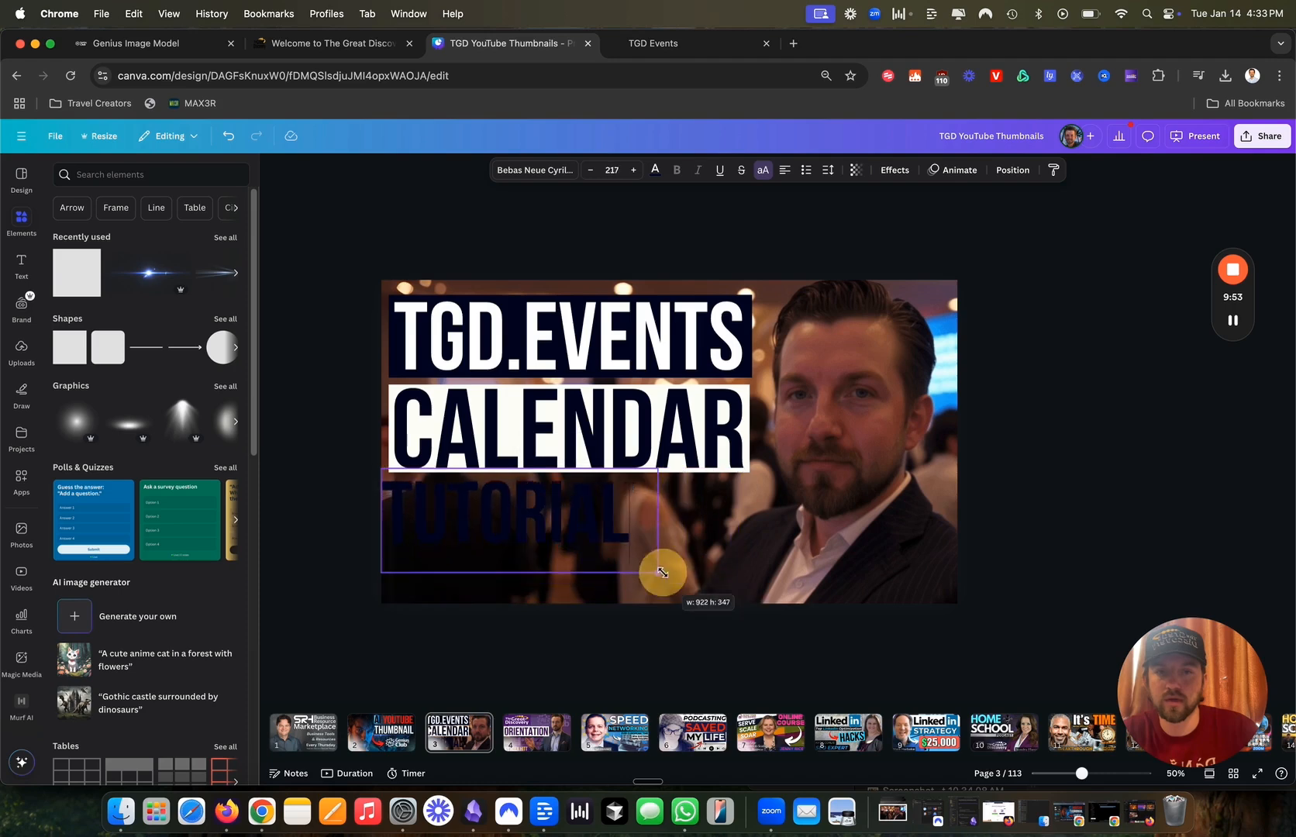
click(574, 542)
drag(574, 543, 565, 546)
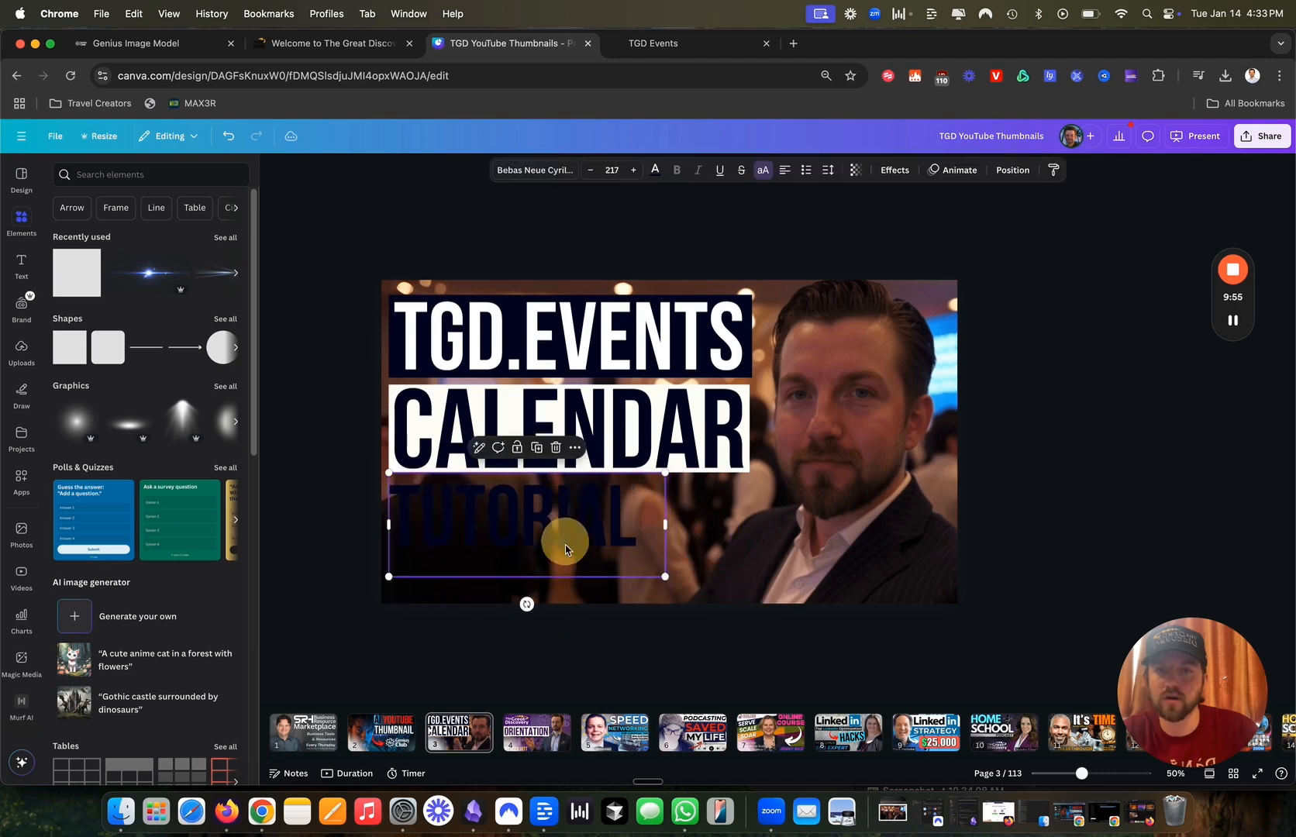
Add a square behind TUTORIAL, aligned with the bars above and sized to the text.
click(75, 347)
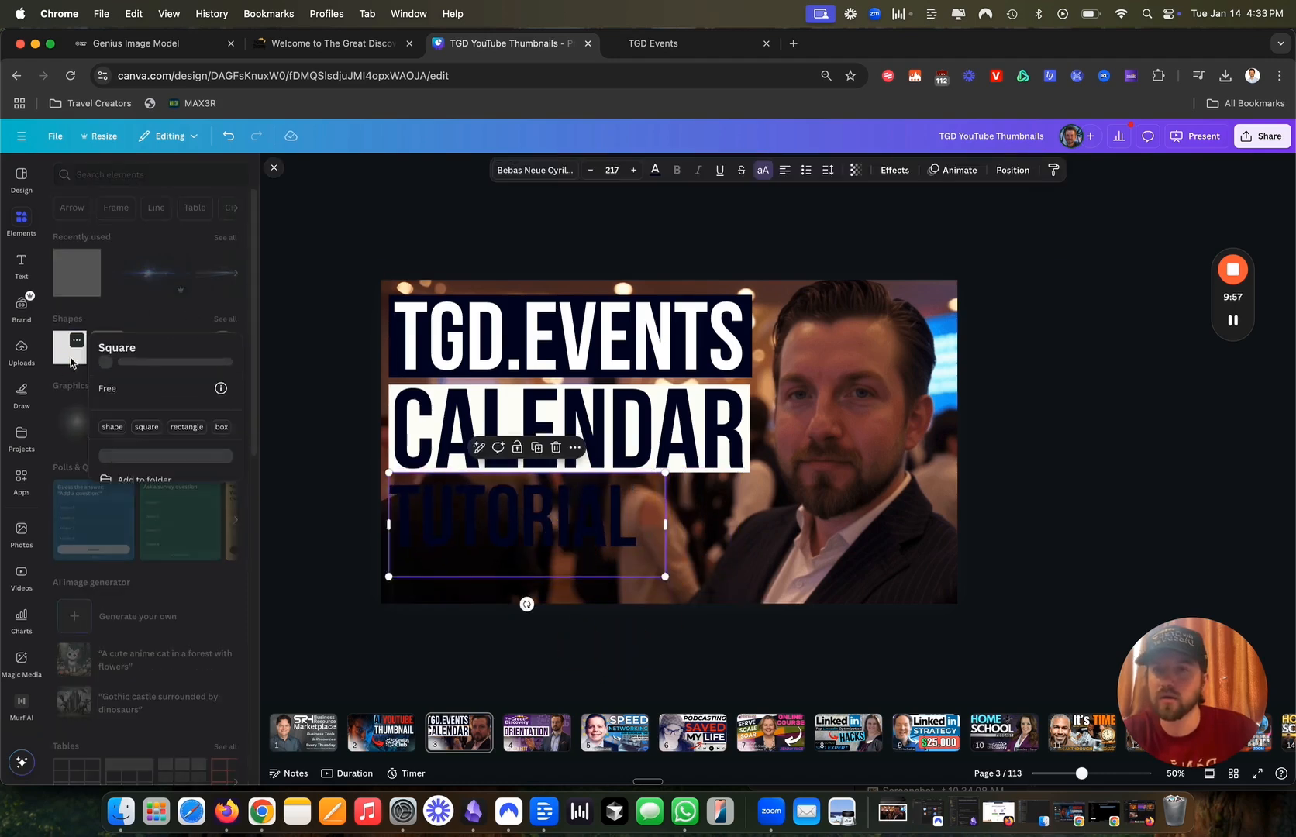
click(75, 355)
click(75, 355)
drag(666, 459, 646, 527)
drag(379, 524, 382, 525)
drag(465, 543, 479, 539)
scroll(390, 556, up, 3)
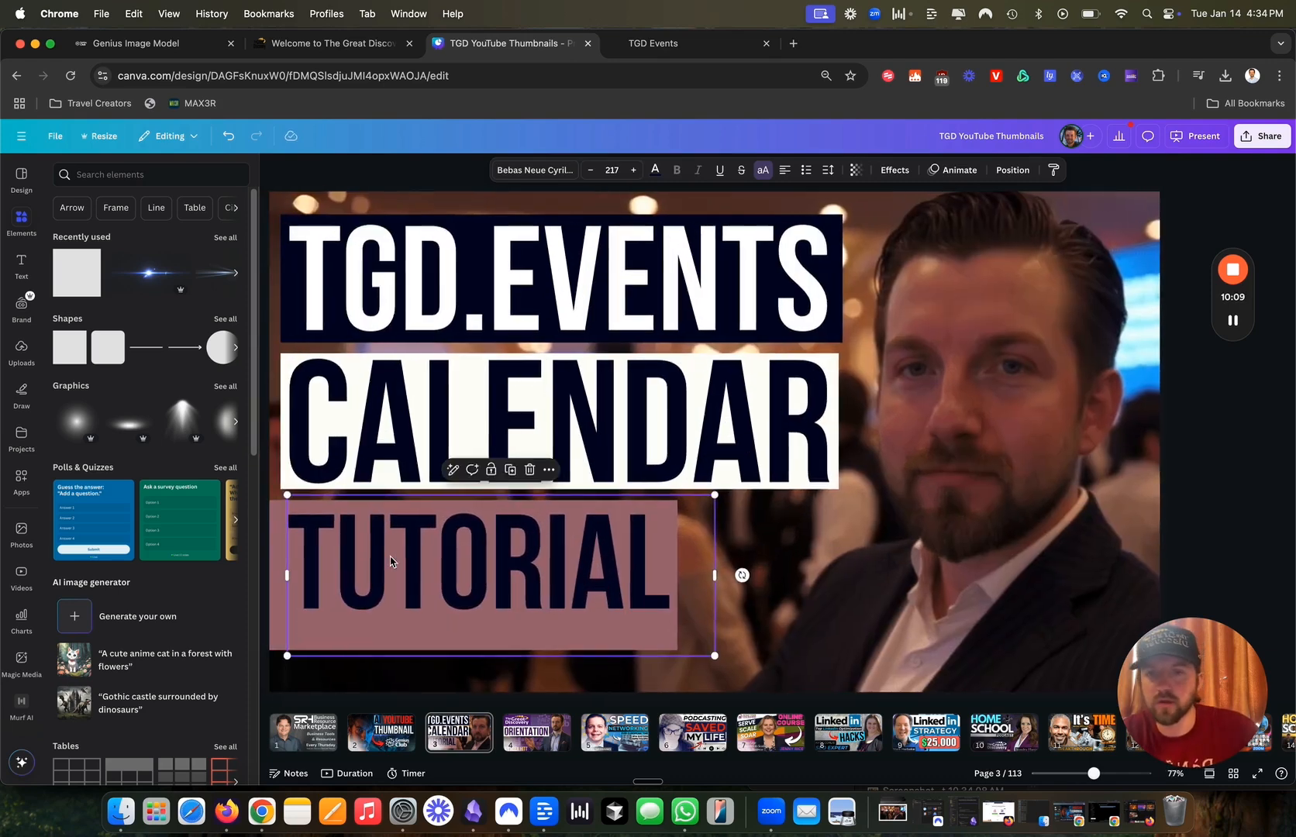
click(272, 560)
drag(274, 563, 284, 562)
drag(479, 651, 483, 600)
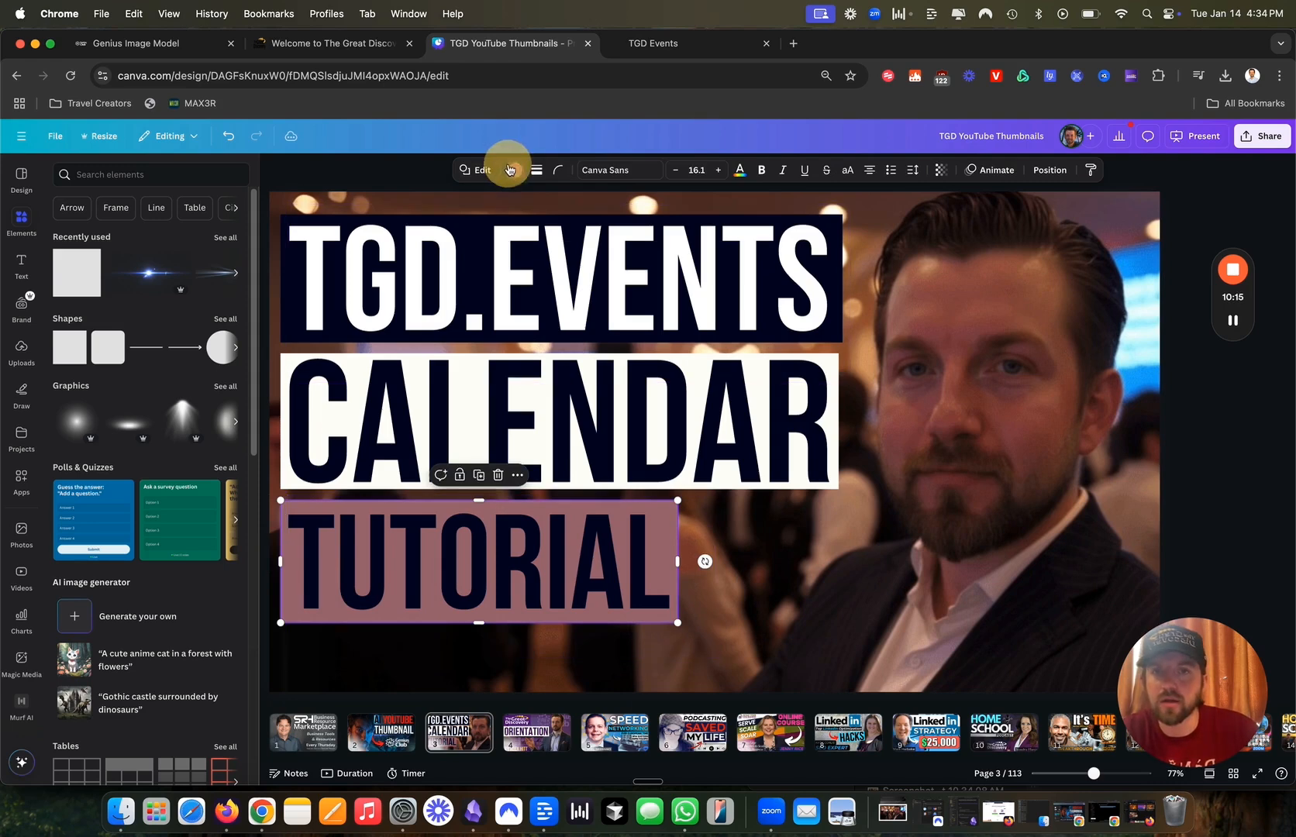
Fill the TUTORIAL box with the TGD.EVENTS navy.
click(509, 169)
click(65, 266)
click(218, 417)
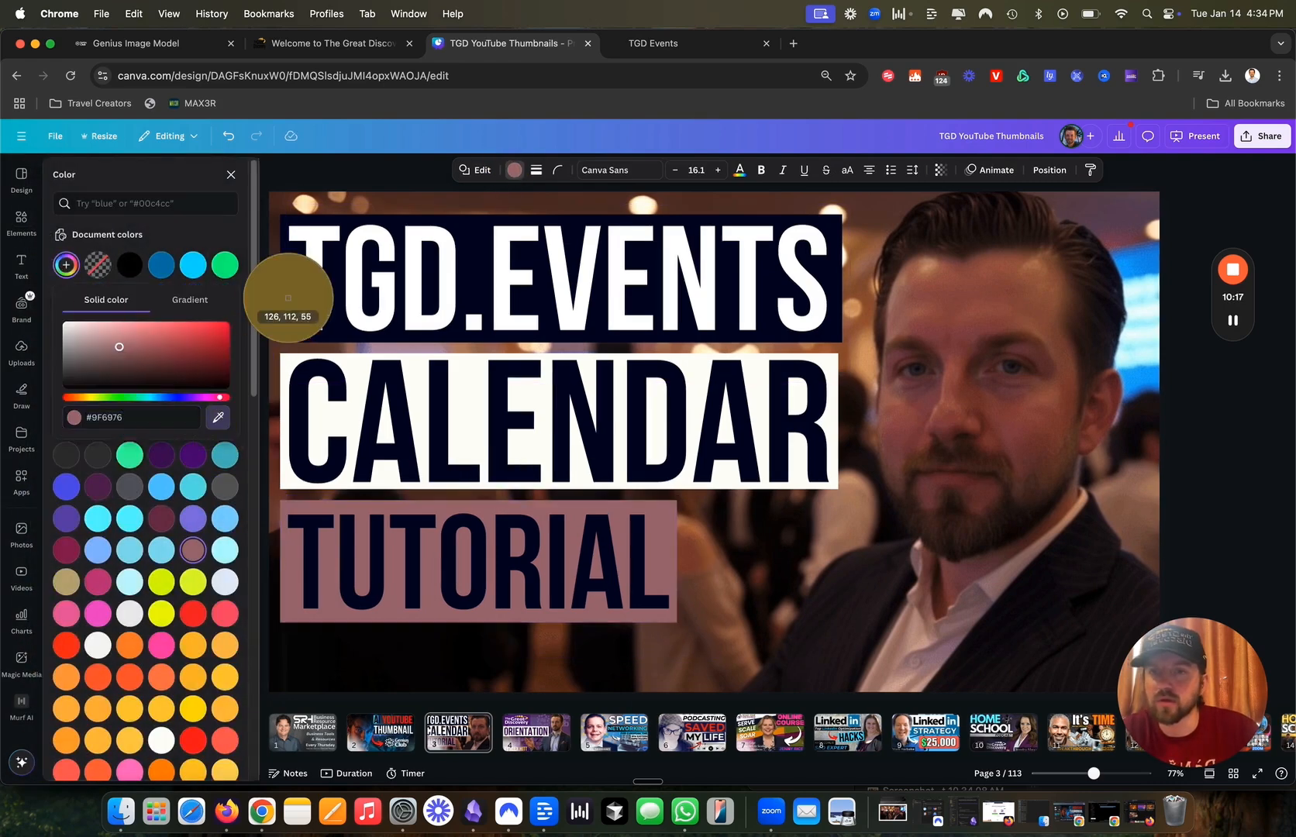
click(286, 294)
Make the TUTORIAL text white.
click(373, 544)
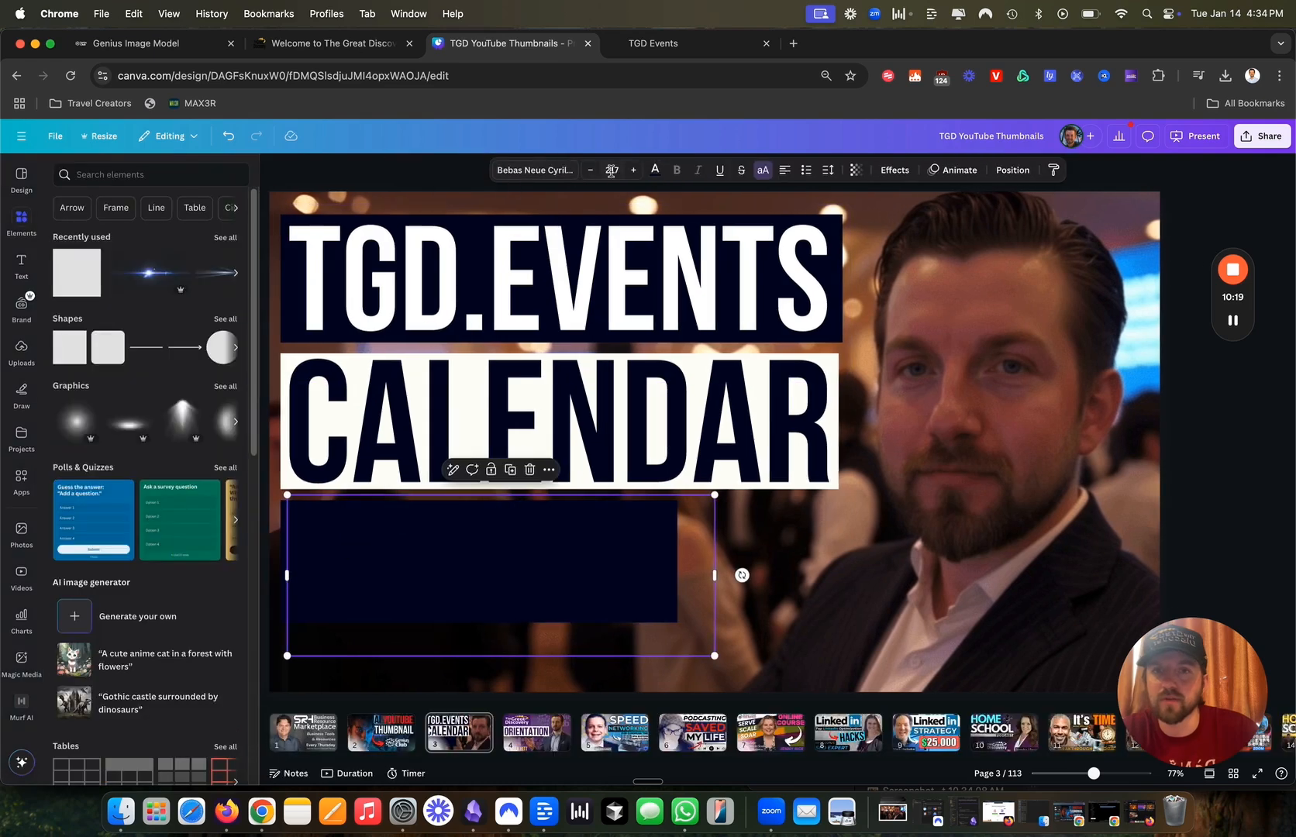
click(655, 169)
scroll(147, 465, down, 5)
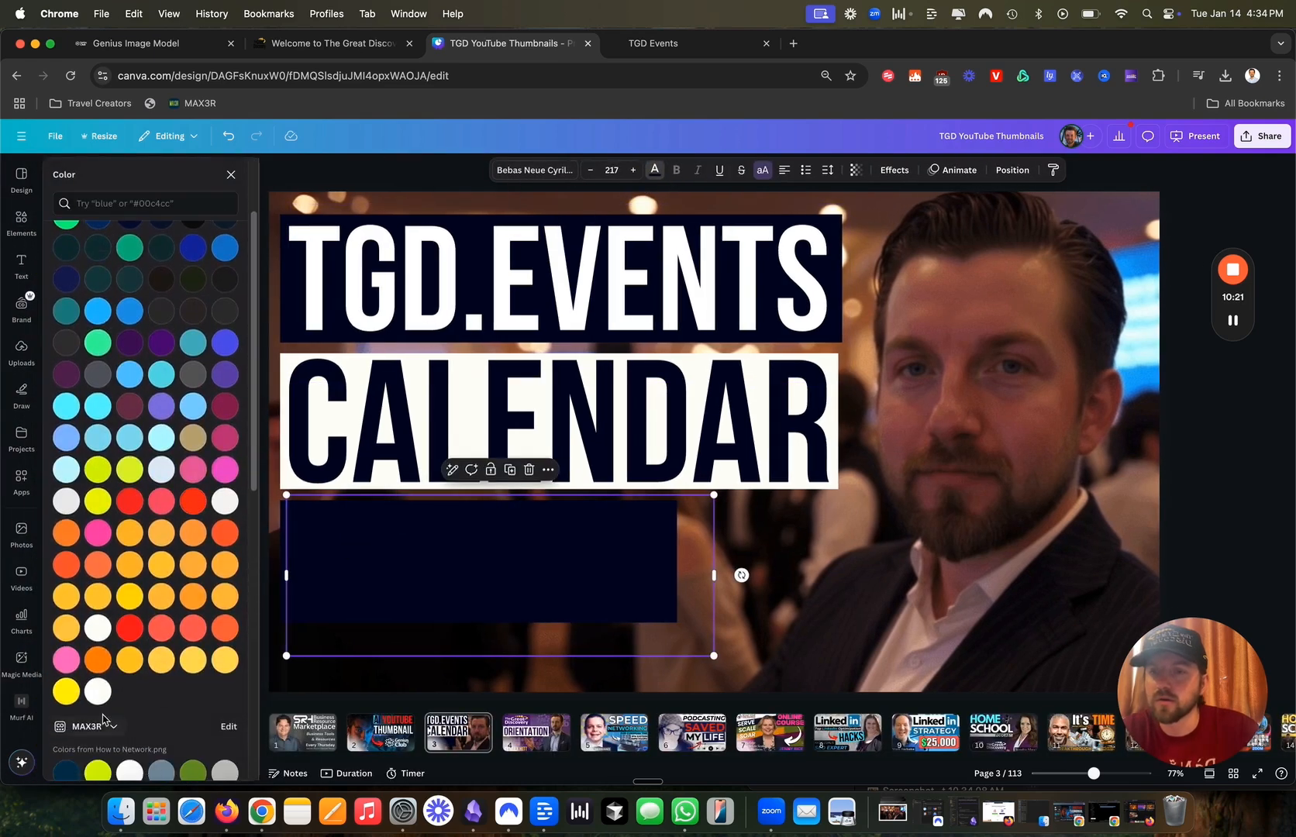
click(98, 691)
click(1235, 389)
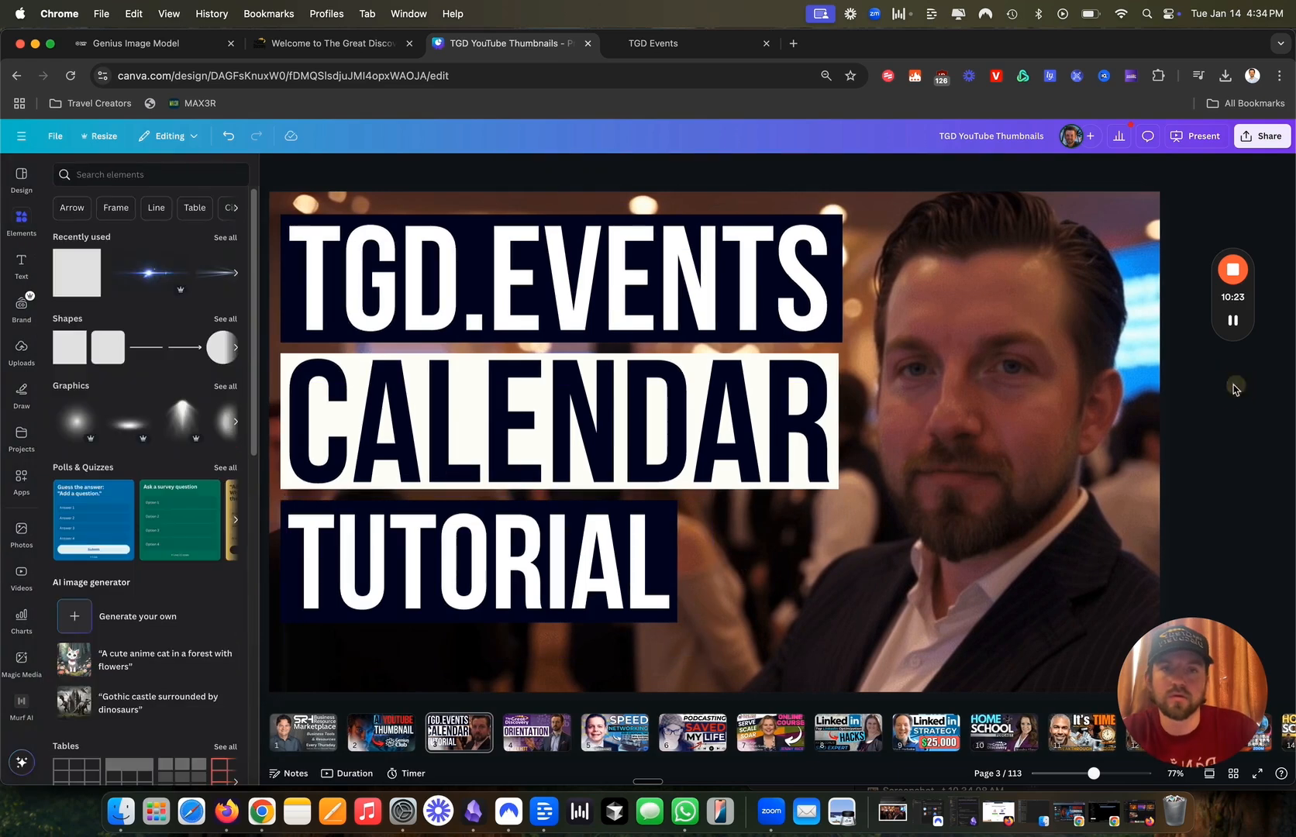
scroll(1229, 388, down, 5)
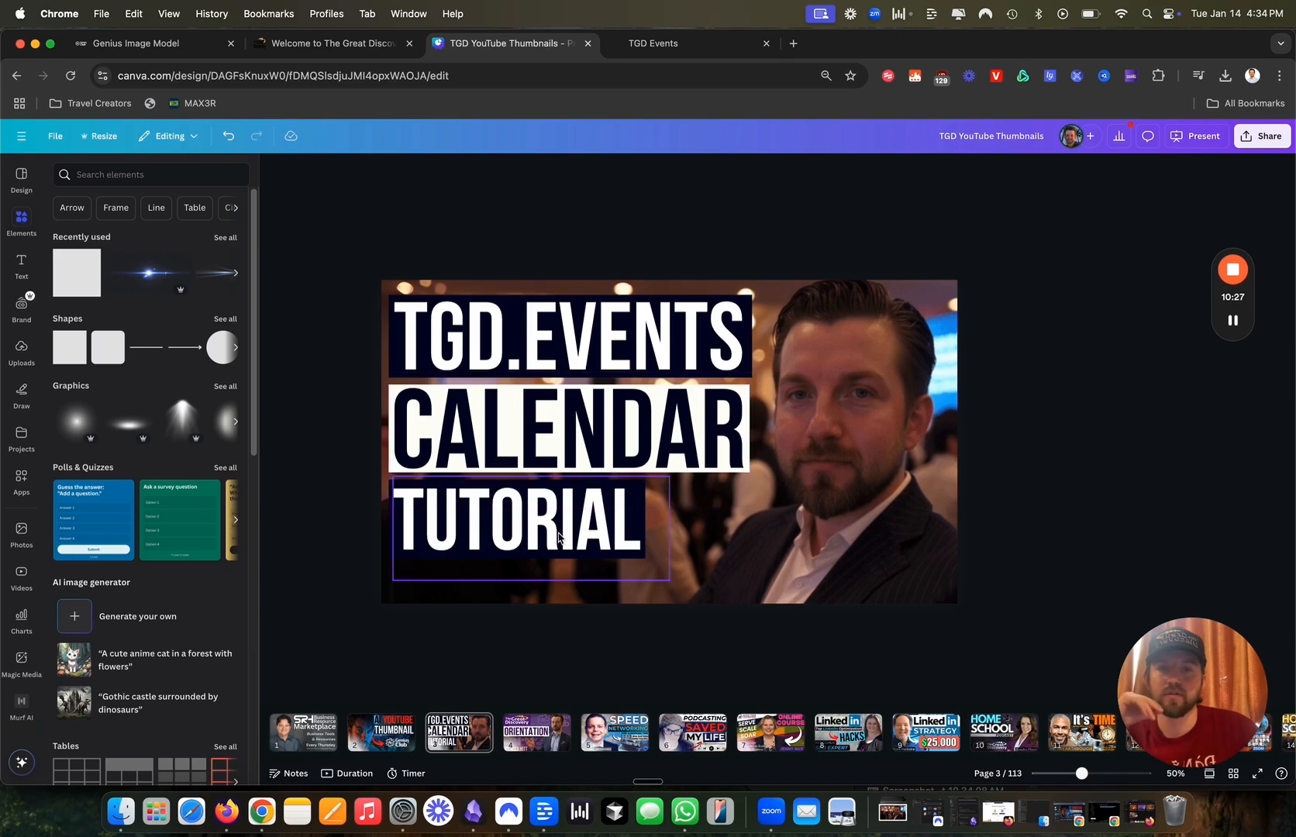
Add the TGD Events website screenshot from Uploads back onto the page.
click(409, 521)
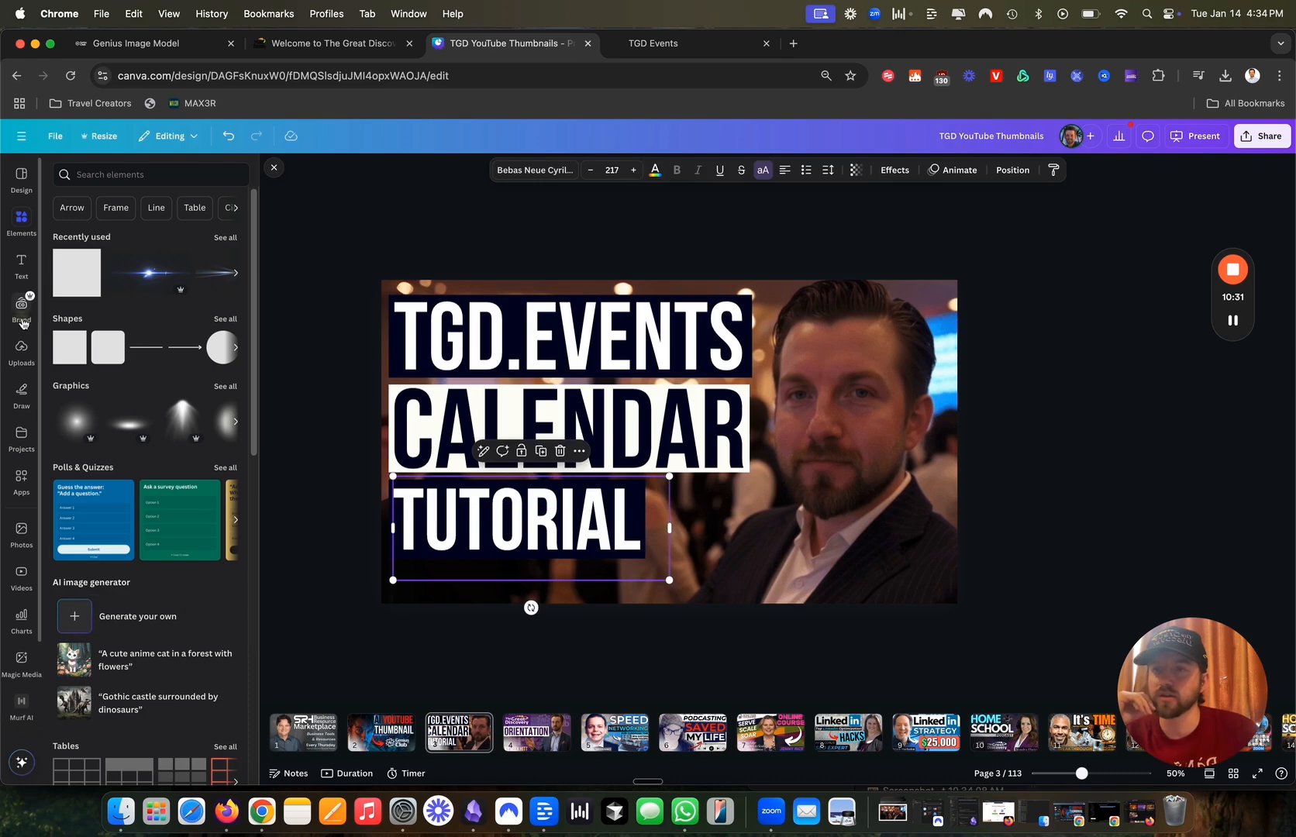
click(22, 304)
click(21, 349)
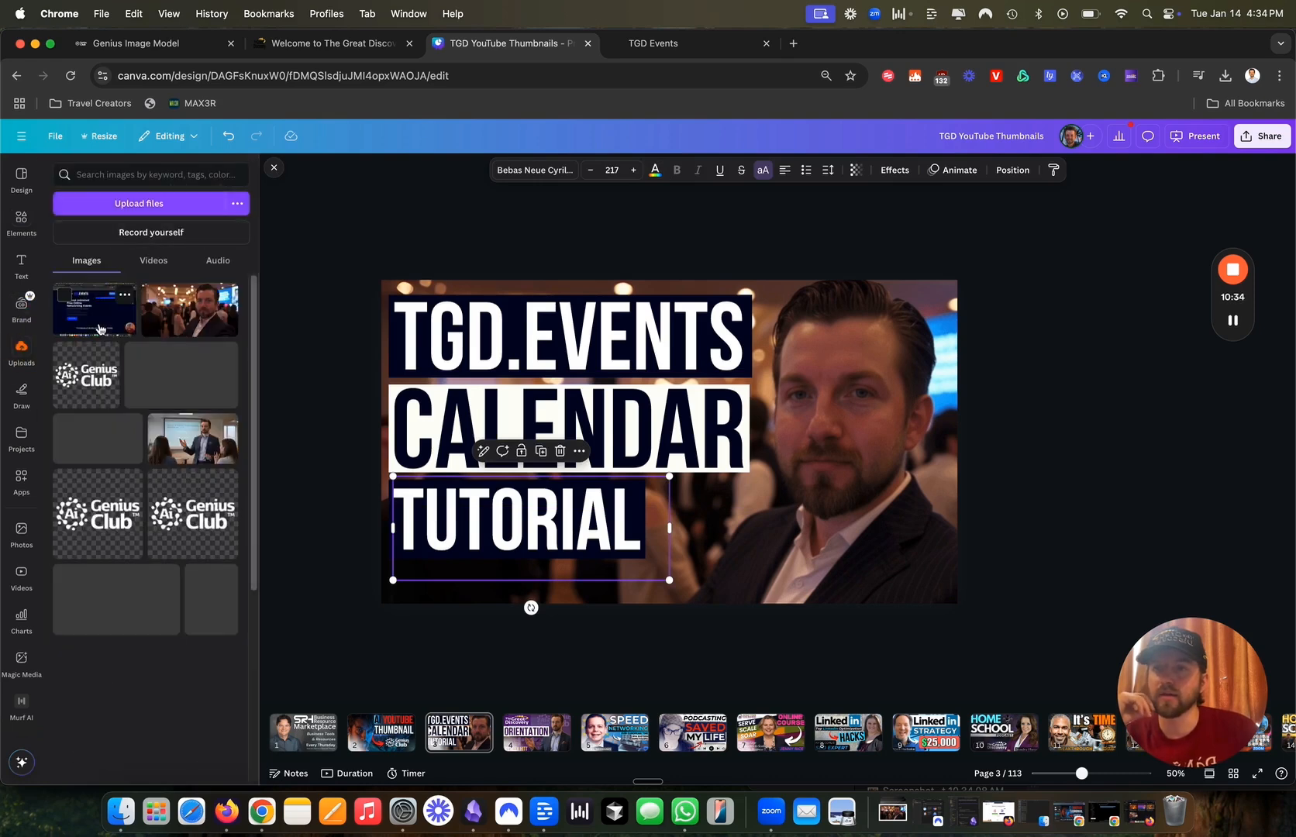
click(95, 310)
click(394, 396)
Fill the bar behind CALENDAR with a colour sampled from the screenshot.
click(389, 389)
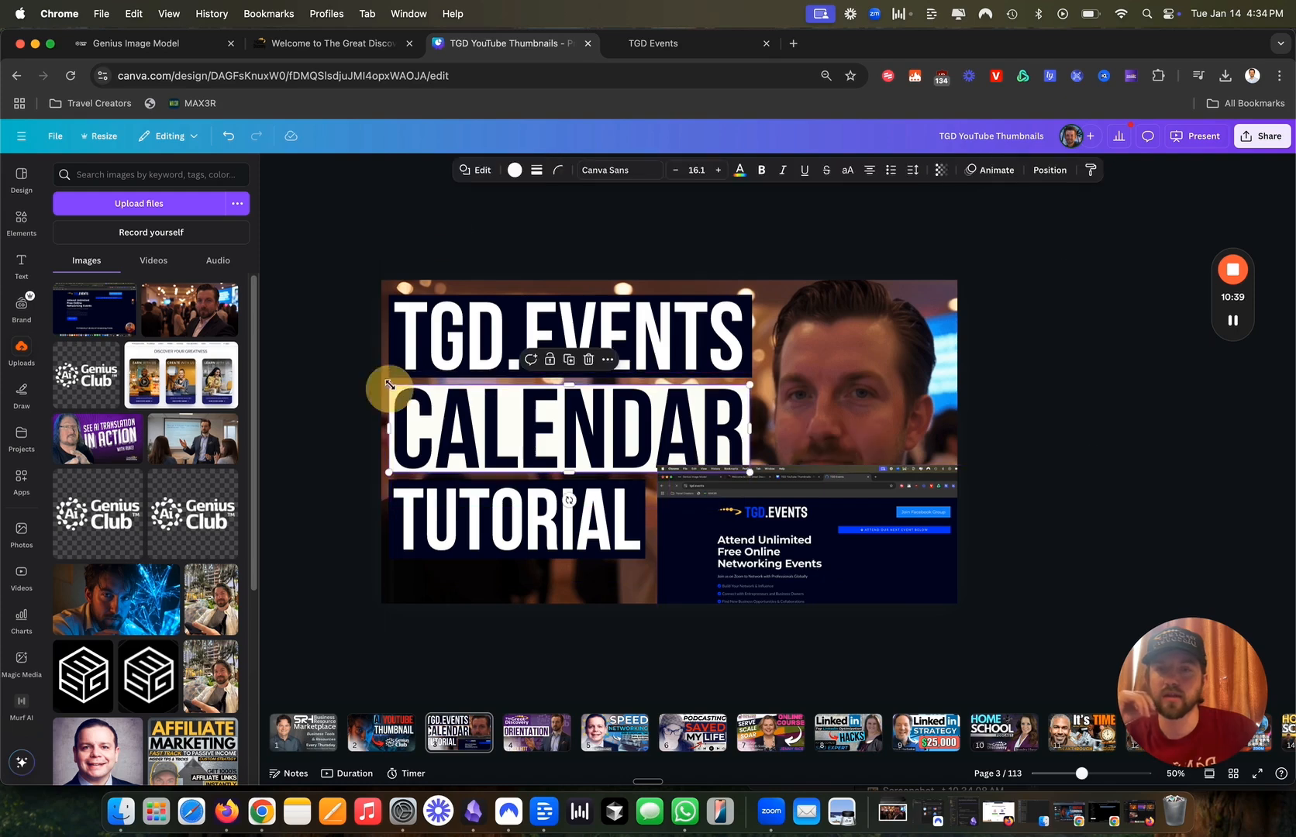
click(514, 169)
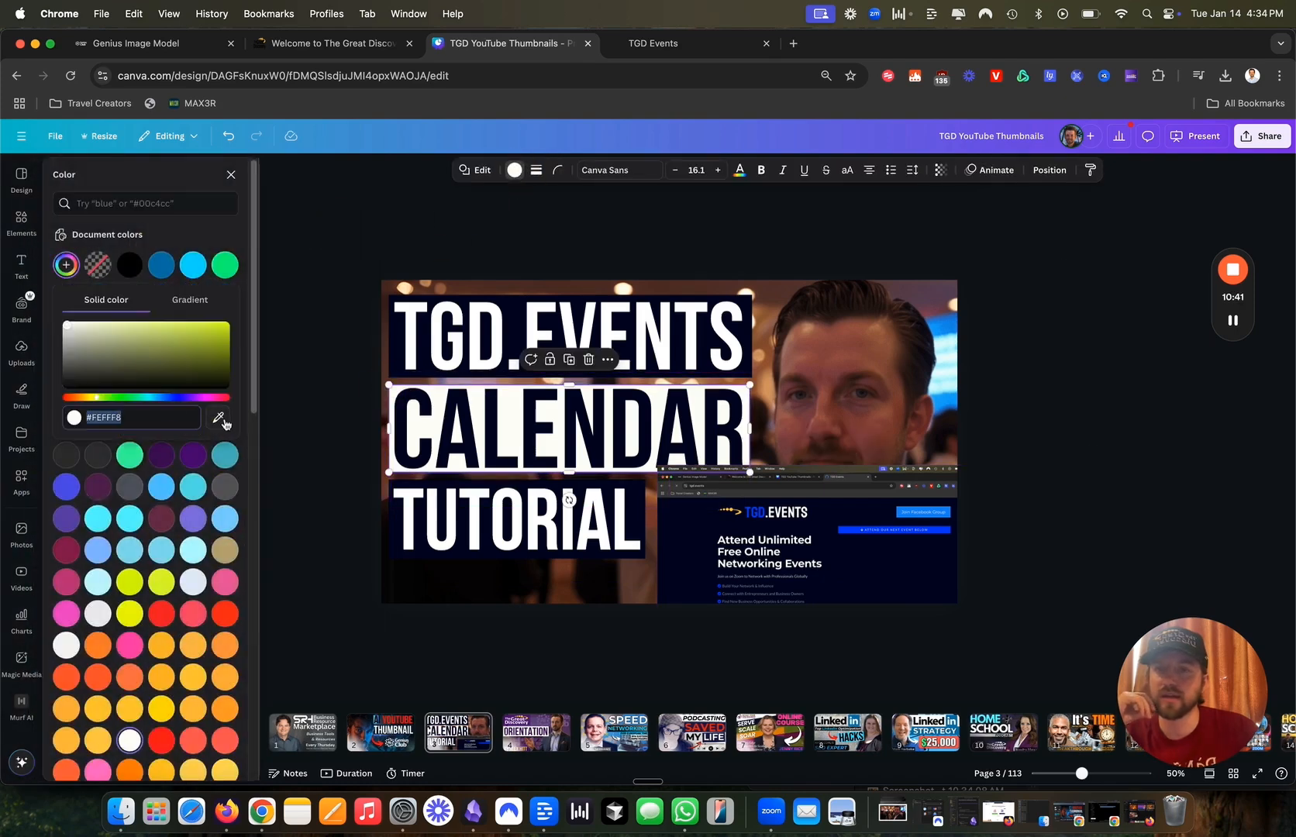
click(219, 419)
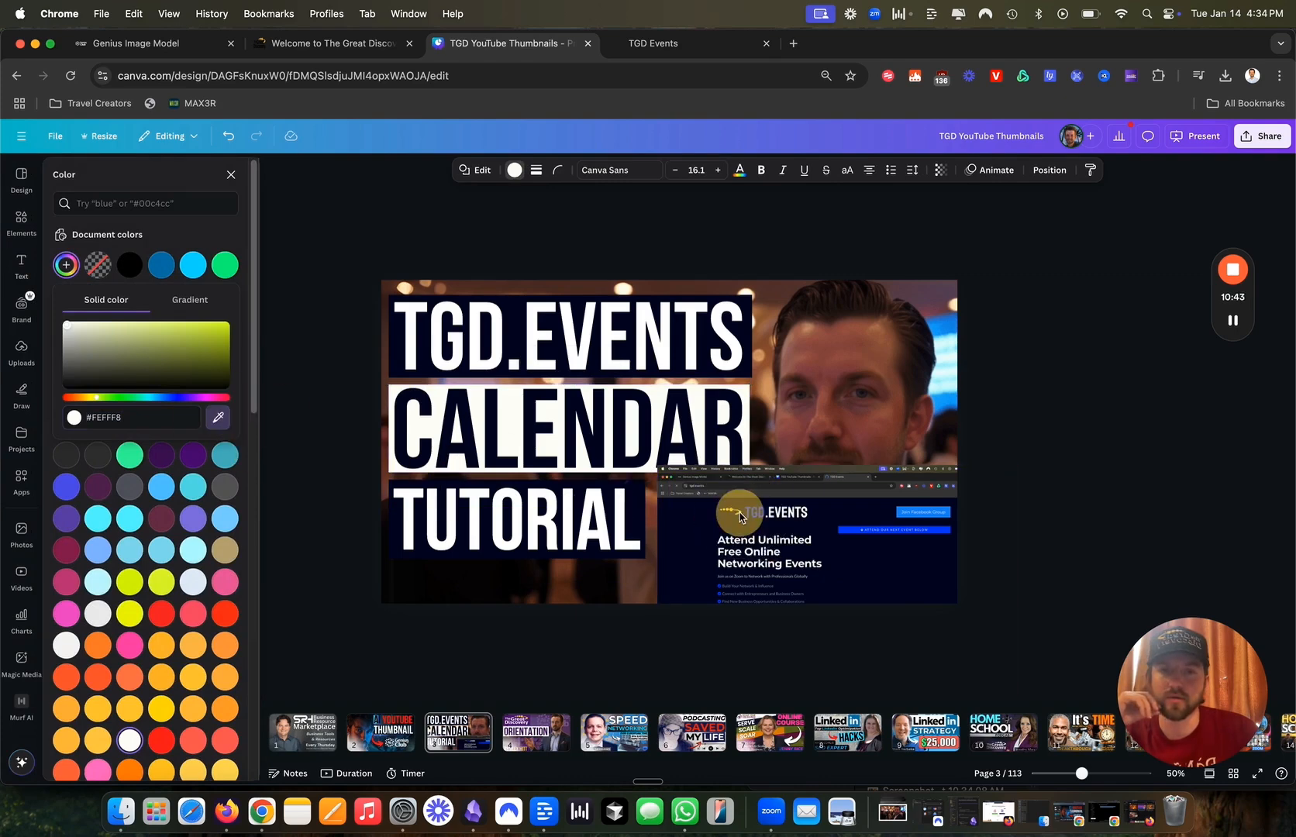
click(740, 513)
Recolour the CALENDAR text, trying the website blue and white before settling on dark navy.
click(564, 436)
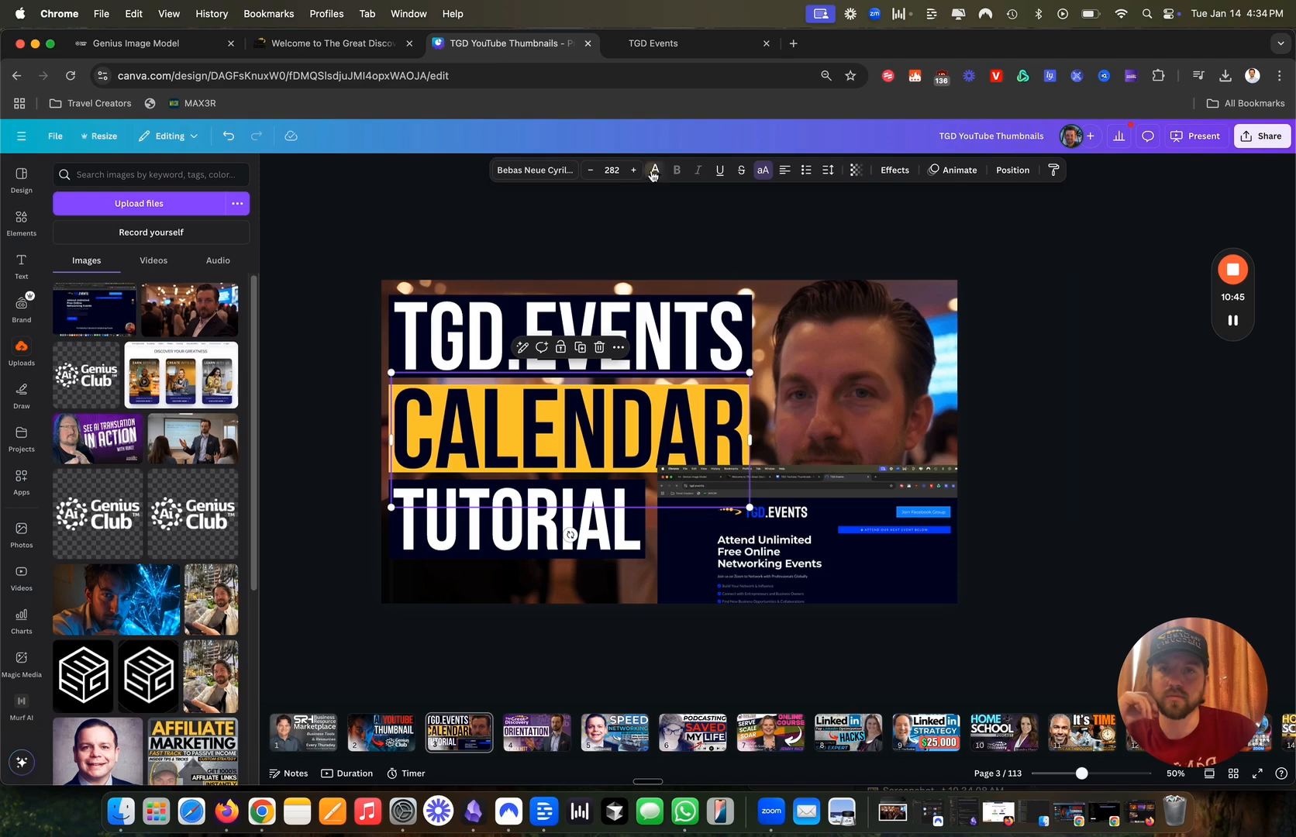
click(654, 172)
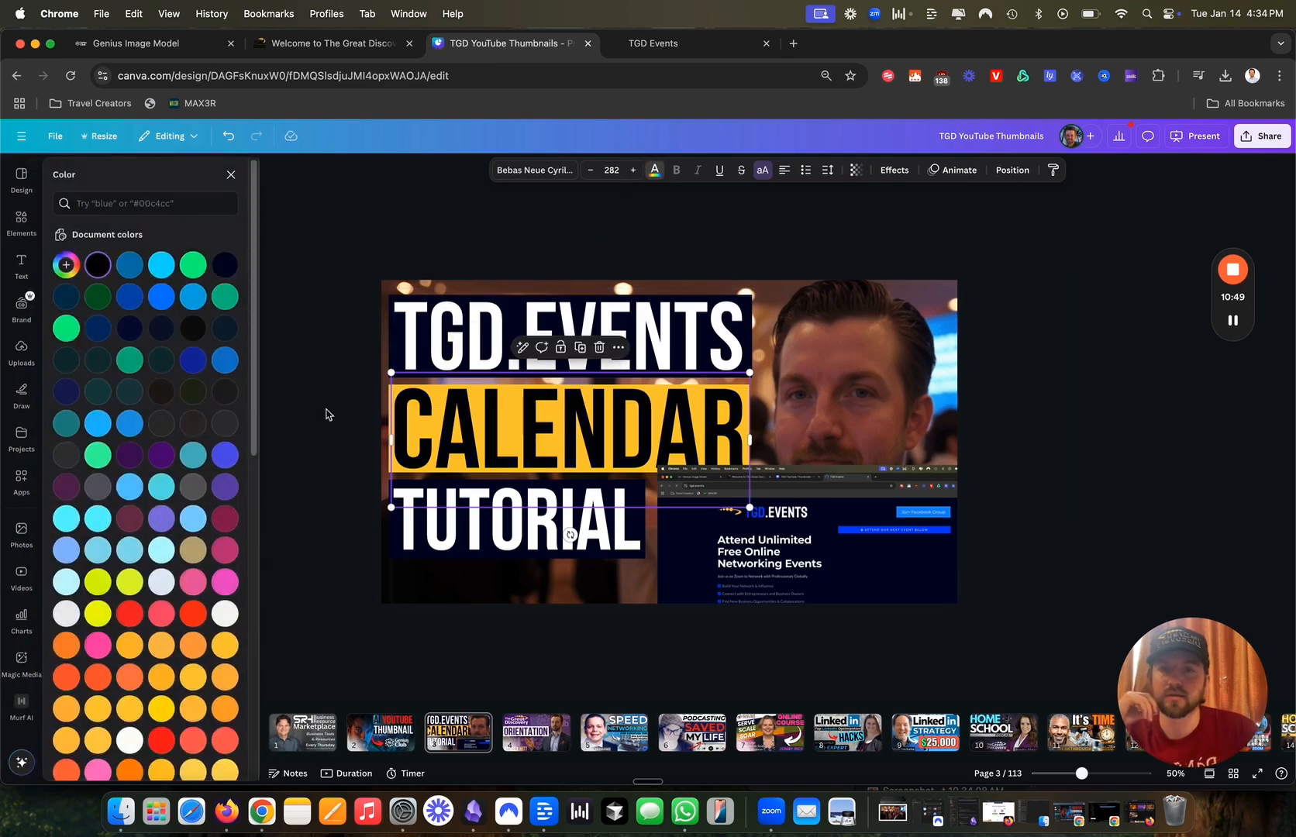
click(67, 269)
click(218, 389)
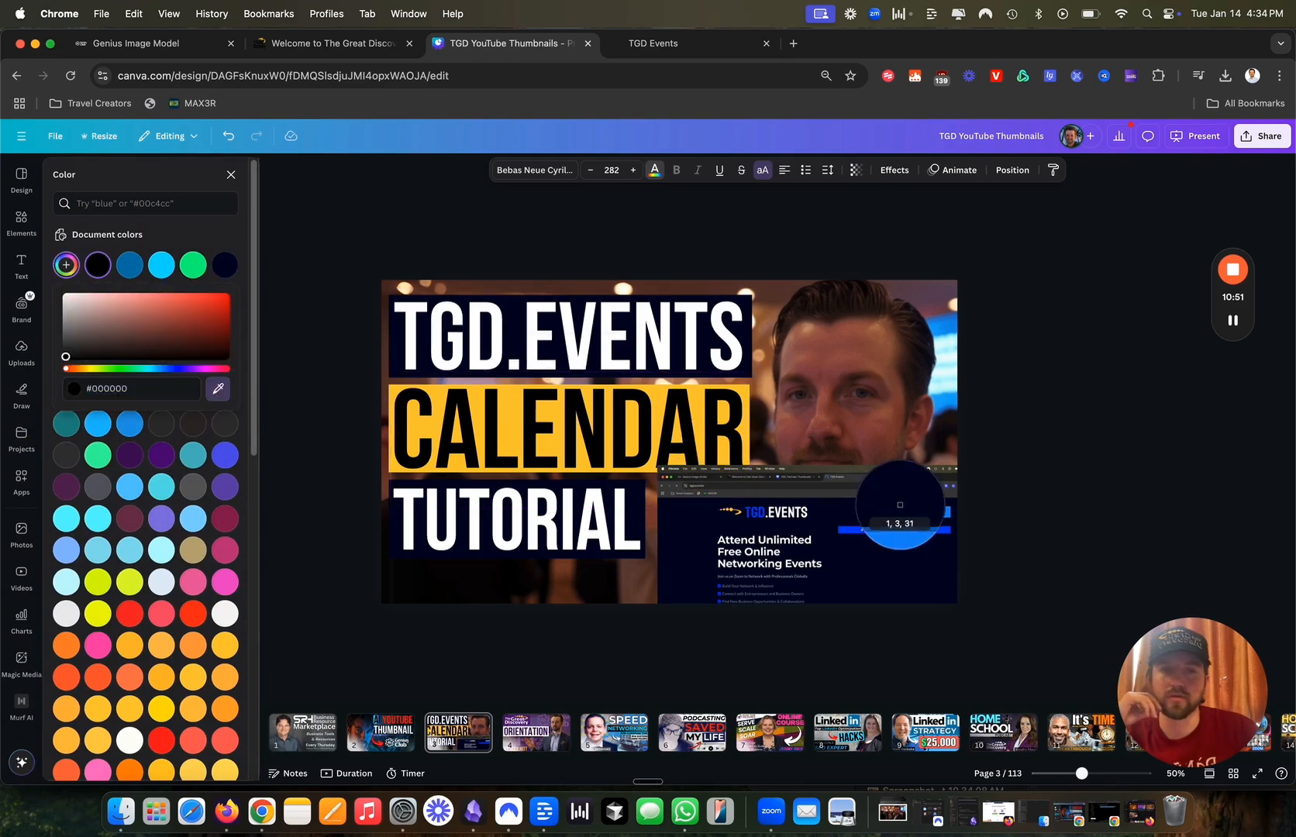
click(901, 510)
click(396, 331)
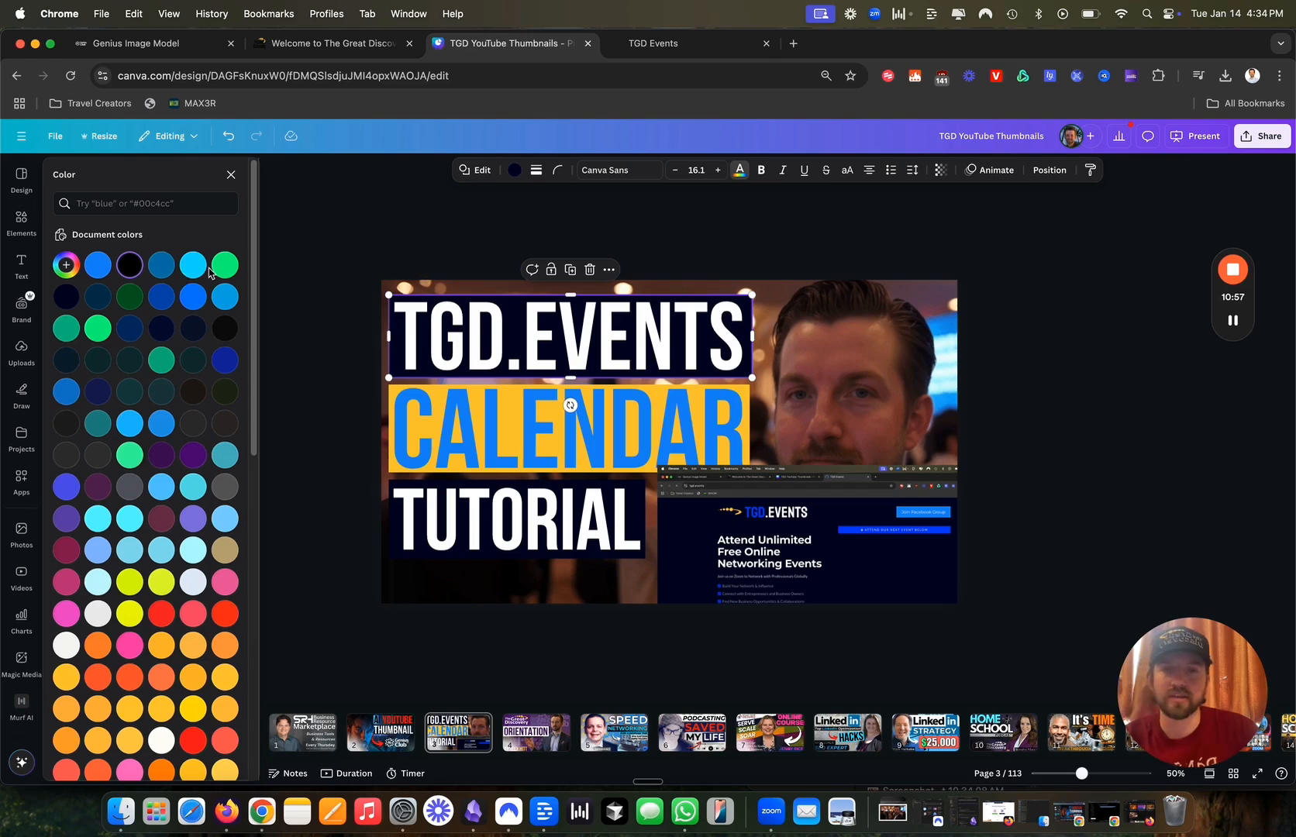
click(457, 434)
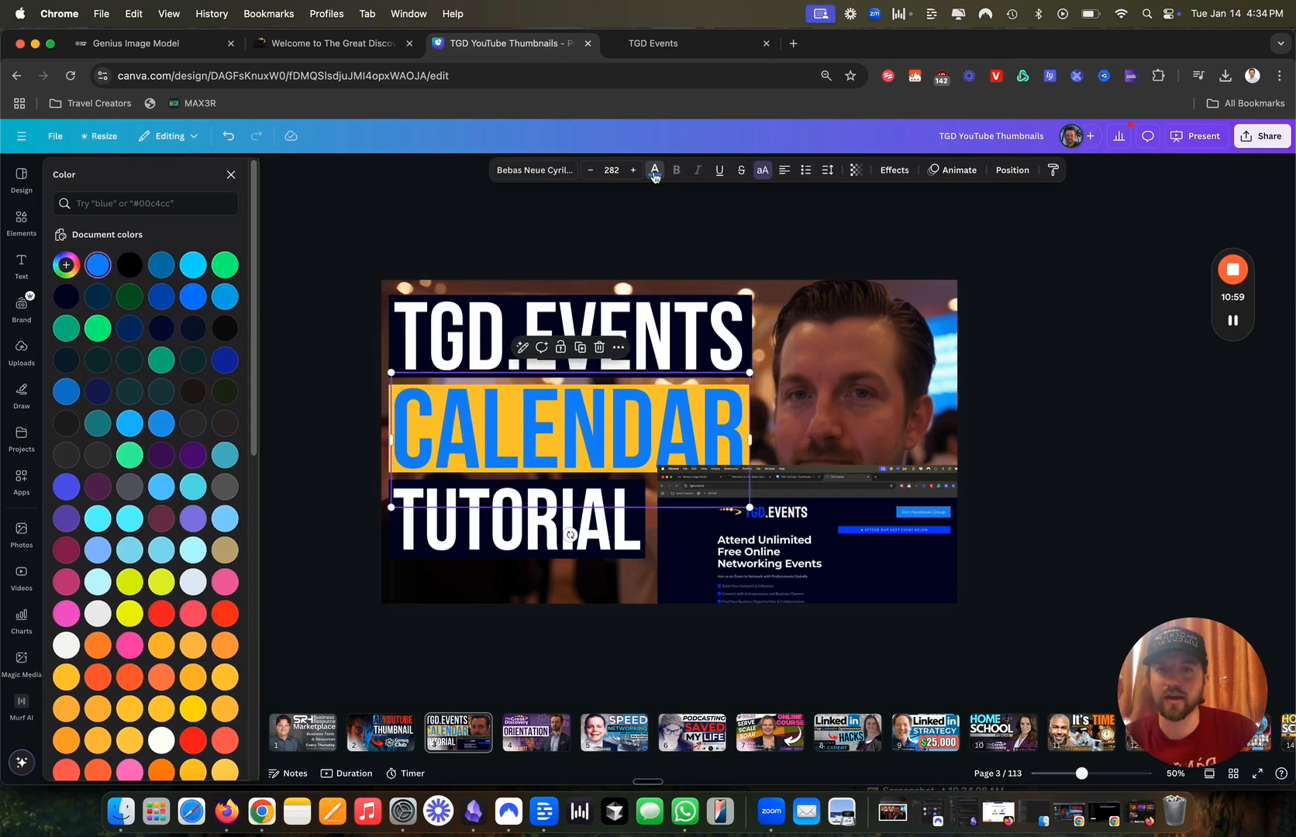
scroll(161, 743, down, 1)
click(162, 716)
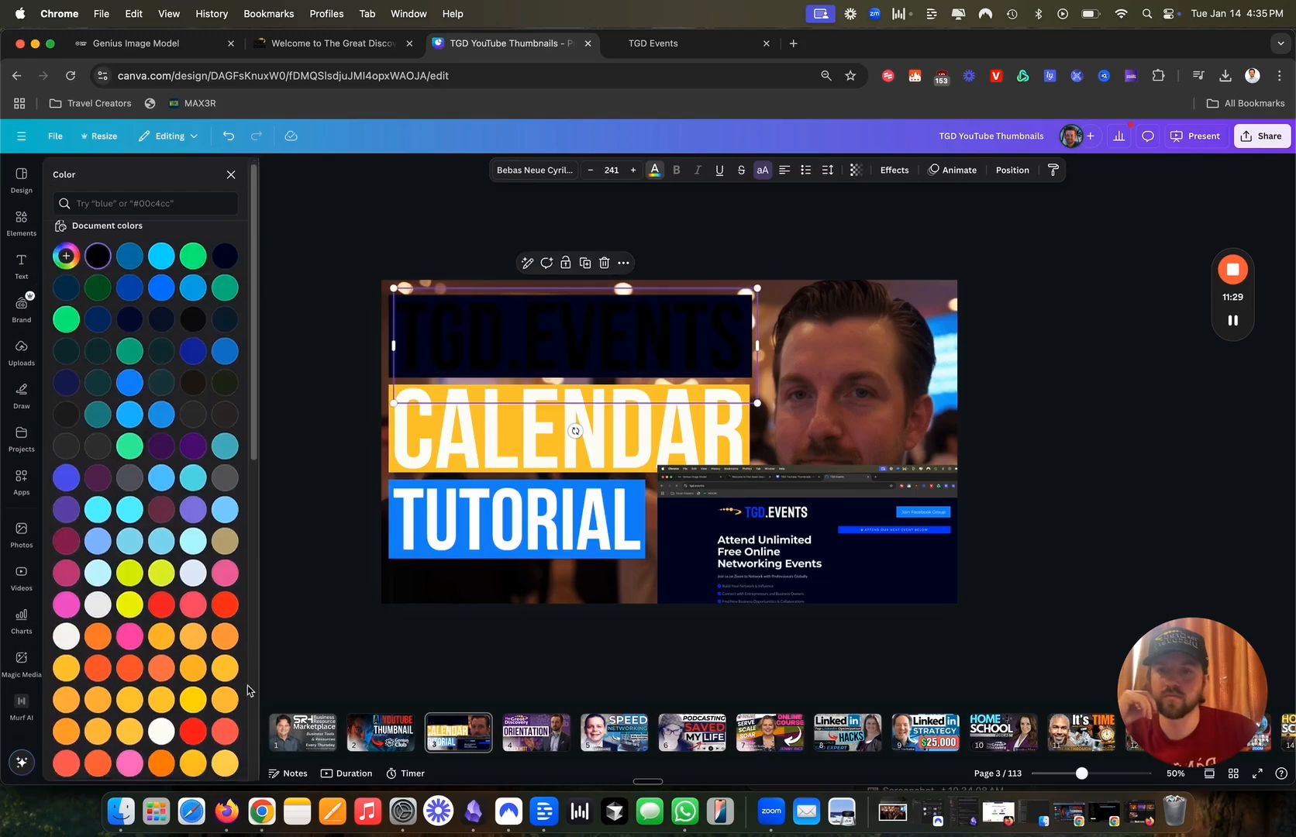
click(230, 269)
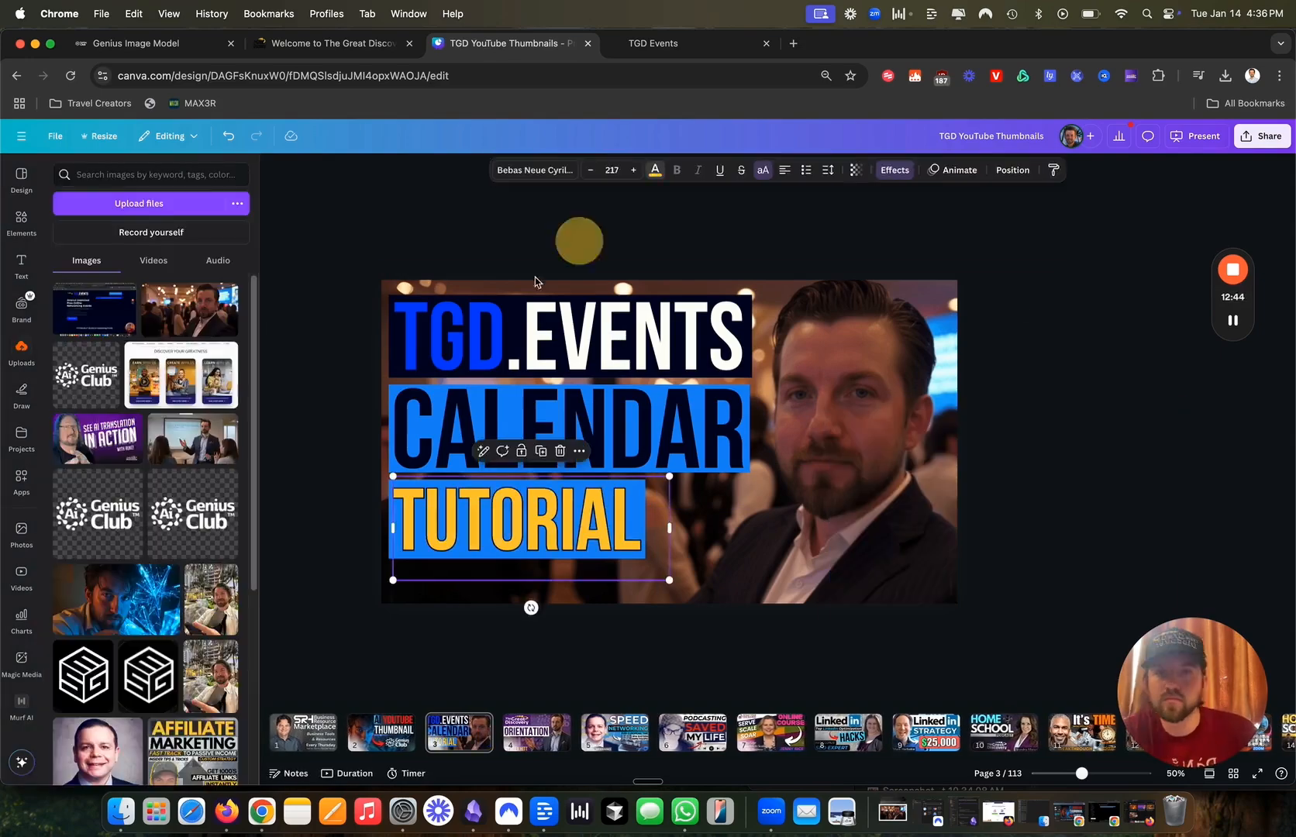
Place the uploaded calendar image beside TUTORIAL, then briefly view the Share panel.
drag(94, 309, 898, 395)
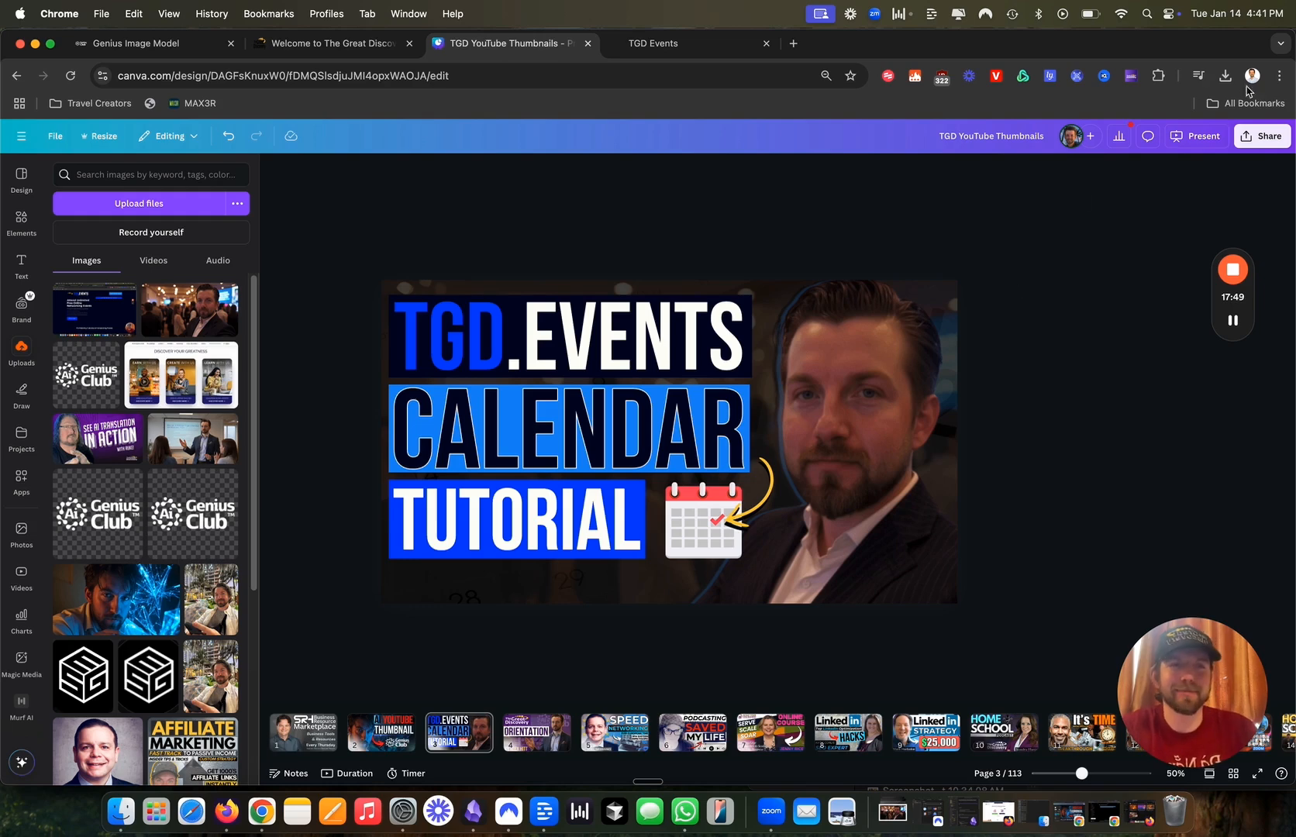
click(1262, 136)
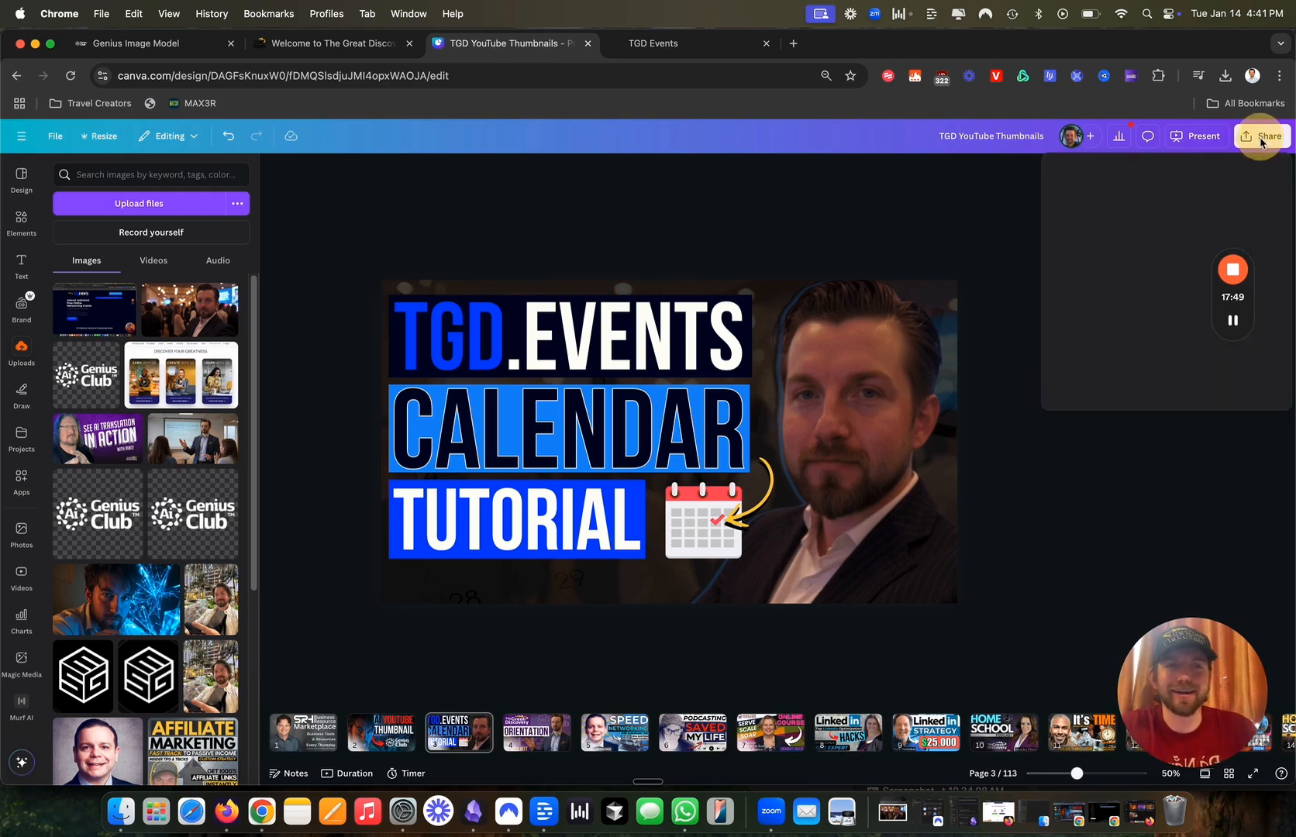
click(908, 247)
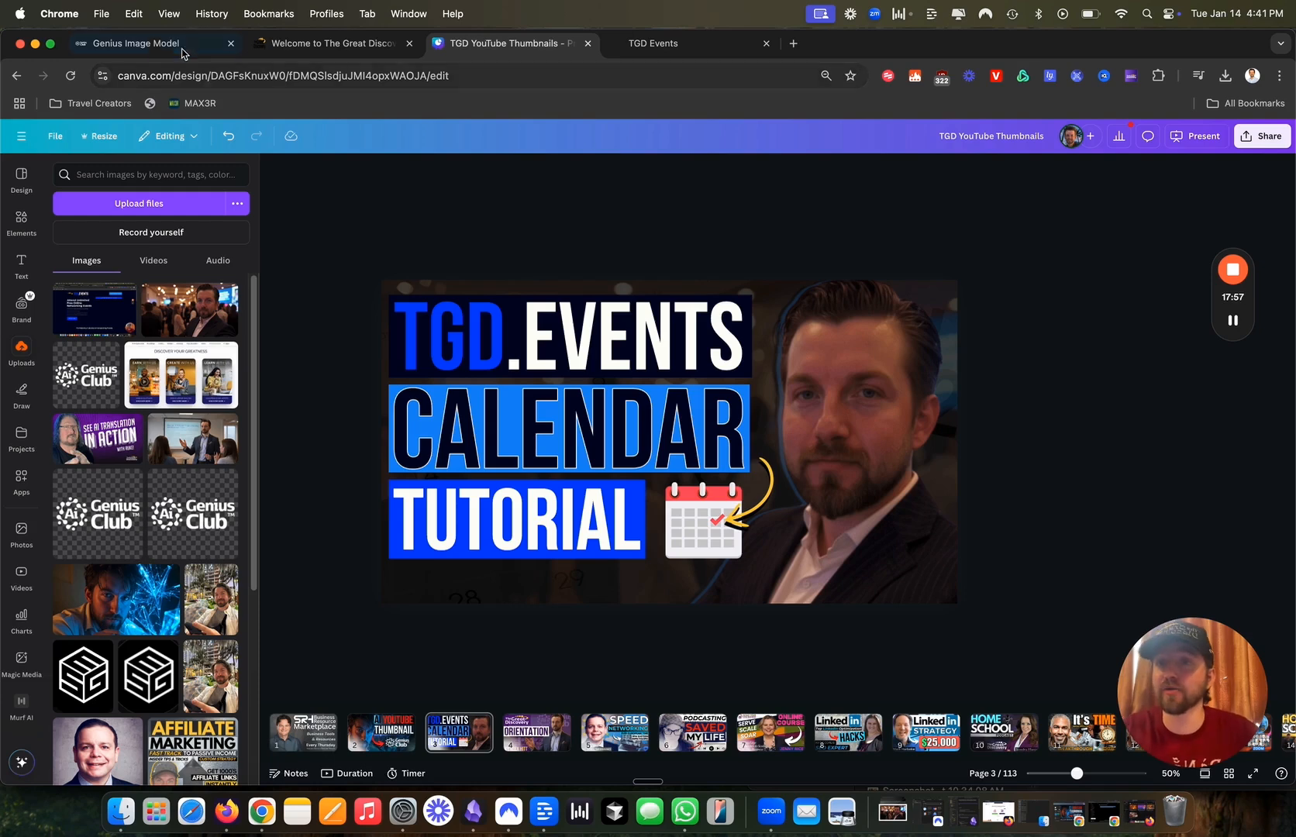
Create another custom trained 16:9 image from the same event prompt in Genius Image Model.
click(156, 44)
scroll(837, 452, up, 4)
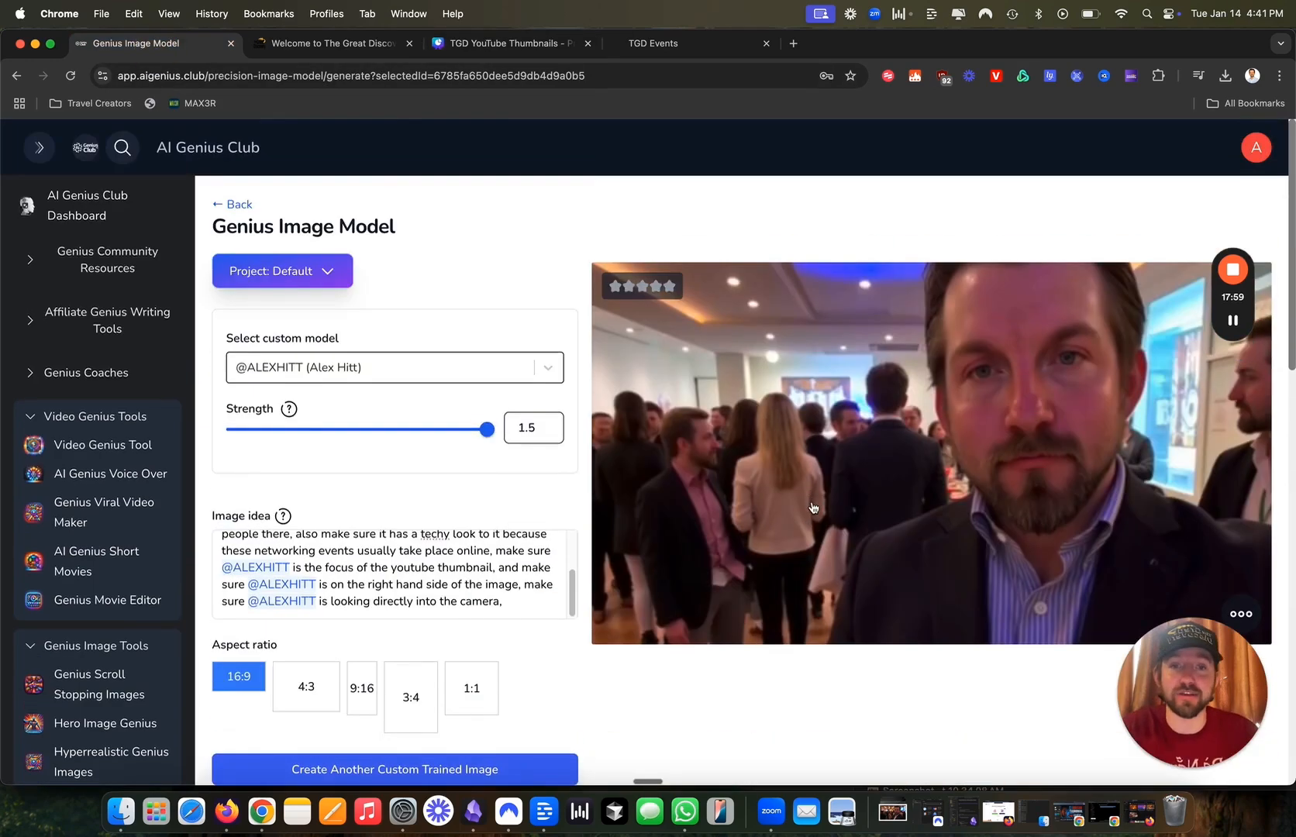
scroll(543, 605, down, 2)
click(430, 629)
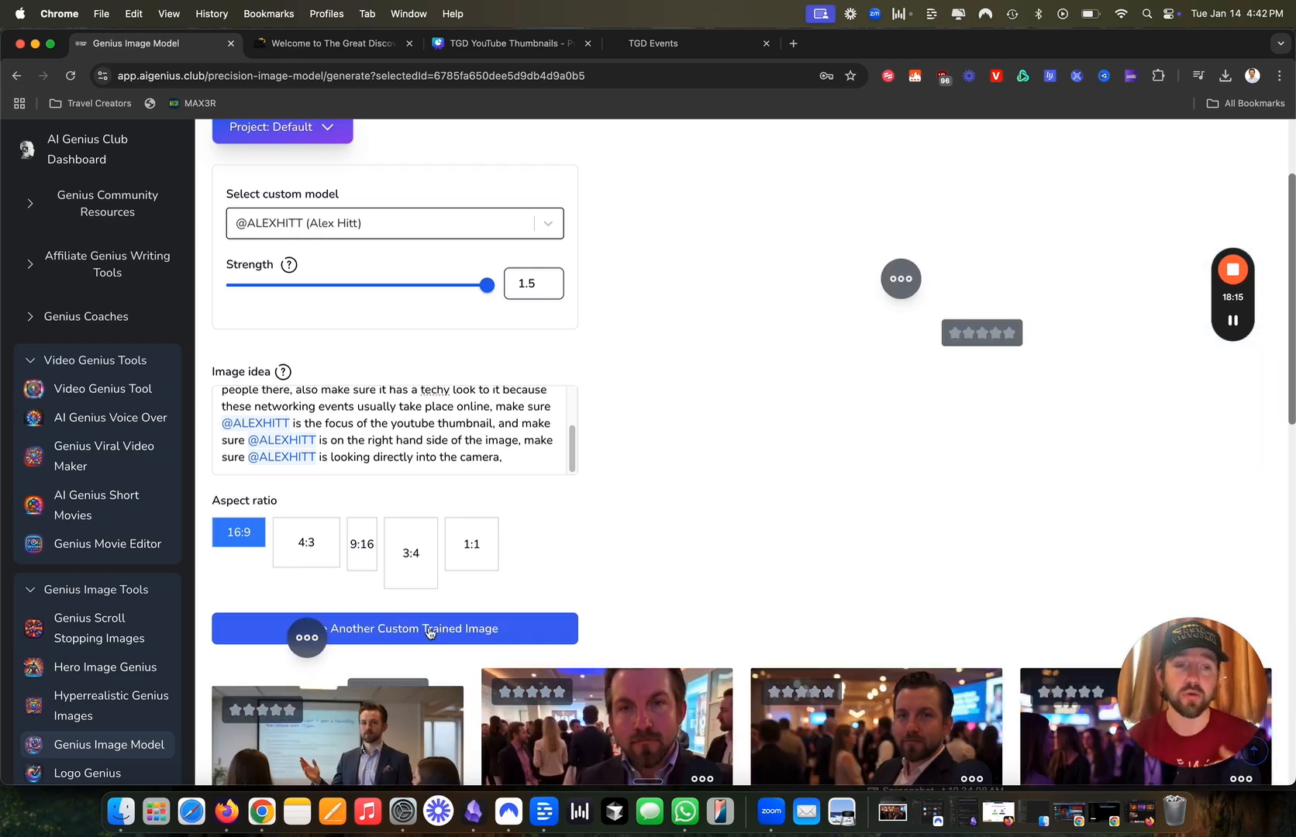
click(316, 43)
click(614, 177)
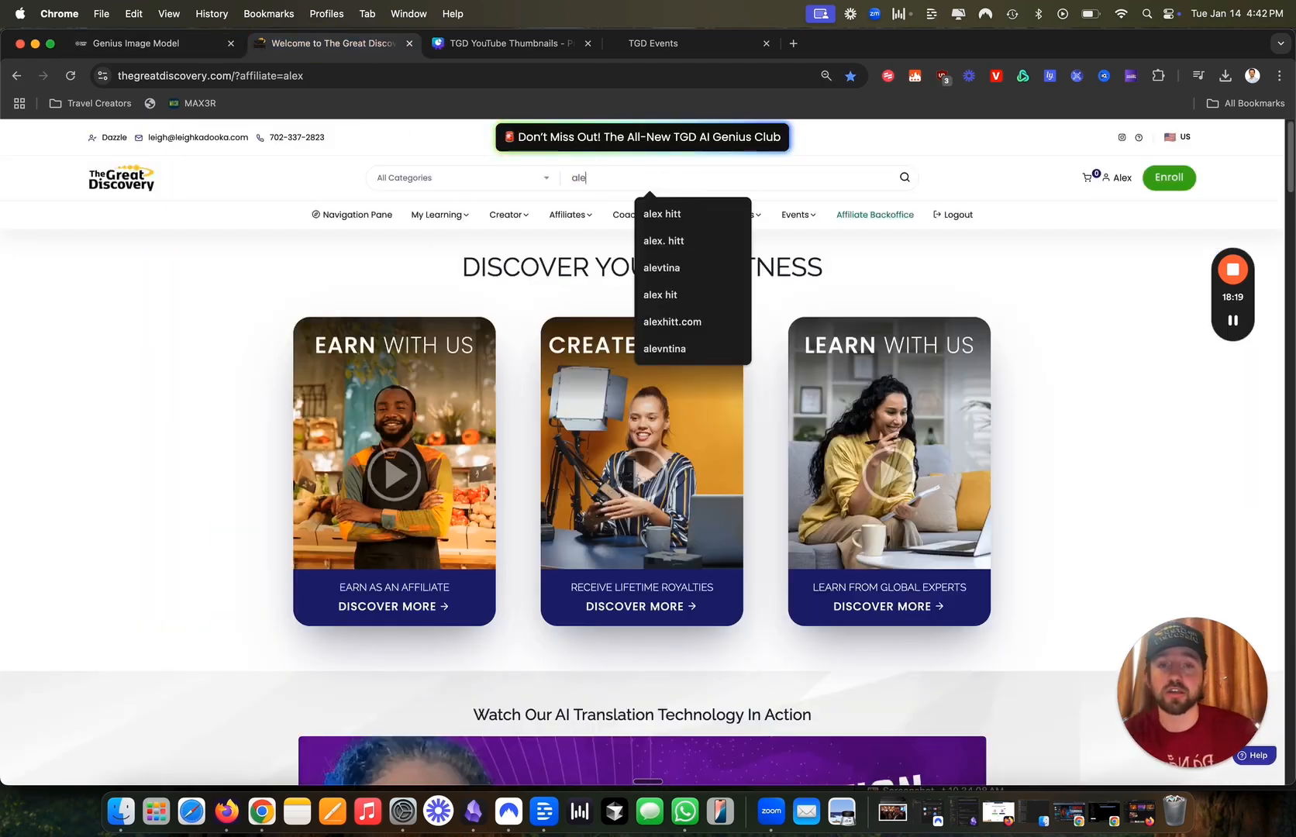
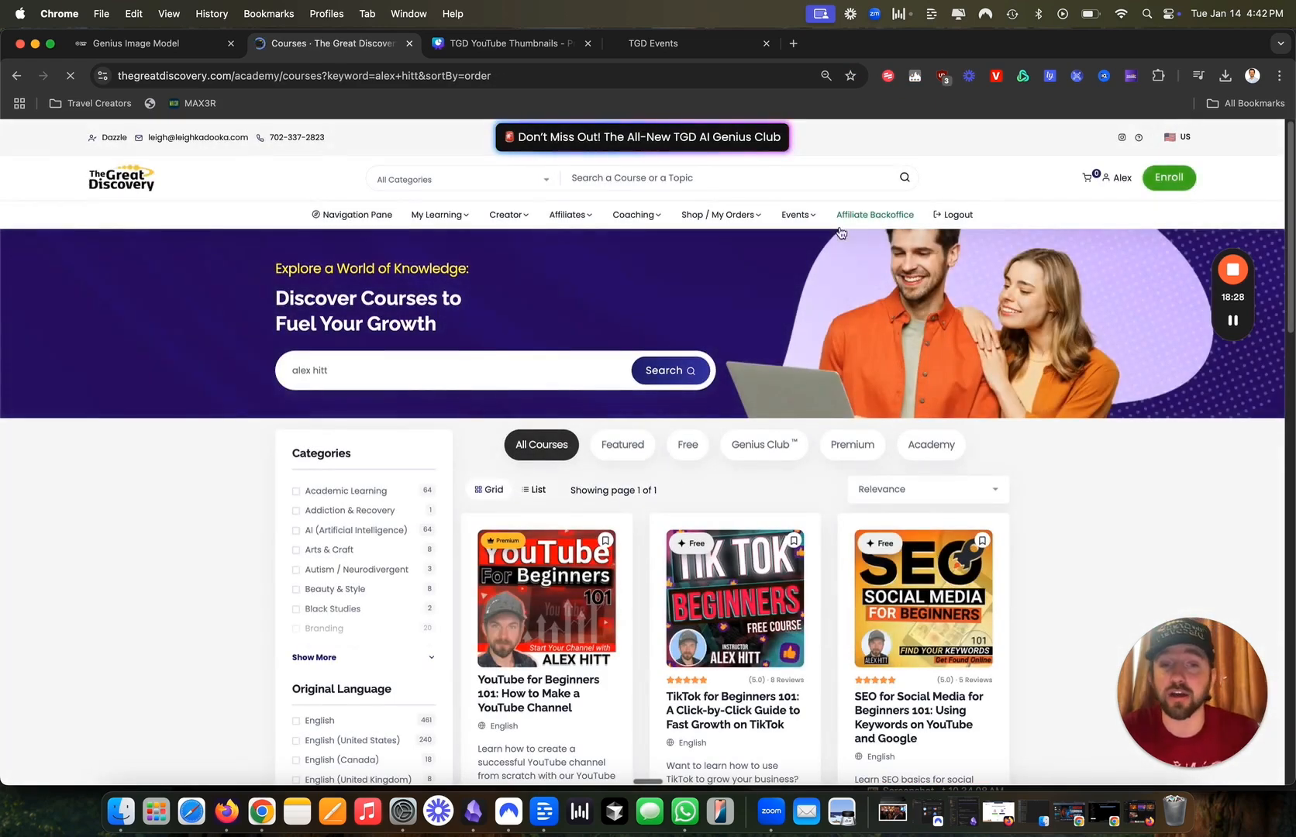
scroll(904, 564, down, 6)
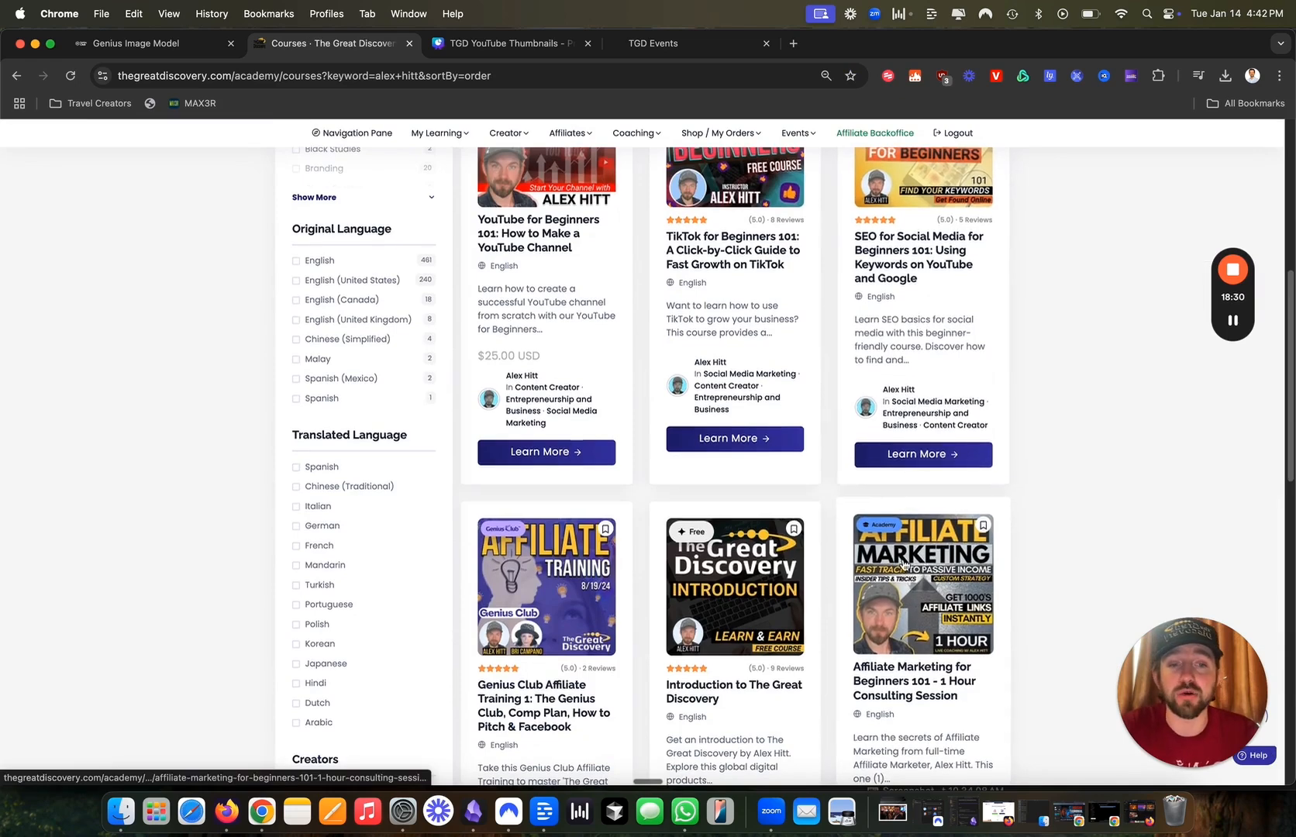
scroll(904, 564, down, 1)
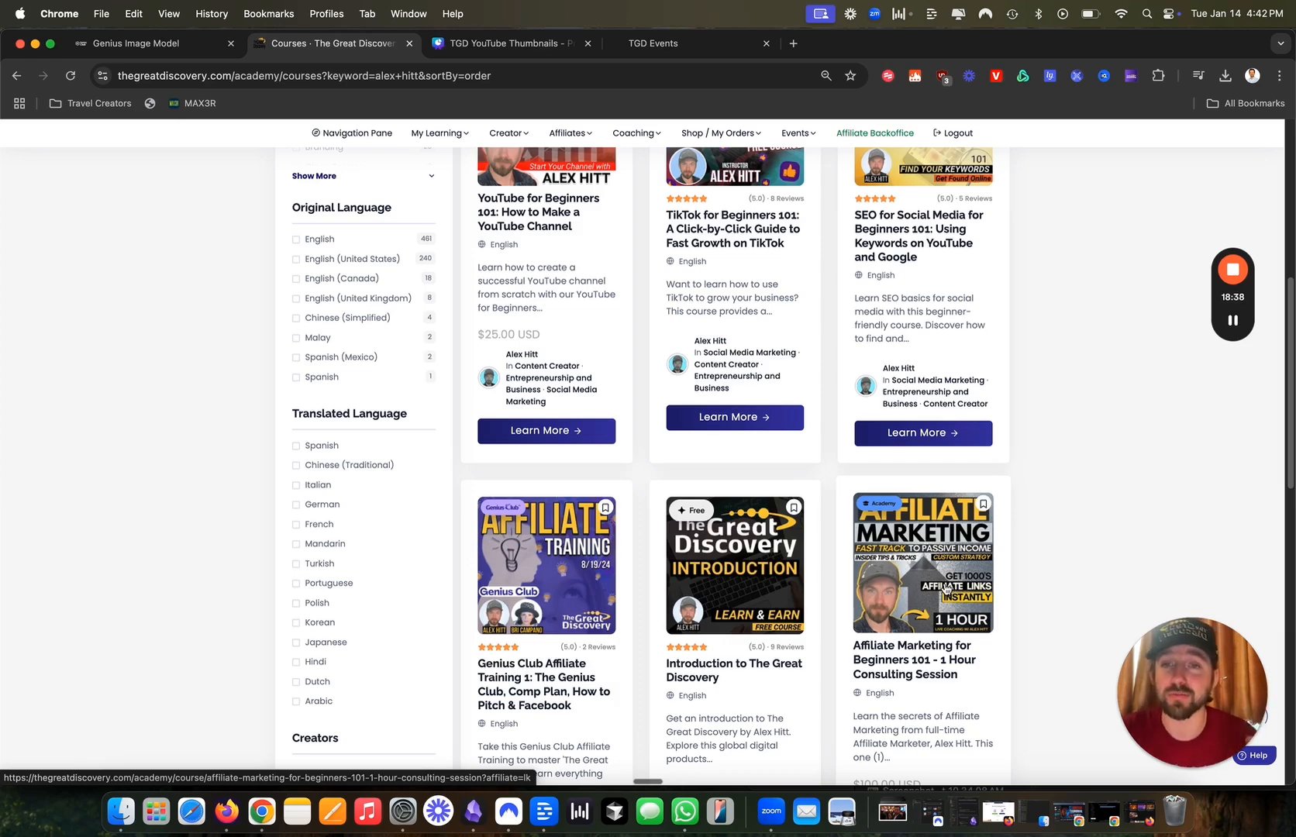
scroll(582, 411, up, 7)
click(108, 195)
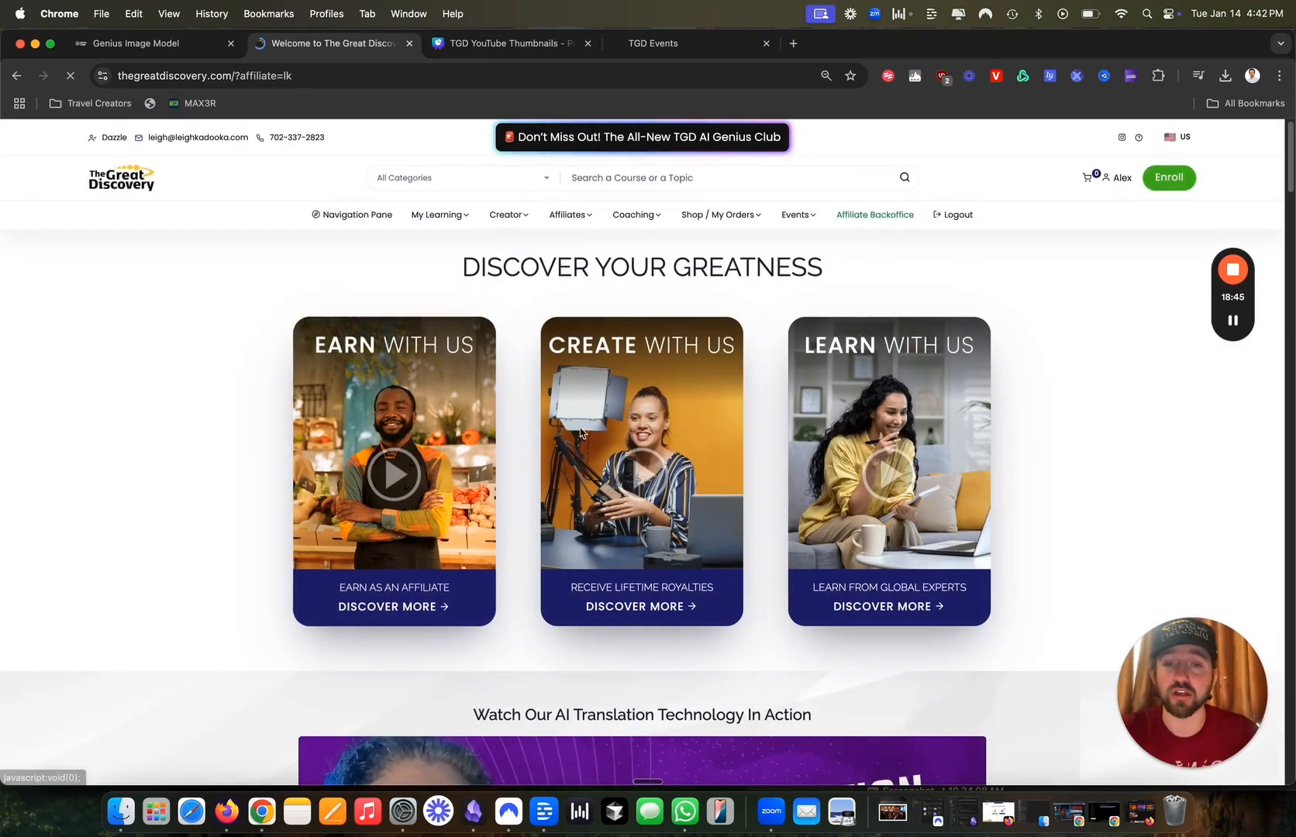
Visit the Affiliate Marketing channel, then return to The Great Discovery home page.
scroll(575, 414, down, 12)
scroll(564, 321, up, 1)
scroll(563, 321, up, 1)
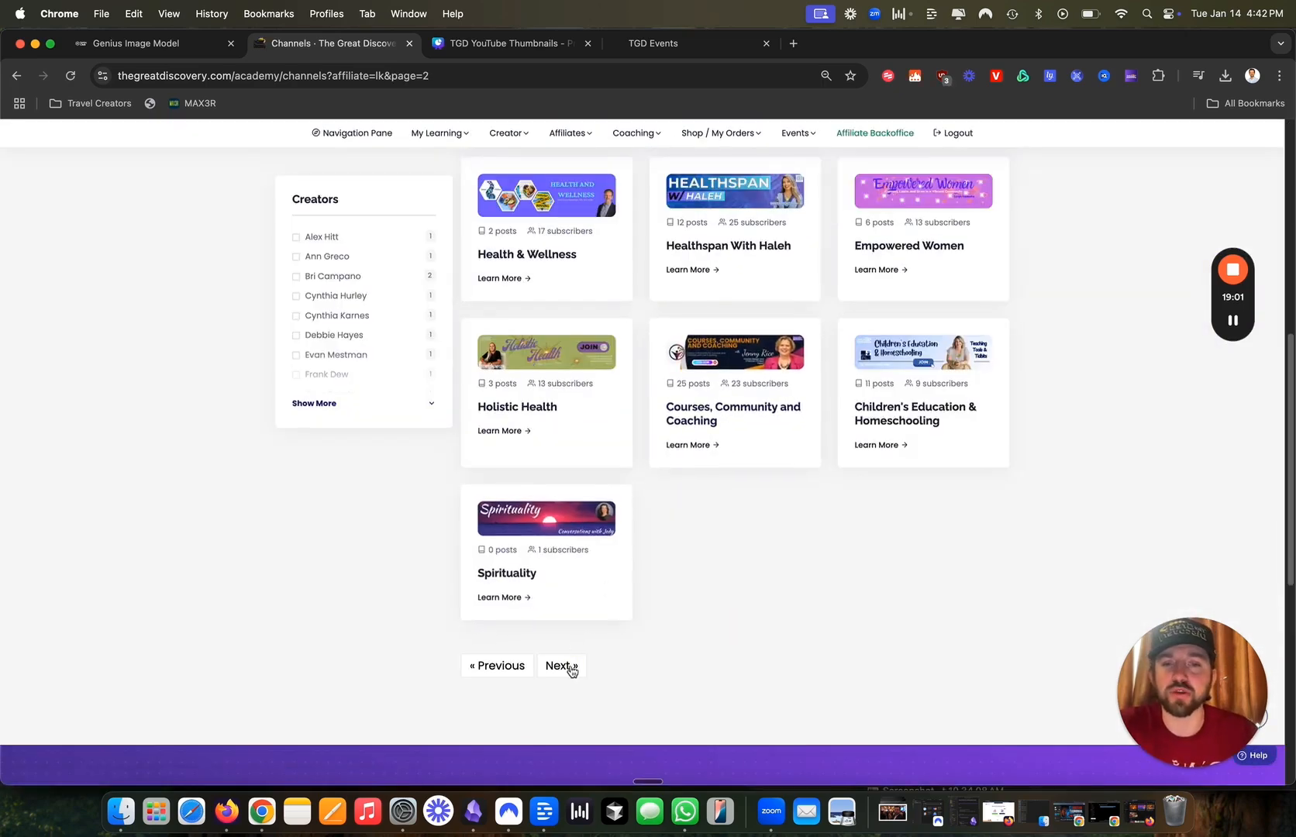
scroll(573, 668, down, 3)
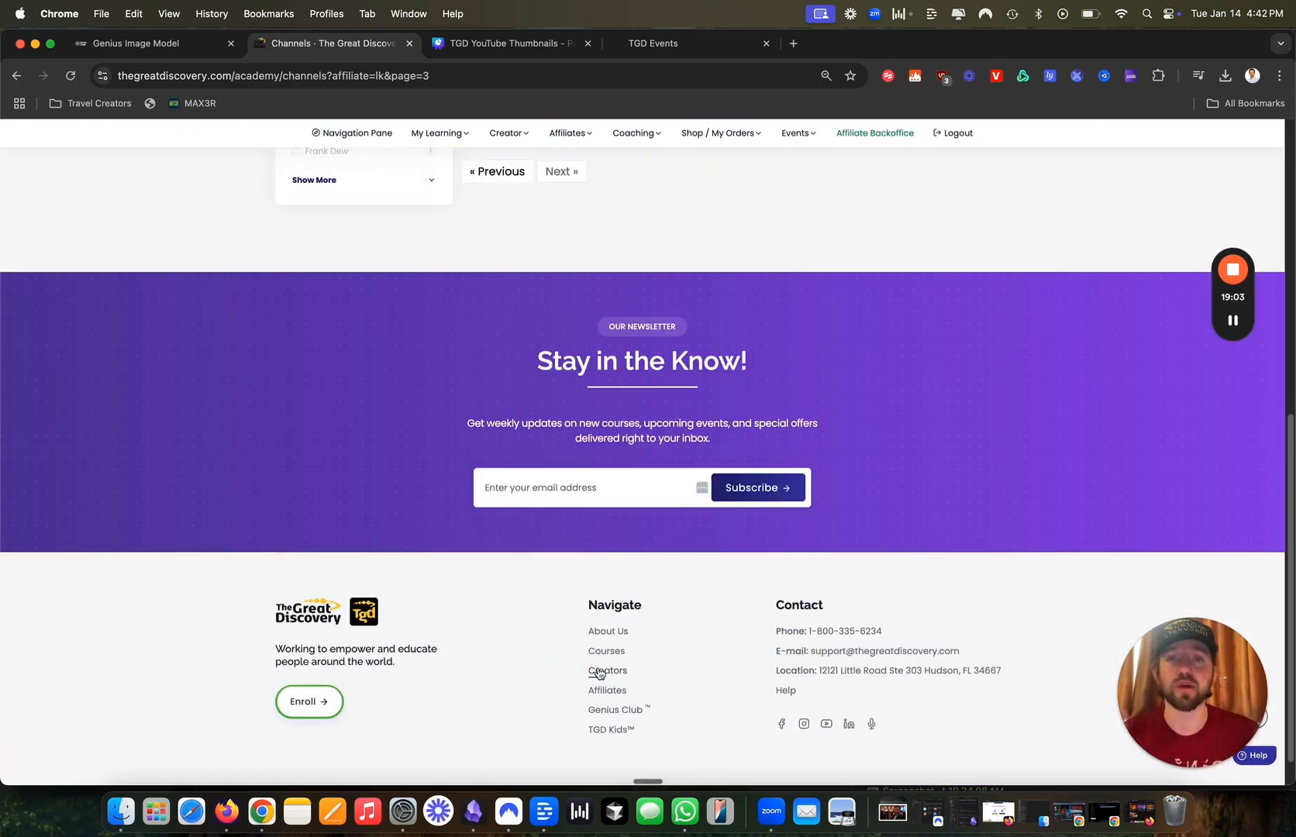
scroll(598, 673, up, 3)
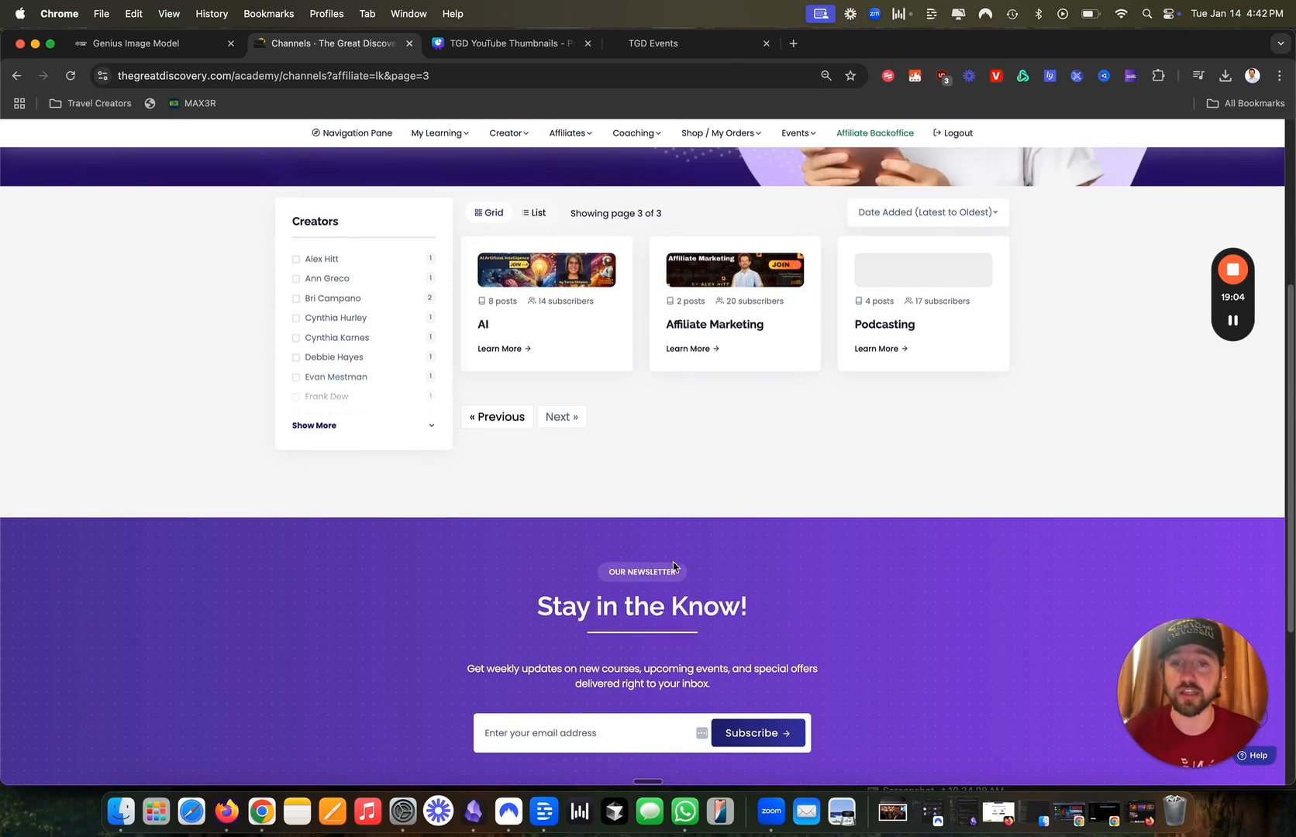
click(724, 289)
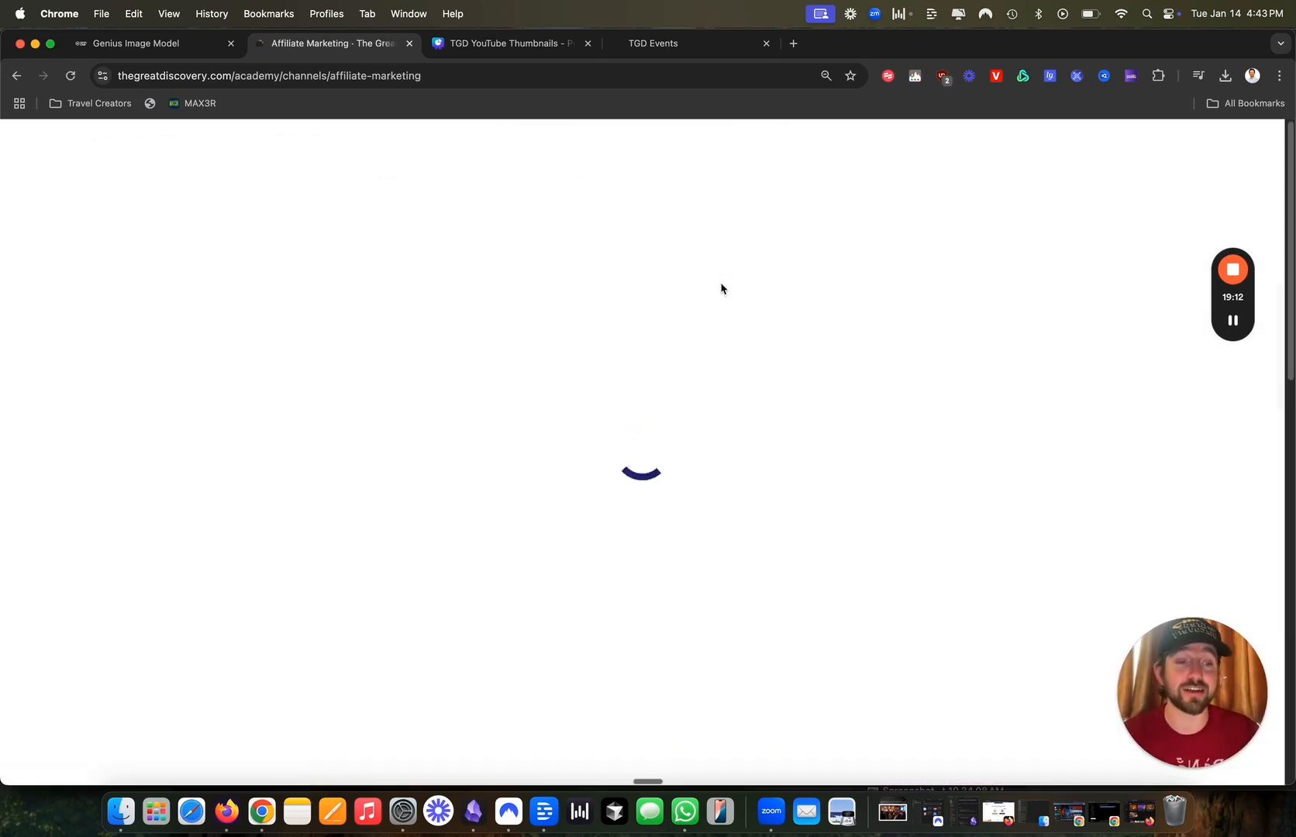
scroll(730, 455, down, 5)
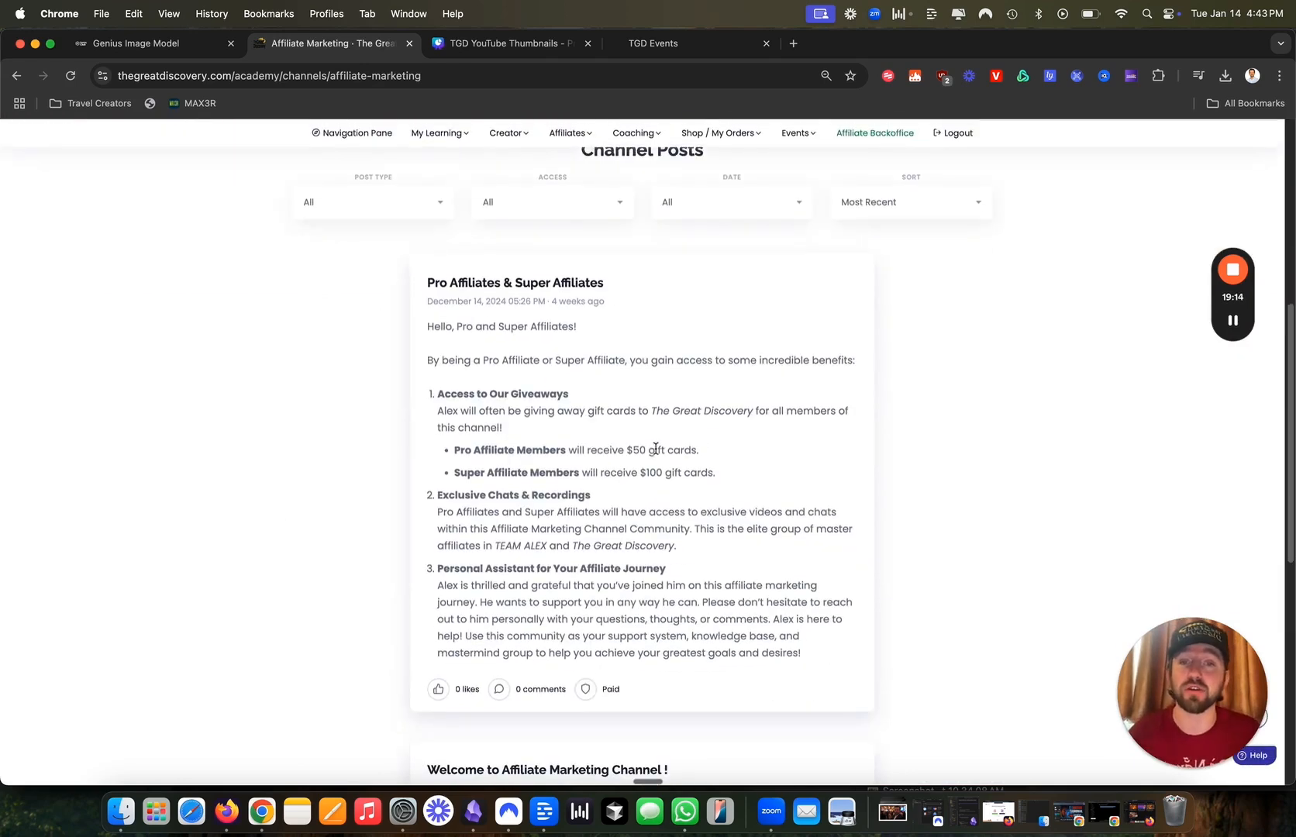
scroll(655, 449, up, 6)
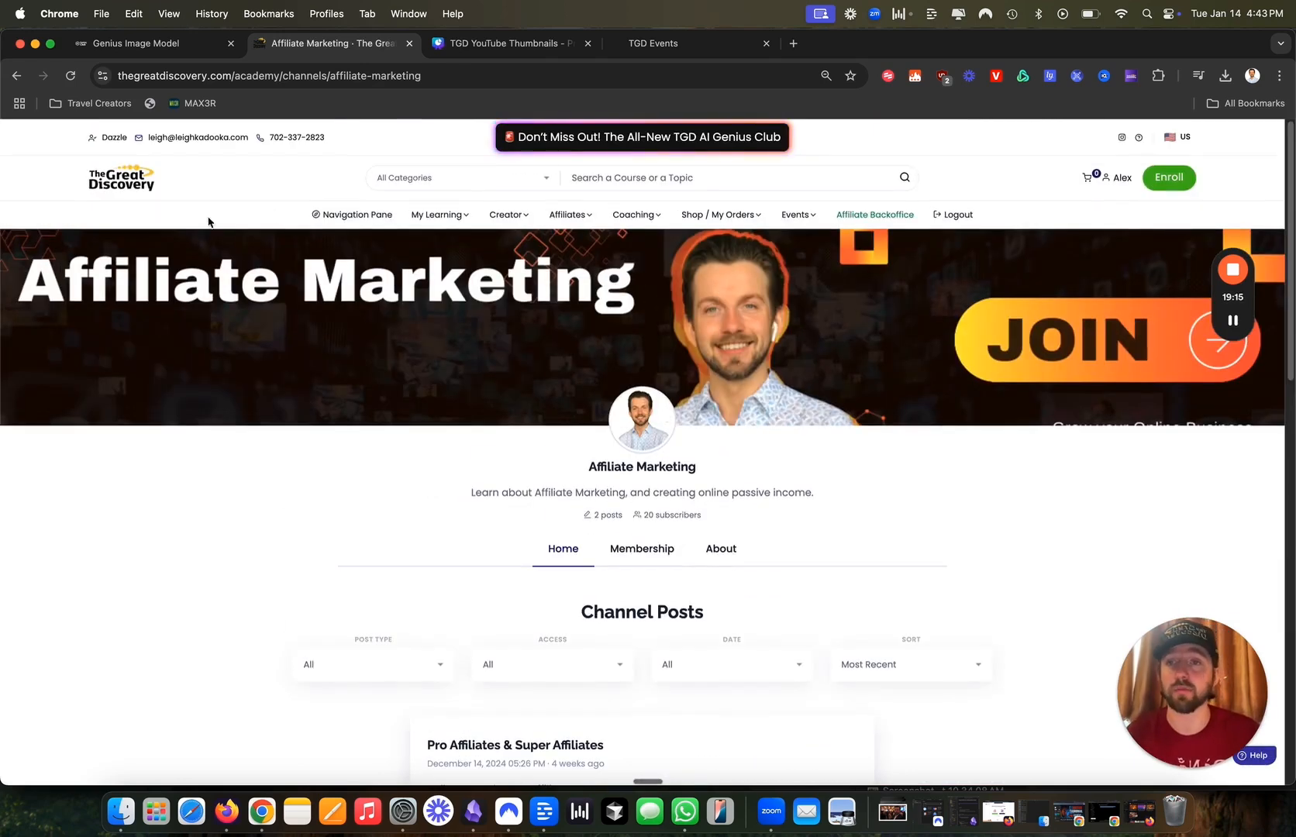
click(138, 186)
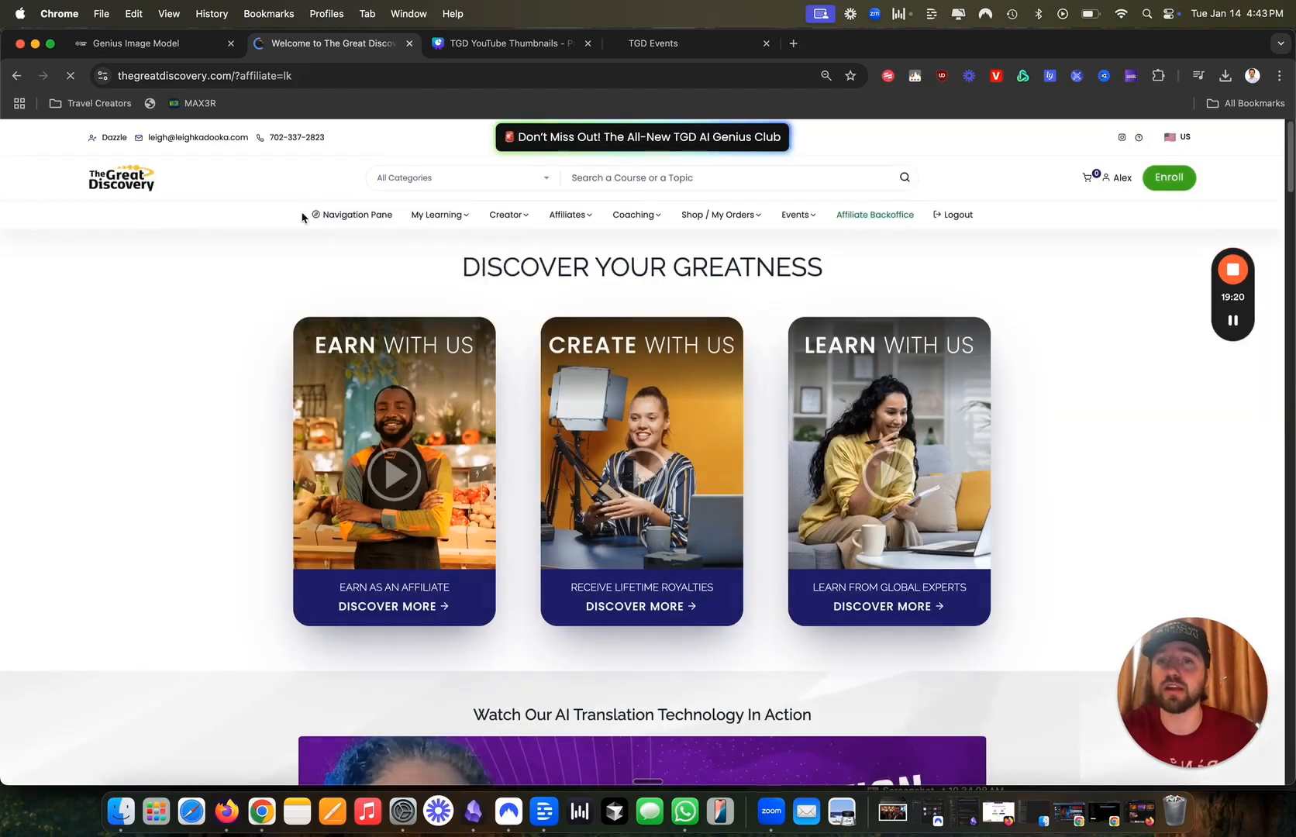
Go to My Learning > Learner's Dashboard and log in to the AI Dashboard.
mouse_move(468, 220)
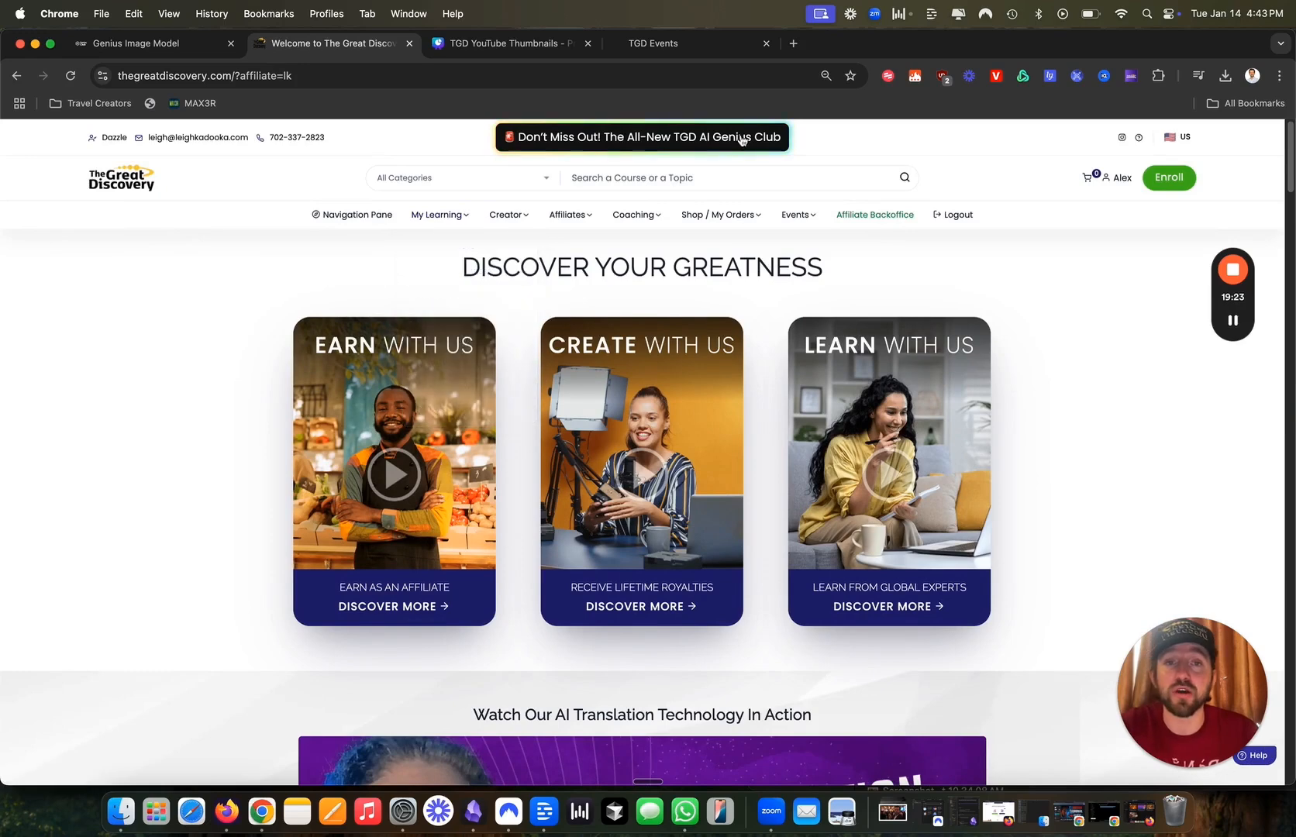
click(460, 293)
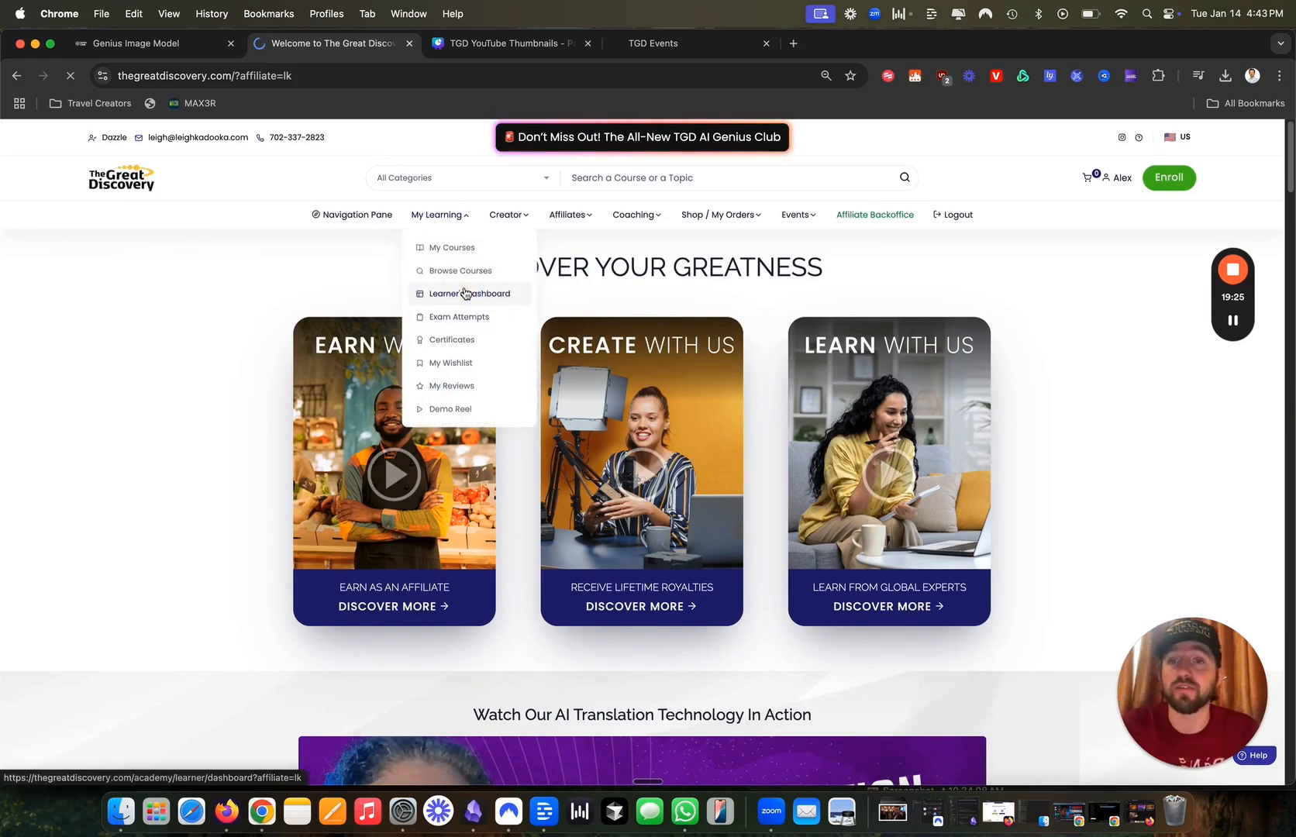
scroll(463, 298, down, 2)
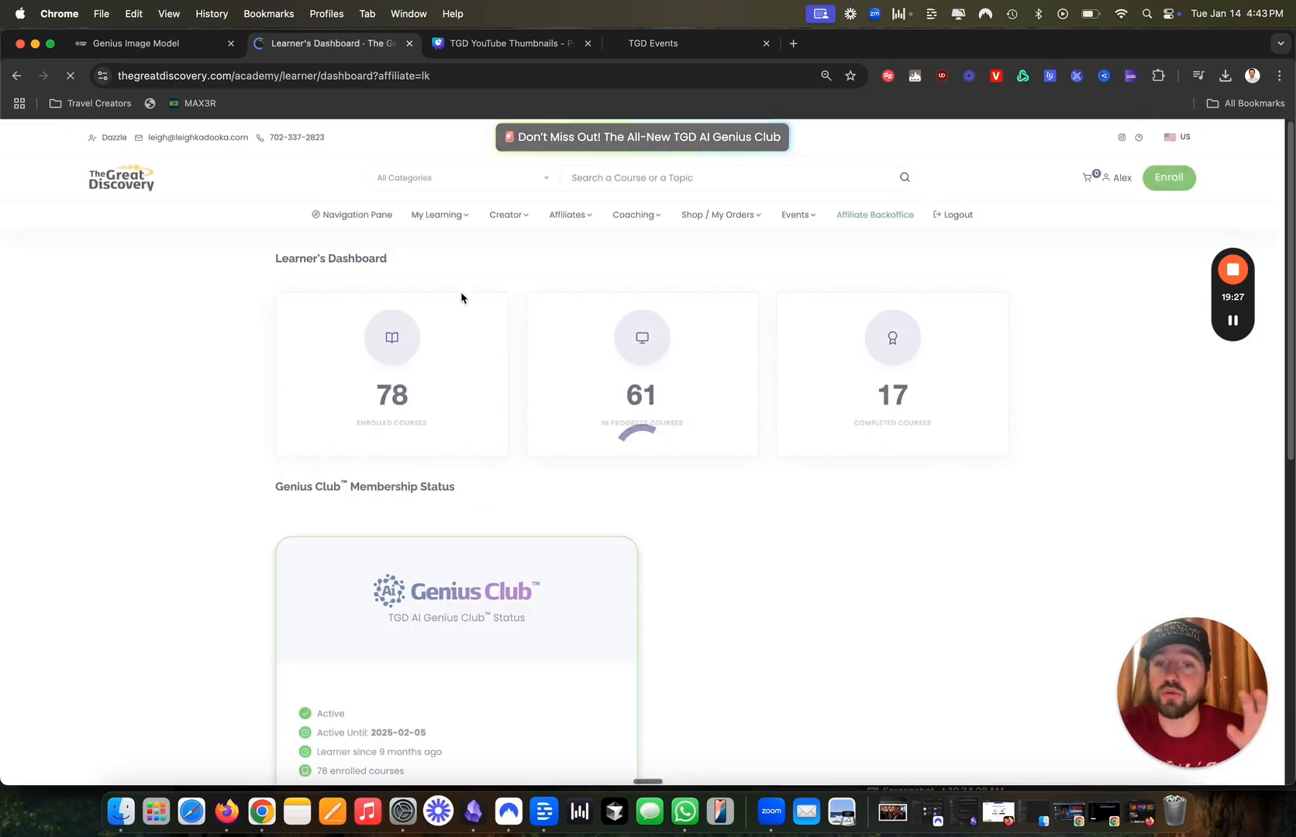
scroll(465, 310, down, 3)
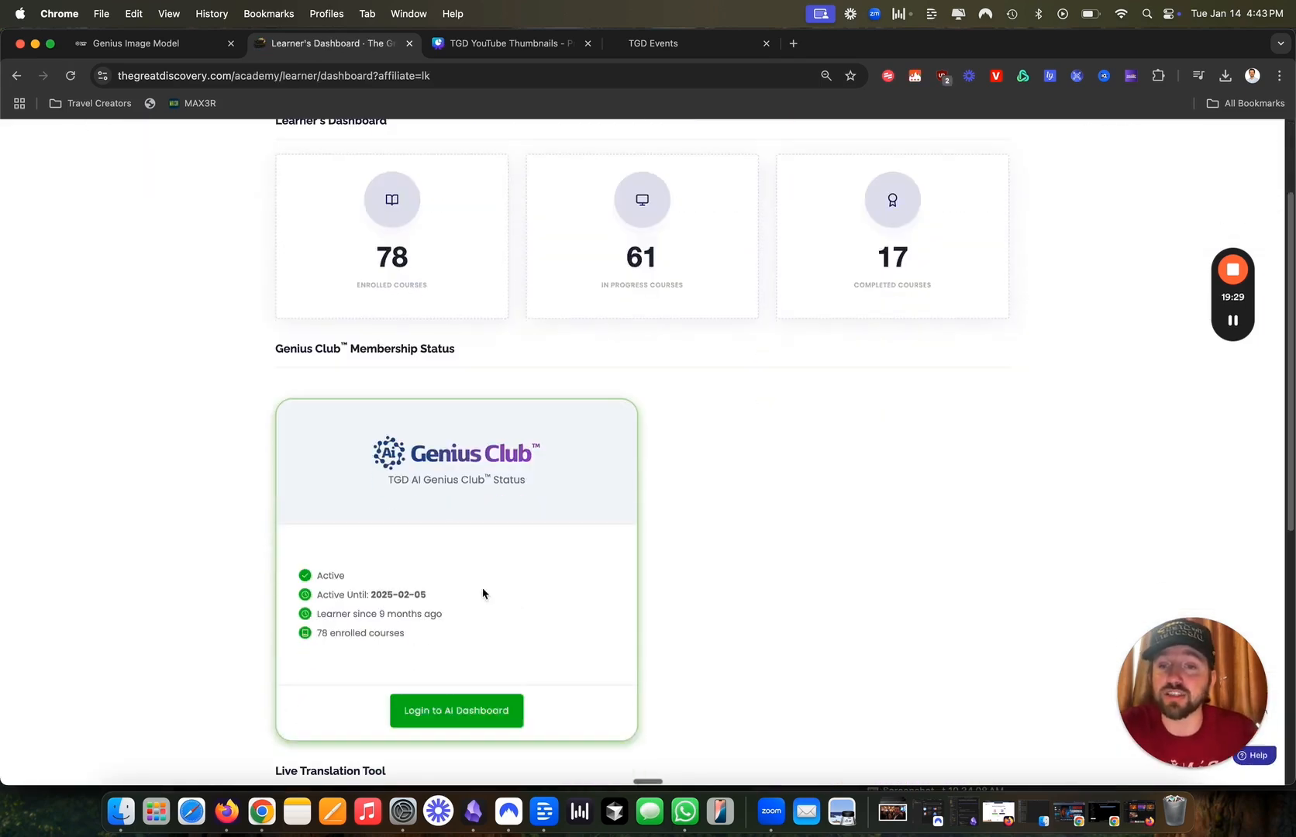
click(465, 711)
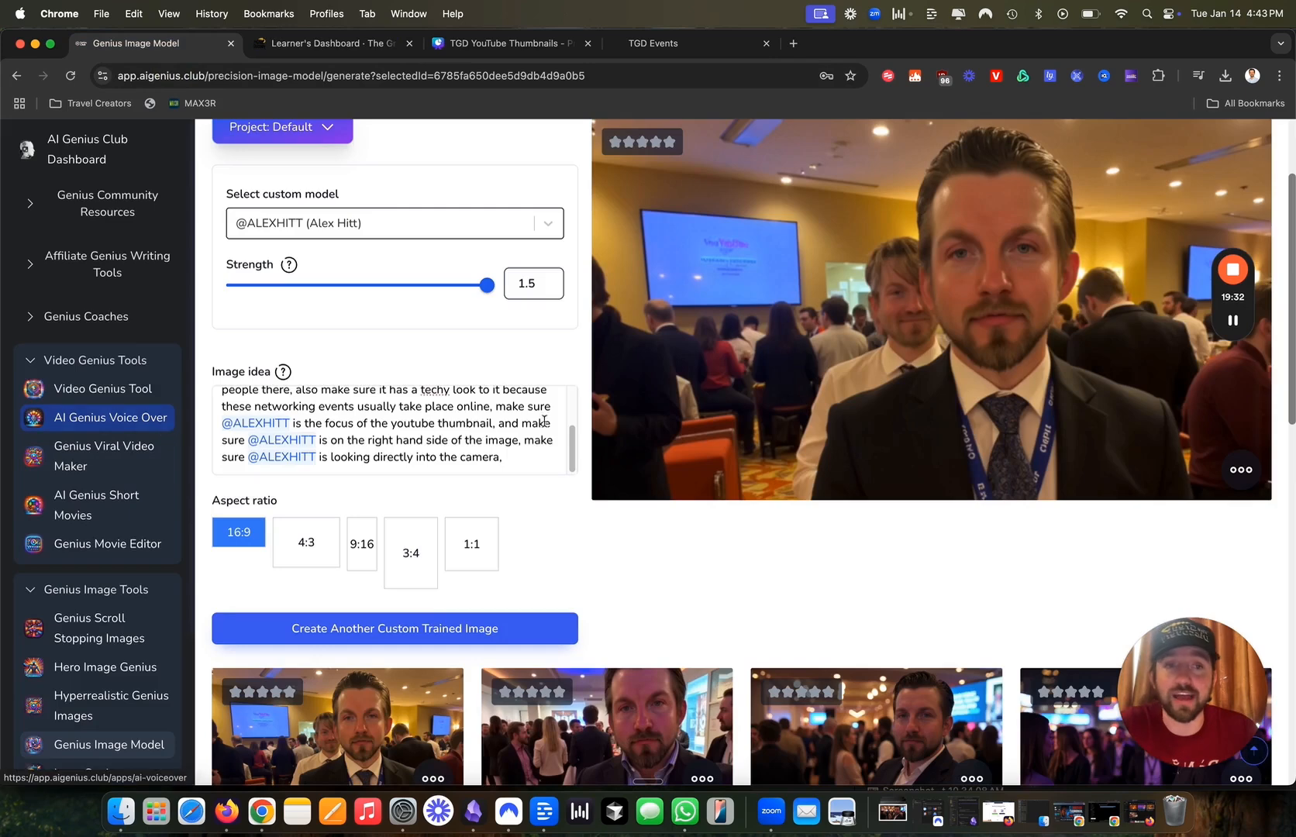
Wait for generation to finish, then scroll up to view the new crowded-event photo.
scroll(116, 422, up, 3)
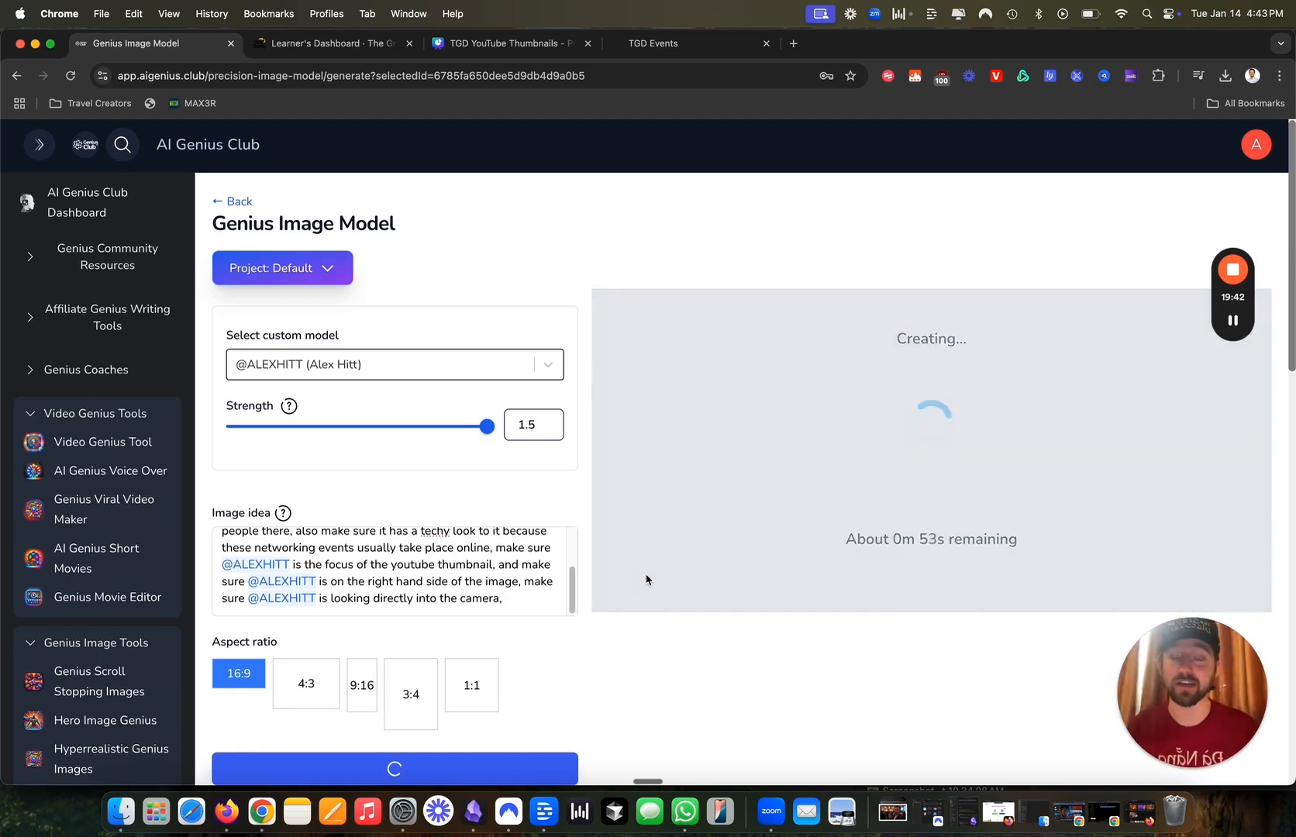
scroll(662, 675, down, 5)
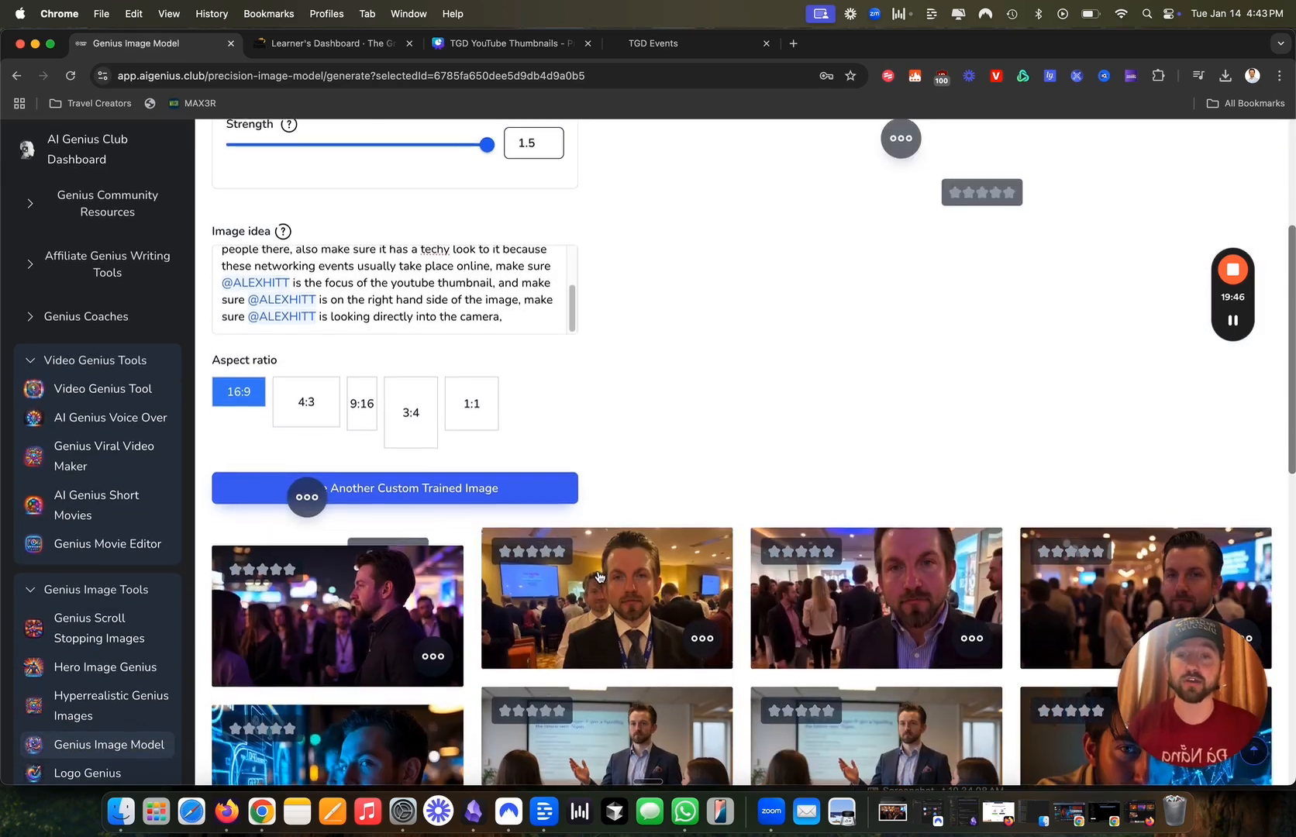
scroll(648, 614, up, 5)
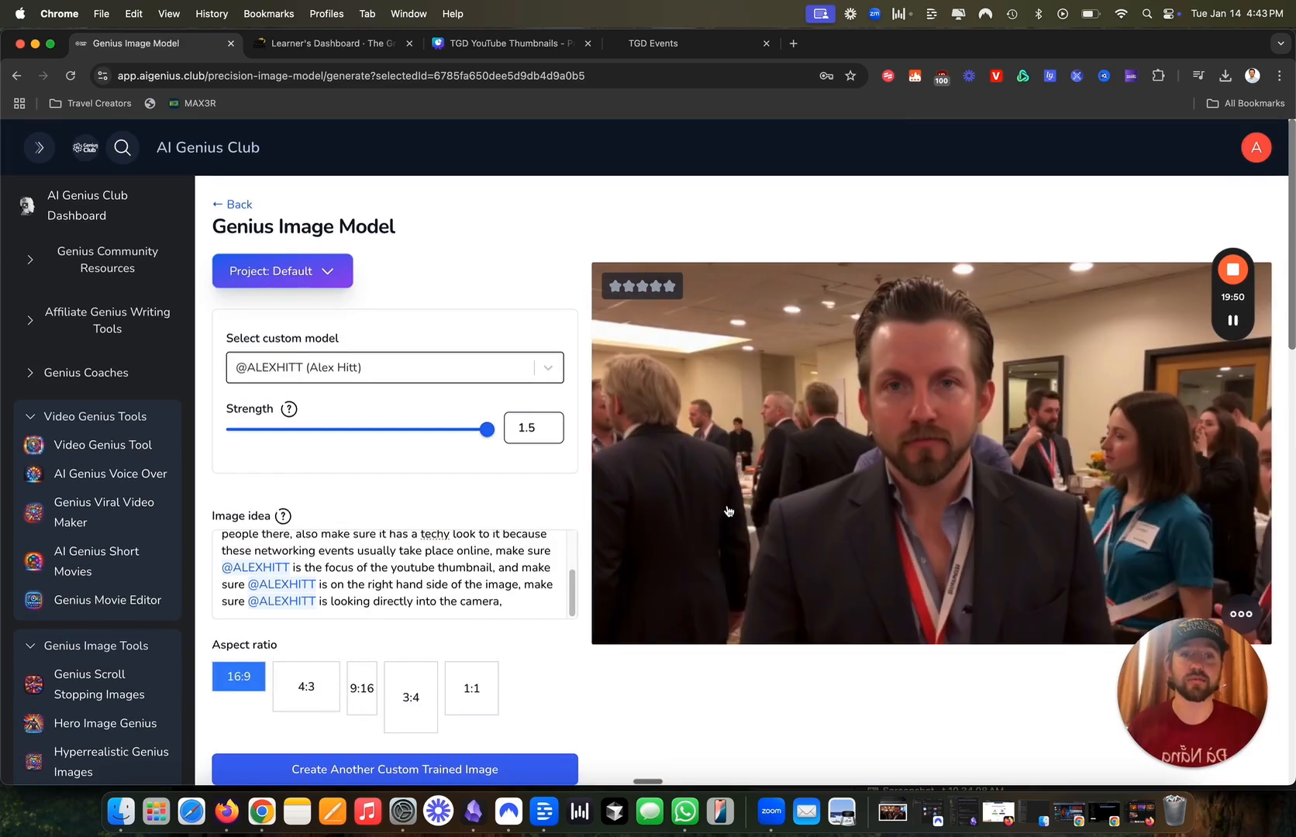
Append a short phrase about the man to the image idea and wait for the neon-lit crowd photo.
click(565, 581)
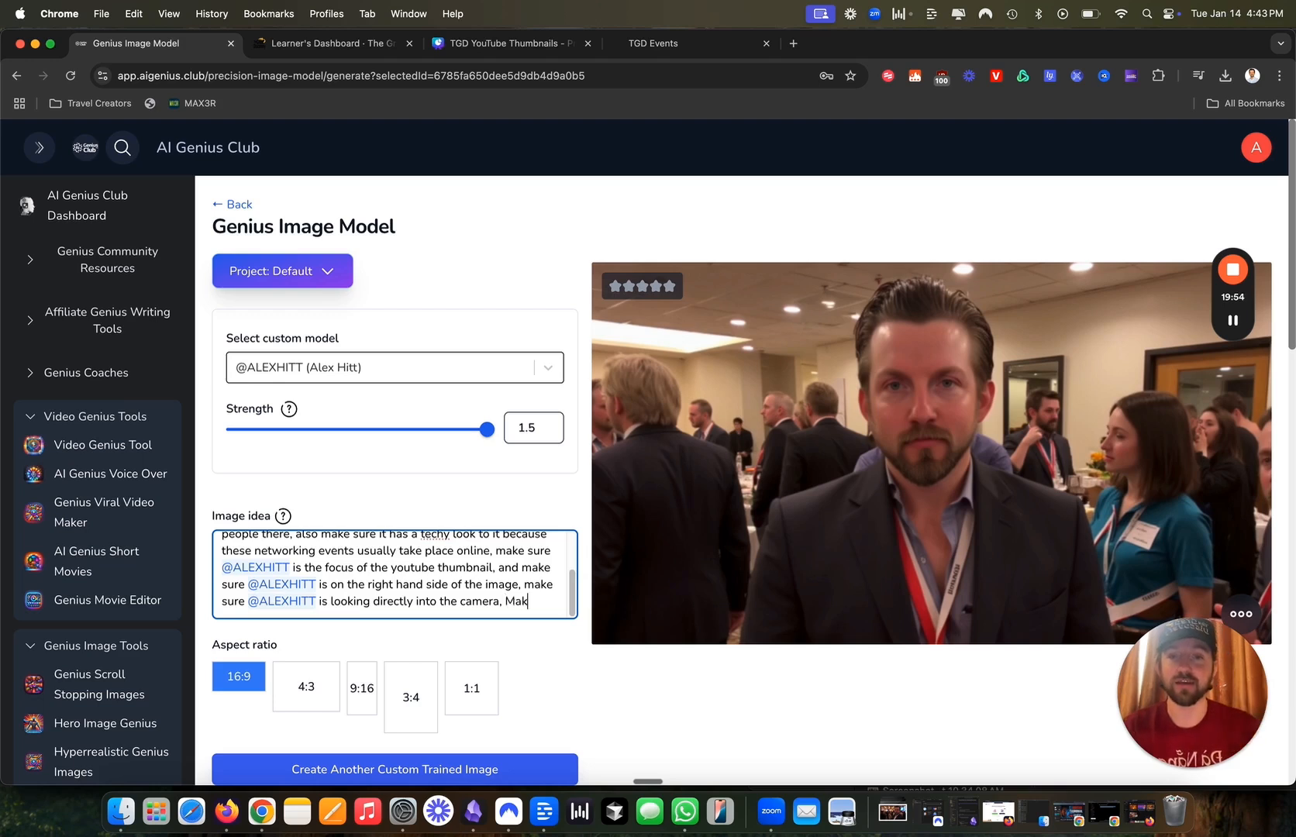
text(re @ale)
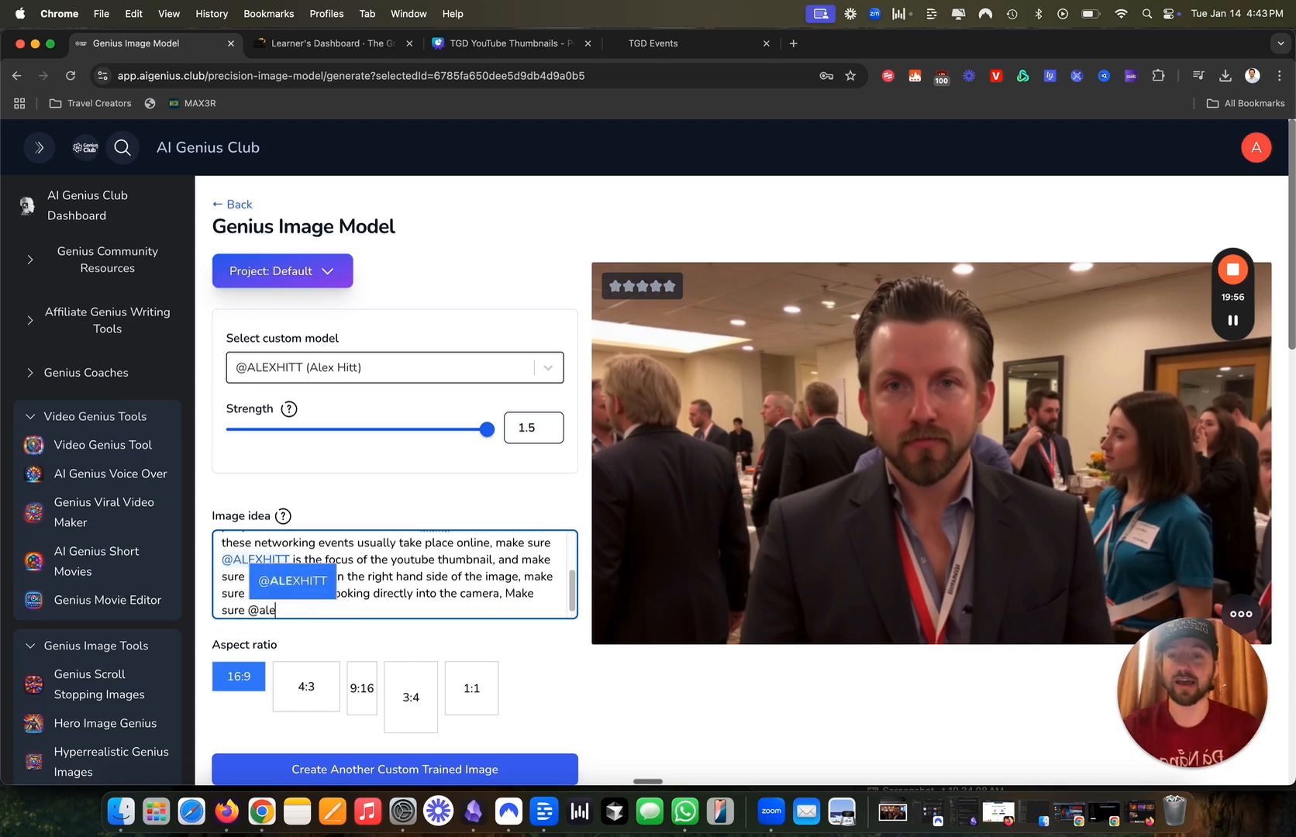
text(x is happy and vibrant)
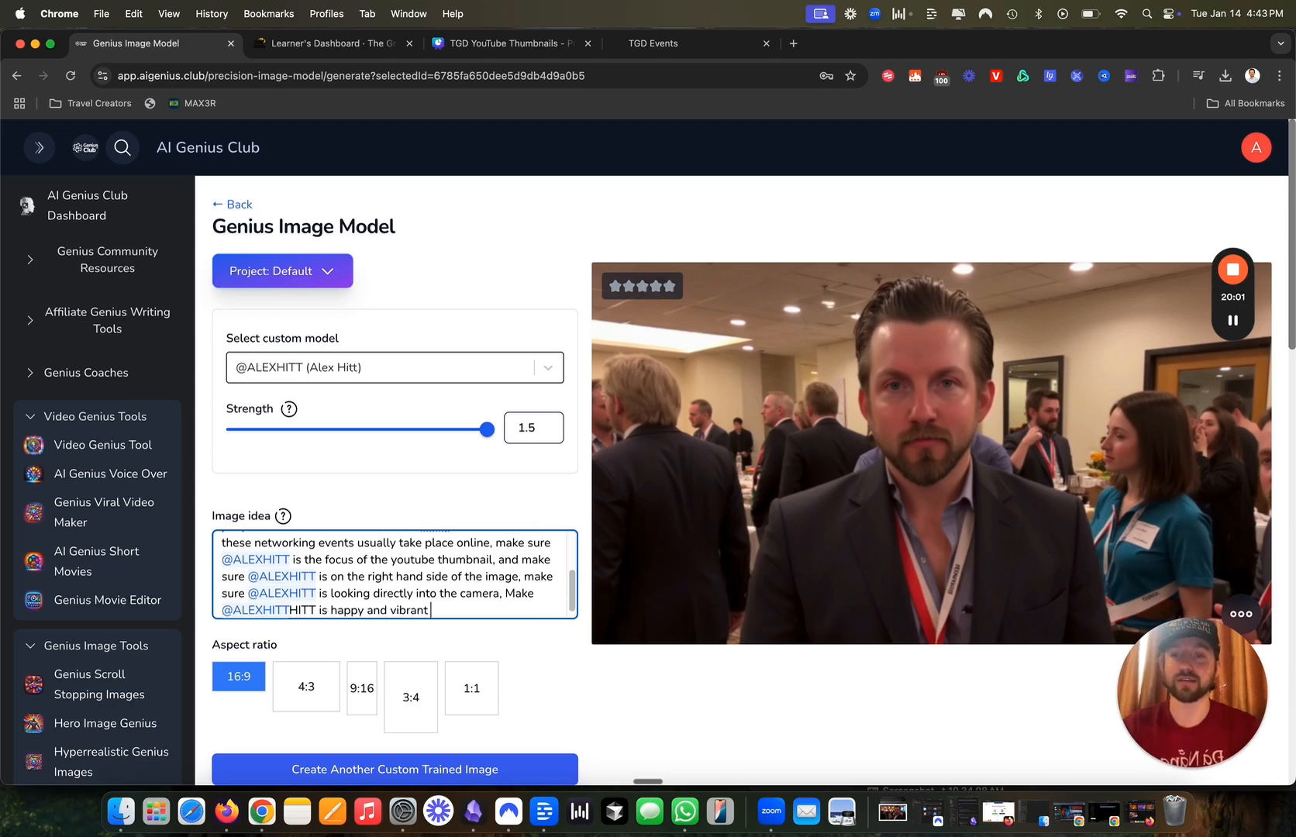
scroll(493, 652, down, 10)
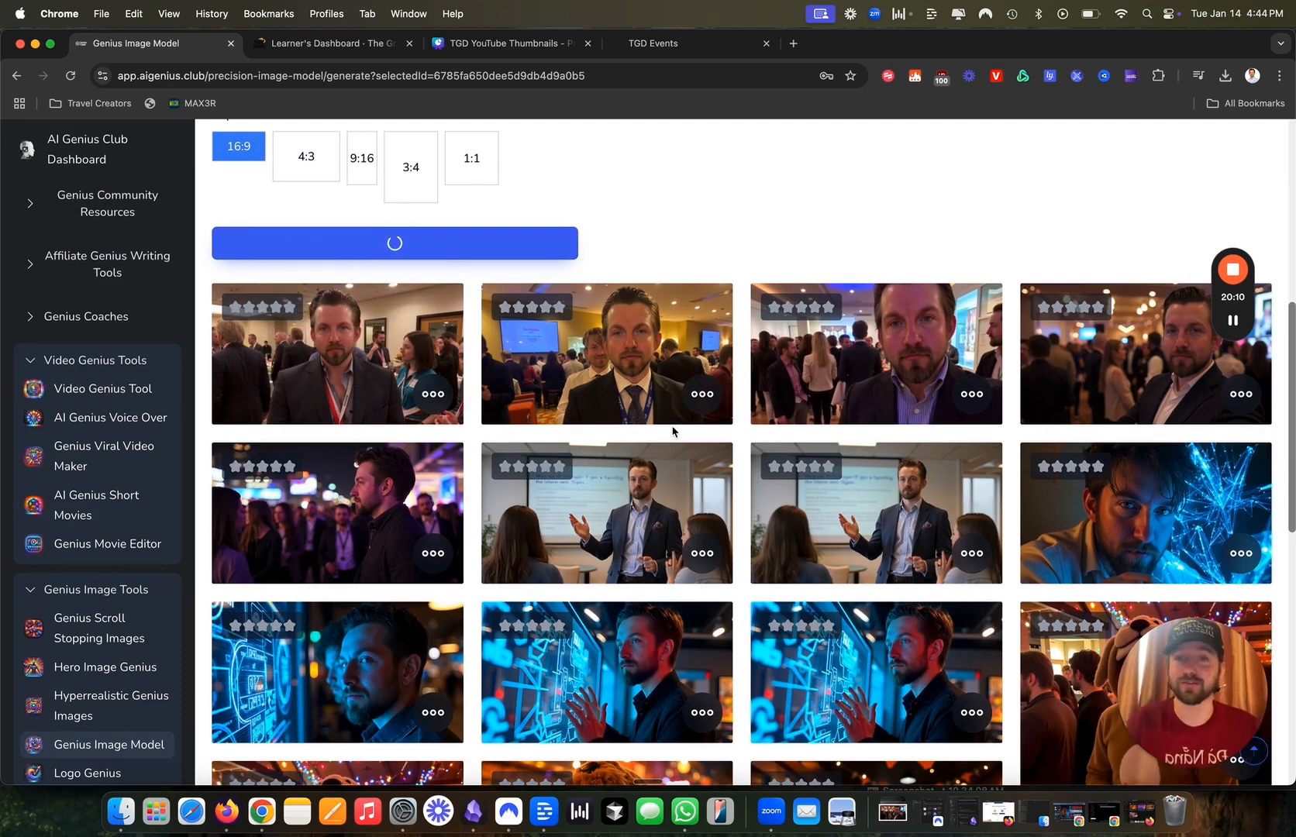
scroll(672, 432, up, 2)
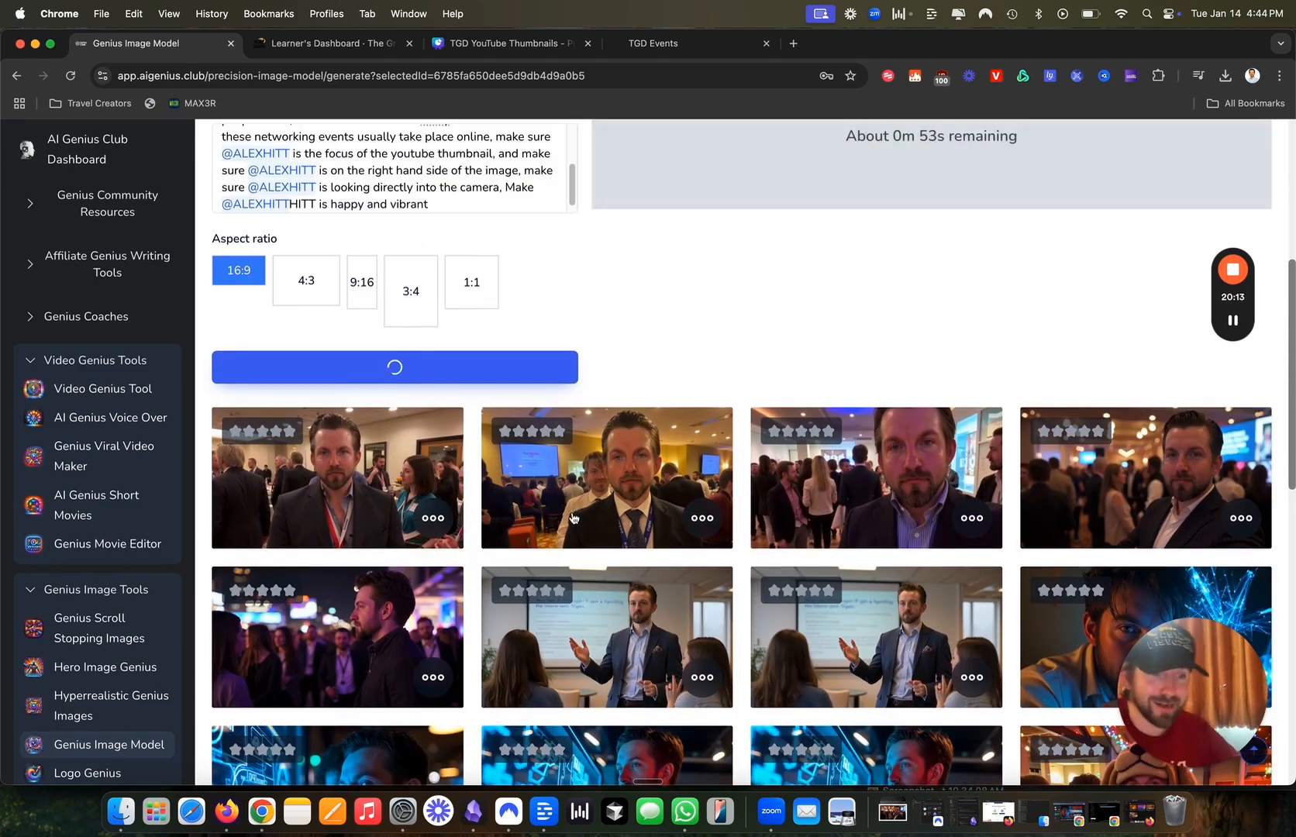
scroll(660, 320, up, 5)
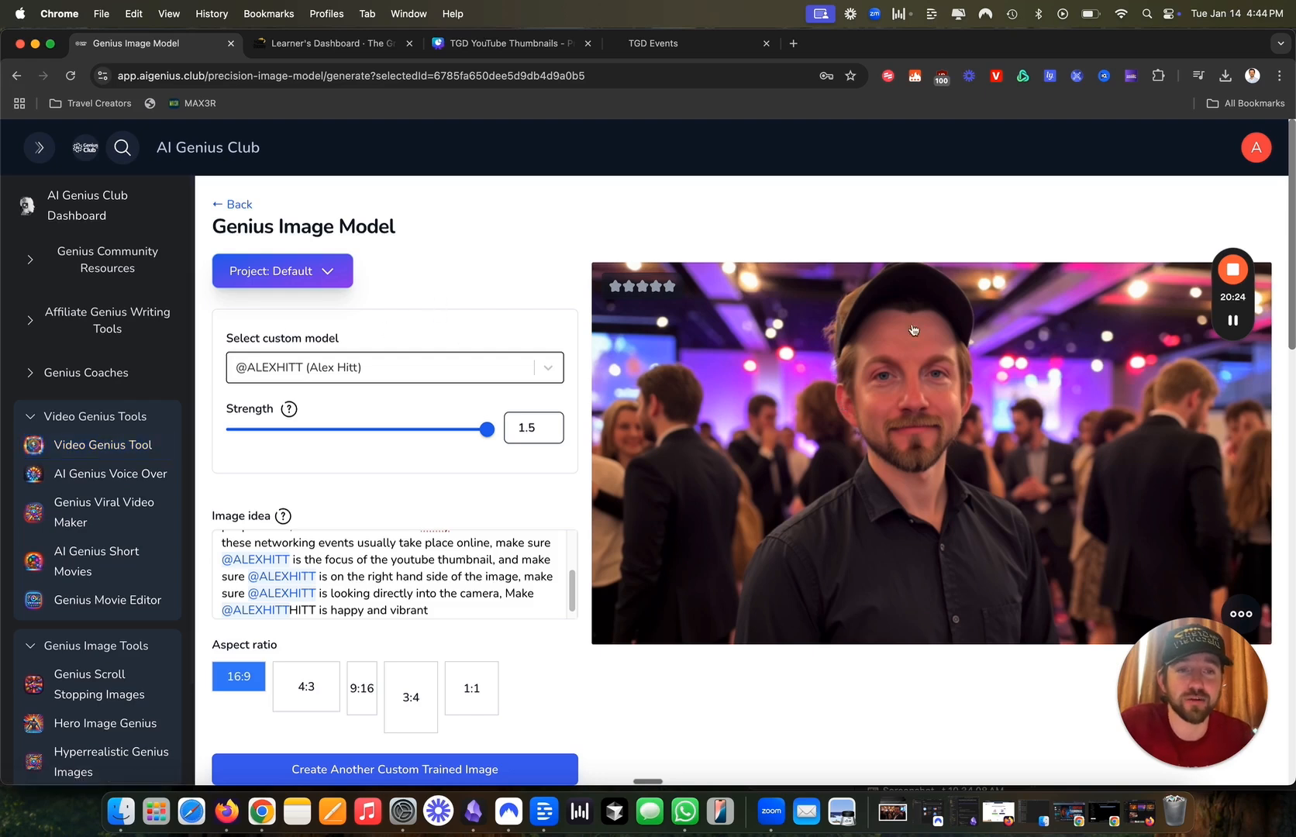
click(483, 616)
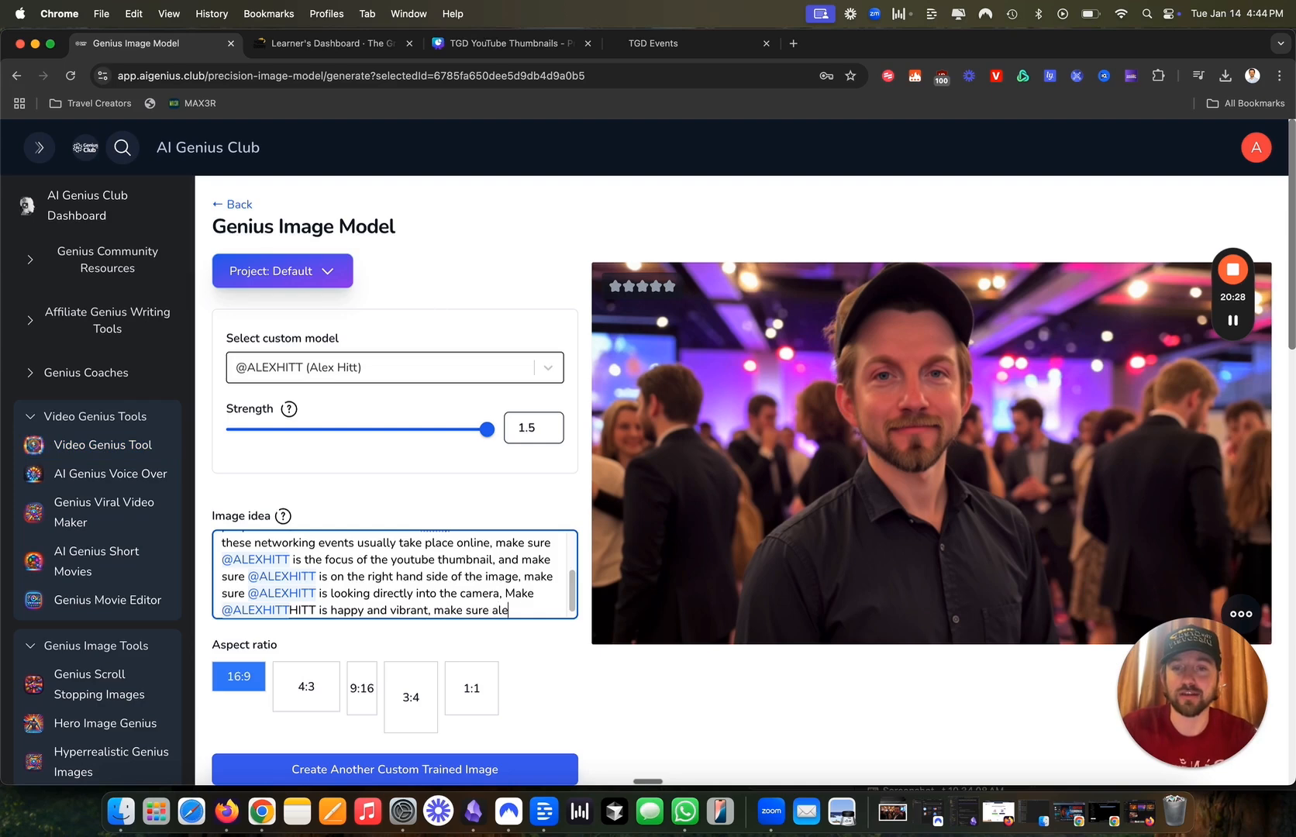
Extend the image idea to say he wasn't wearing a hat, then generate the hatless portrait.
text('t wanas)
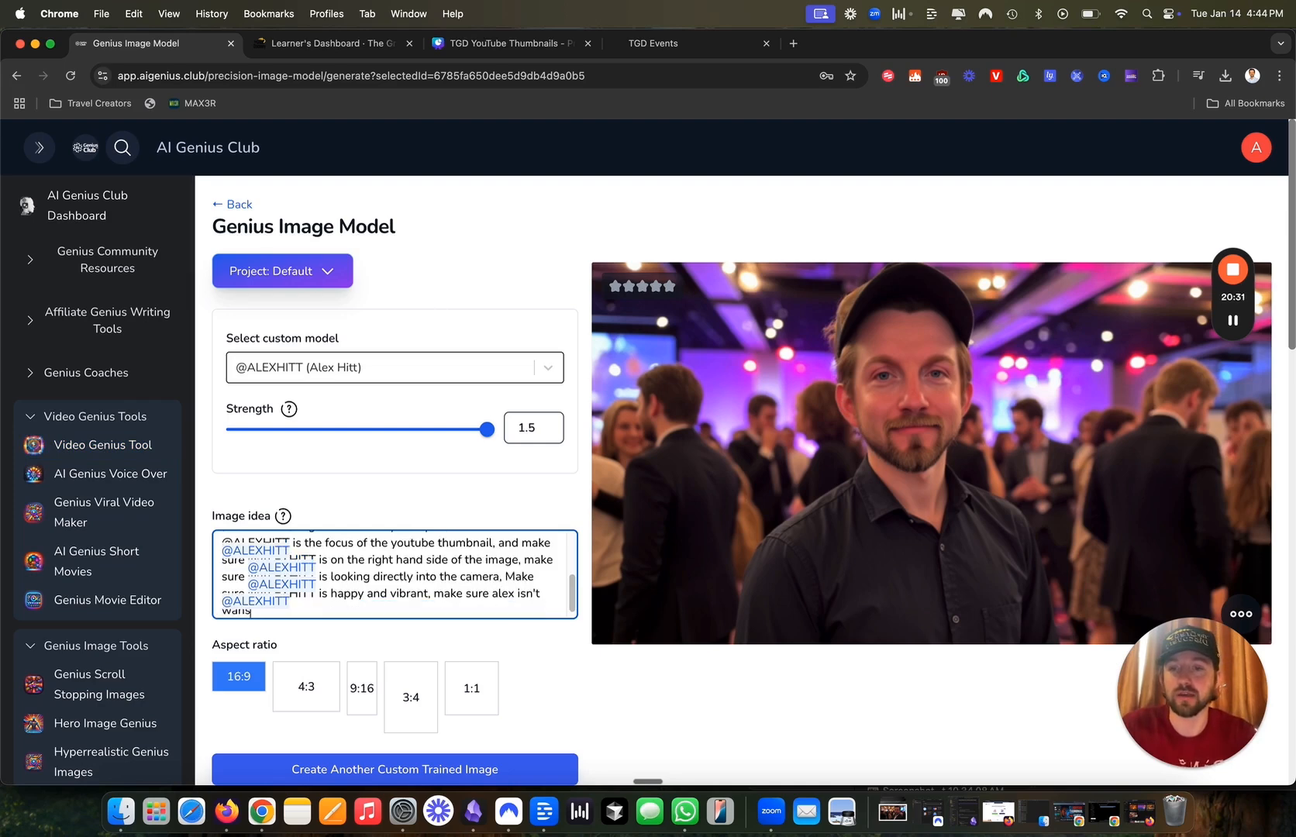
text(nt wearing a hat either. with nice slicked back hair)
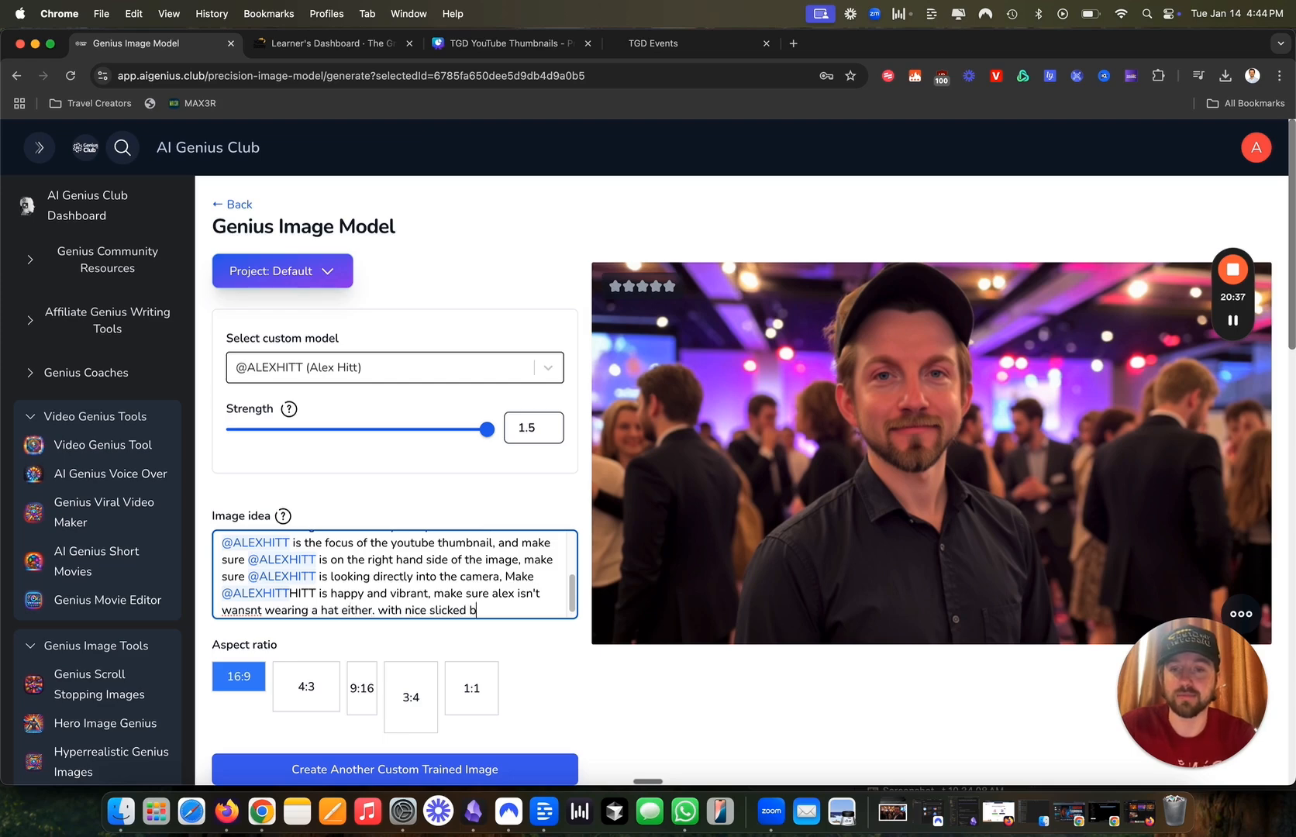
click(434, 767)
scroll(496, 512, down, 5)
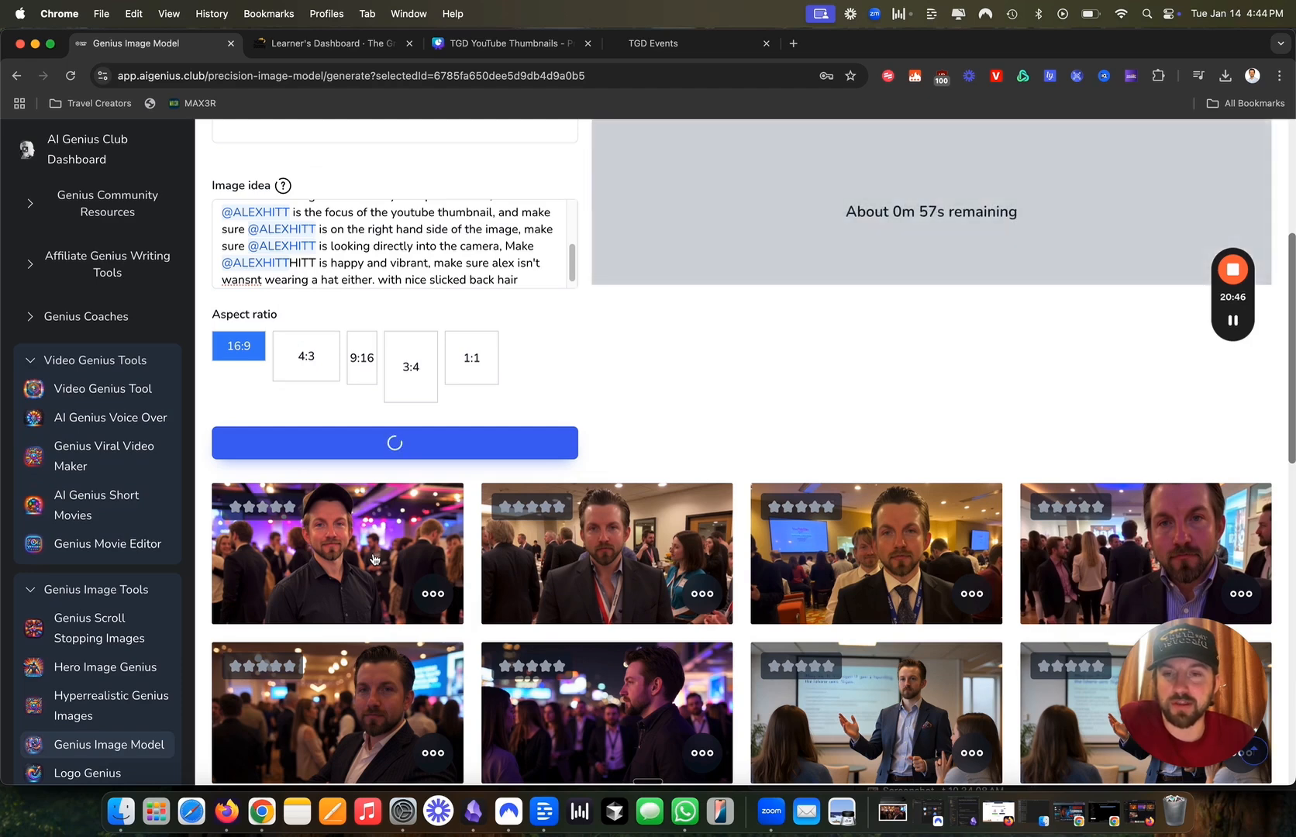
scroll(373, 558, up, 5)
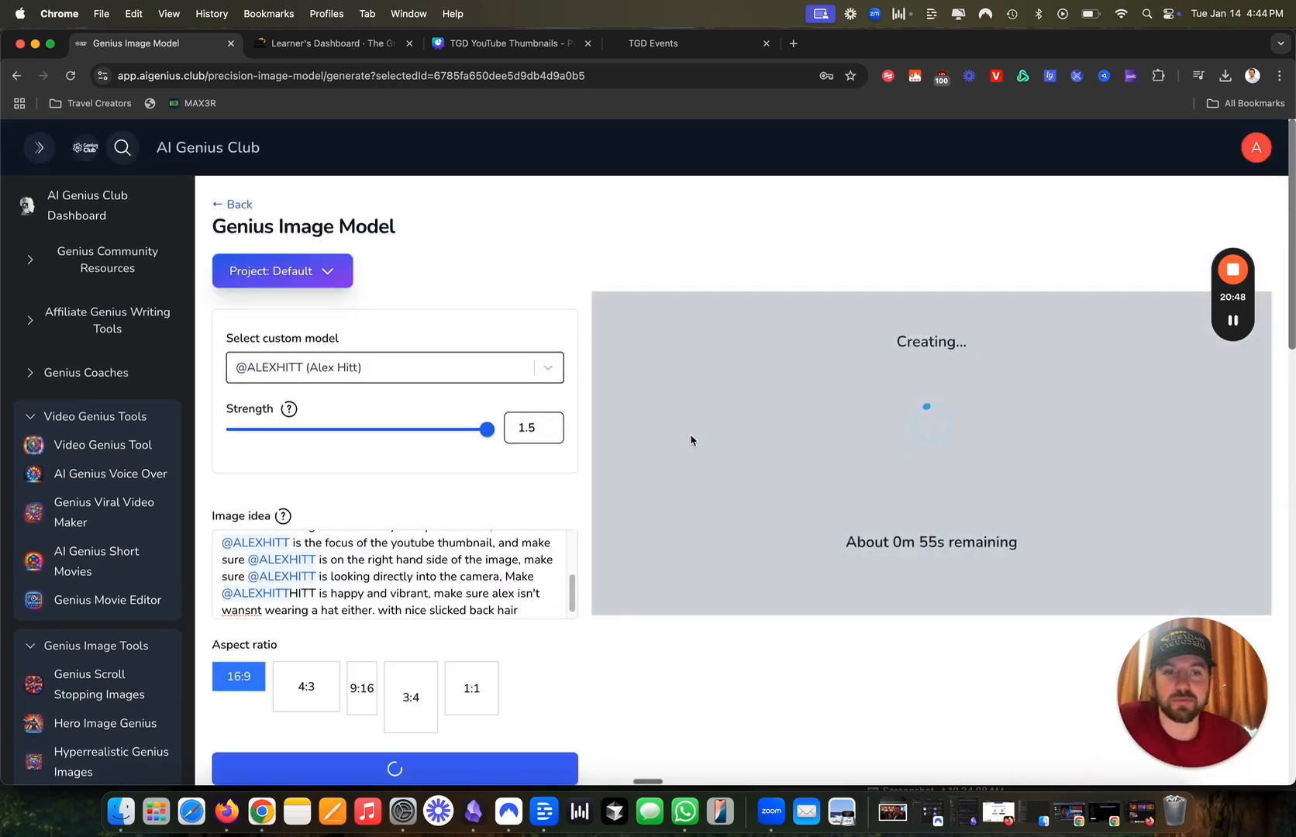
mouse_move(288, 410)
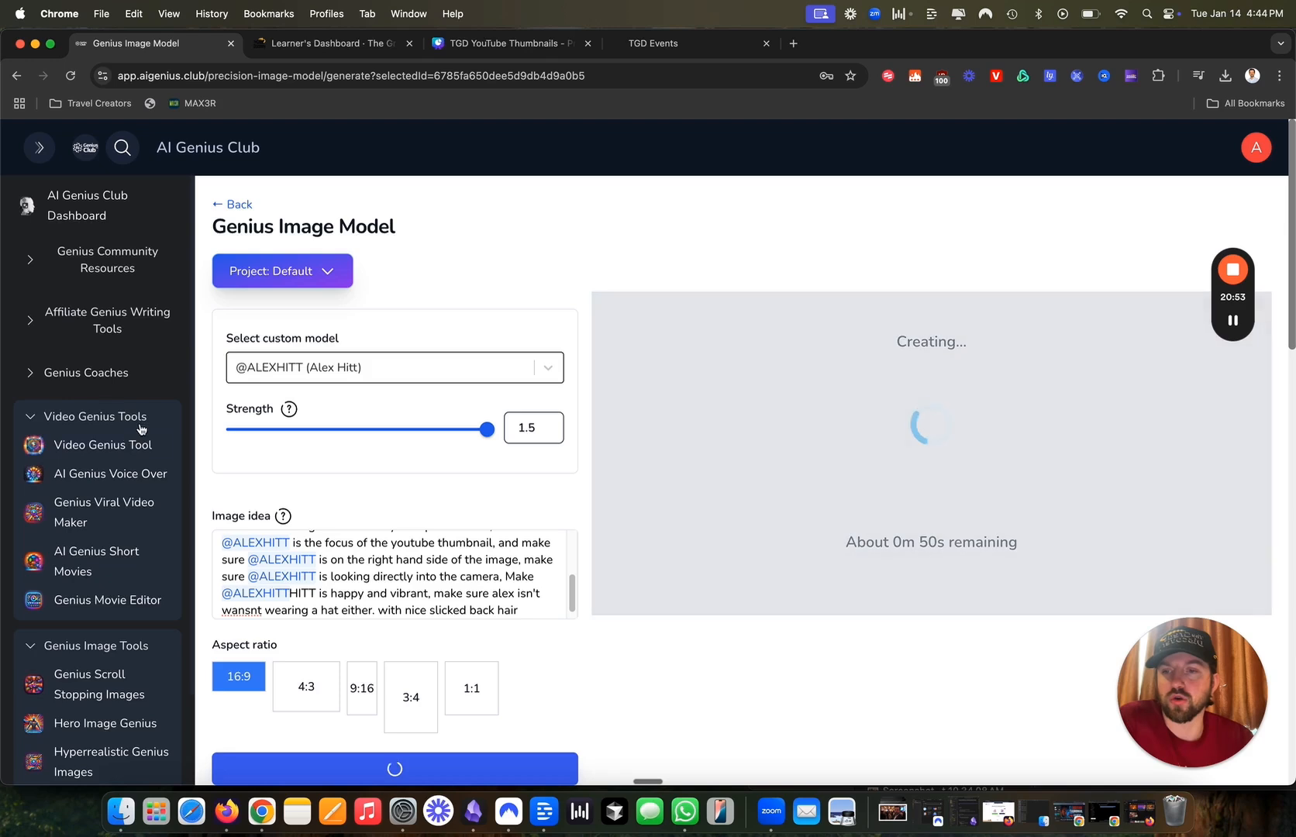
Generate another custom-trained image from the same no-hat, slicked-back-hair prompt.
scroll(97, 449, down, 3)
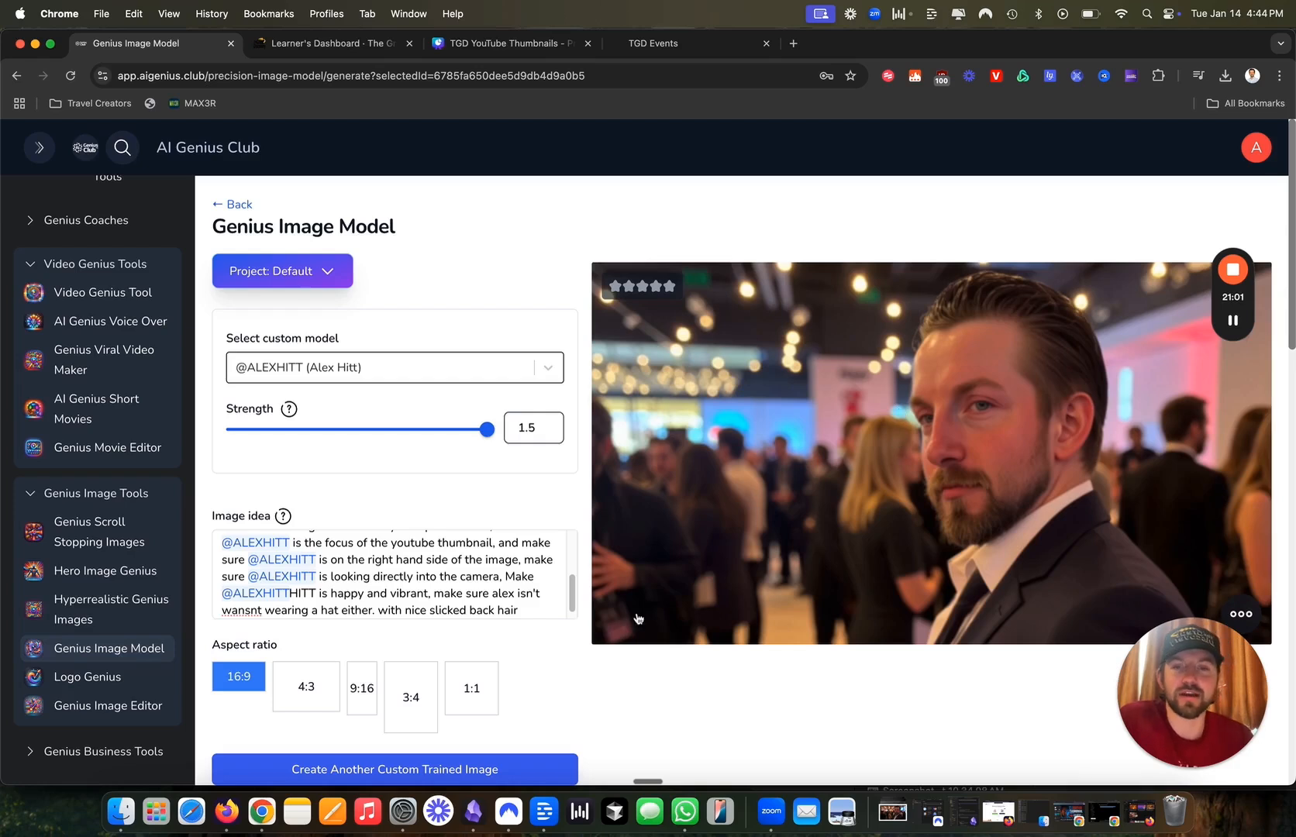
scroll(527, 598, down, 1)
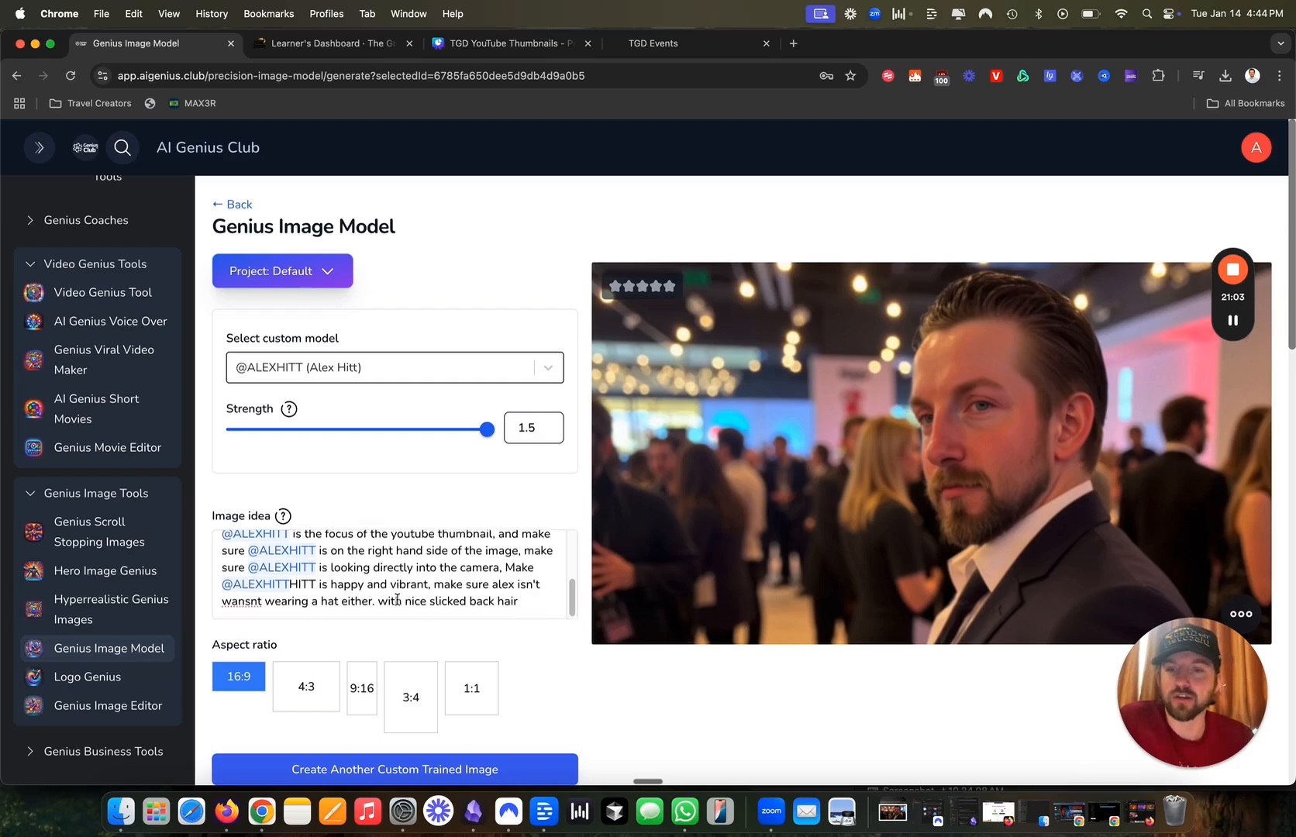
scroll(465, 632, down, 4)
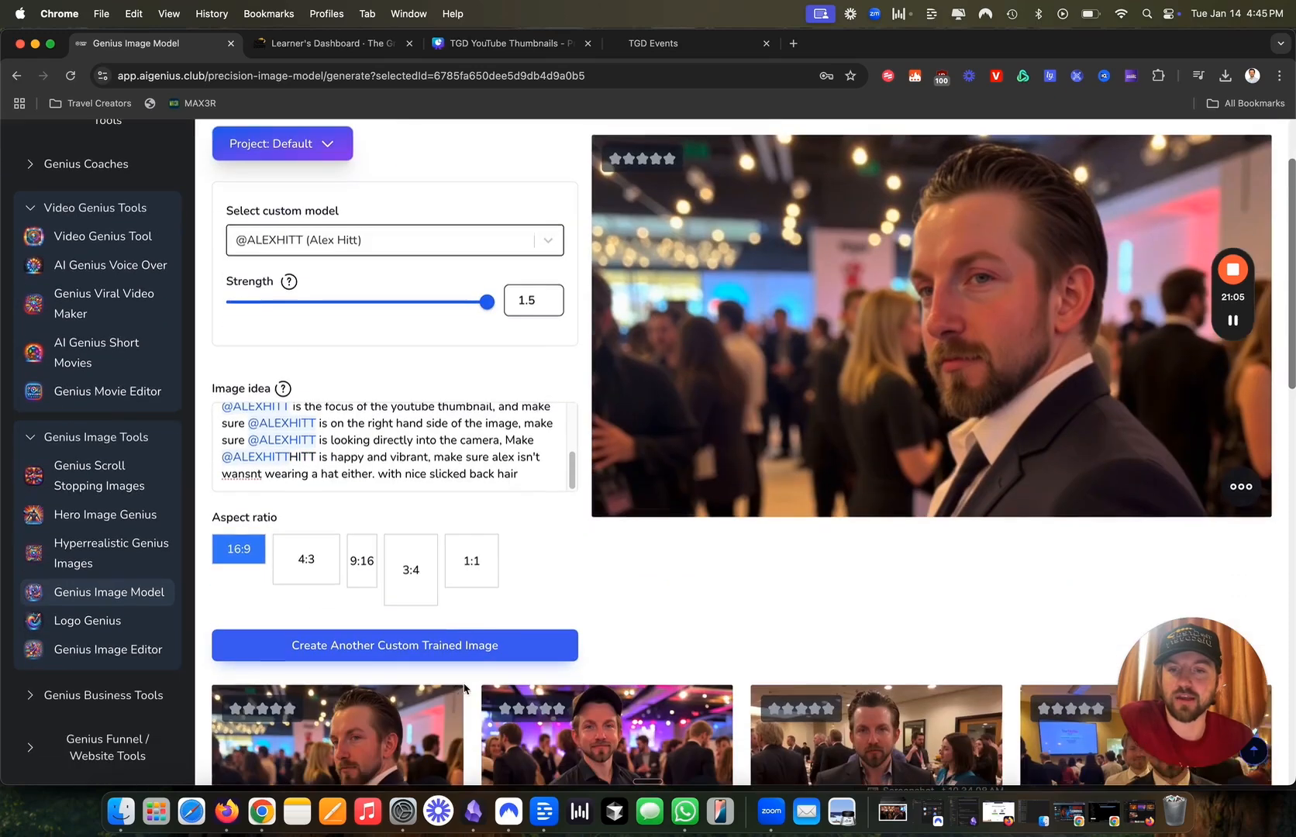
click(428, 636)
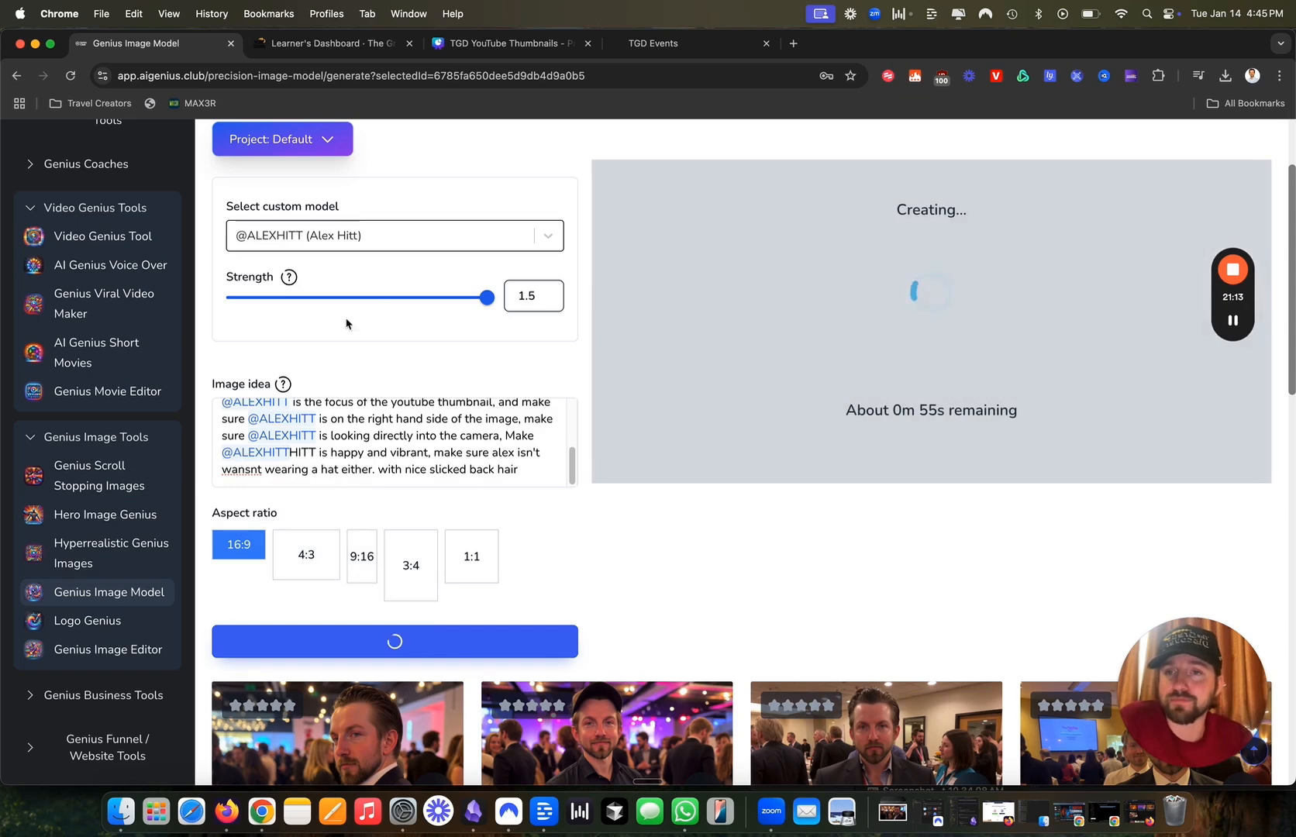
Lower the model Strength from 1.5 to 1.15, briefly checking the Canva thumbnail design.
drag(490, 302, 365, 299)
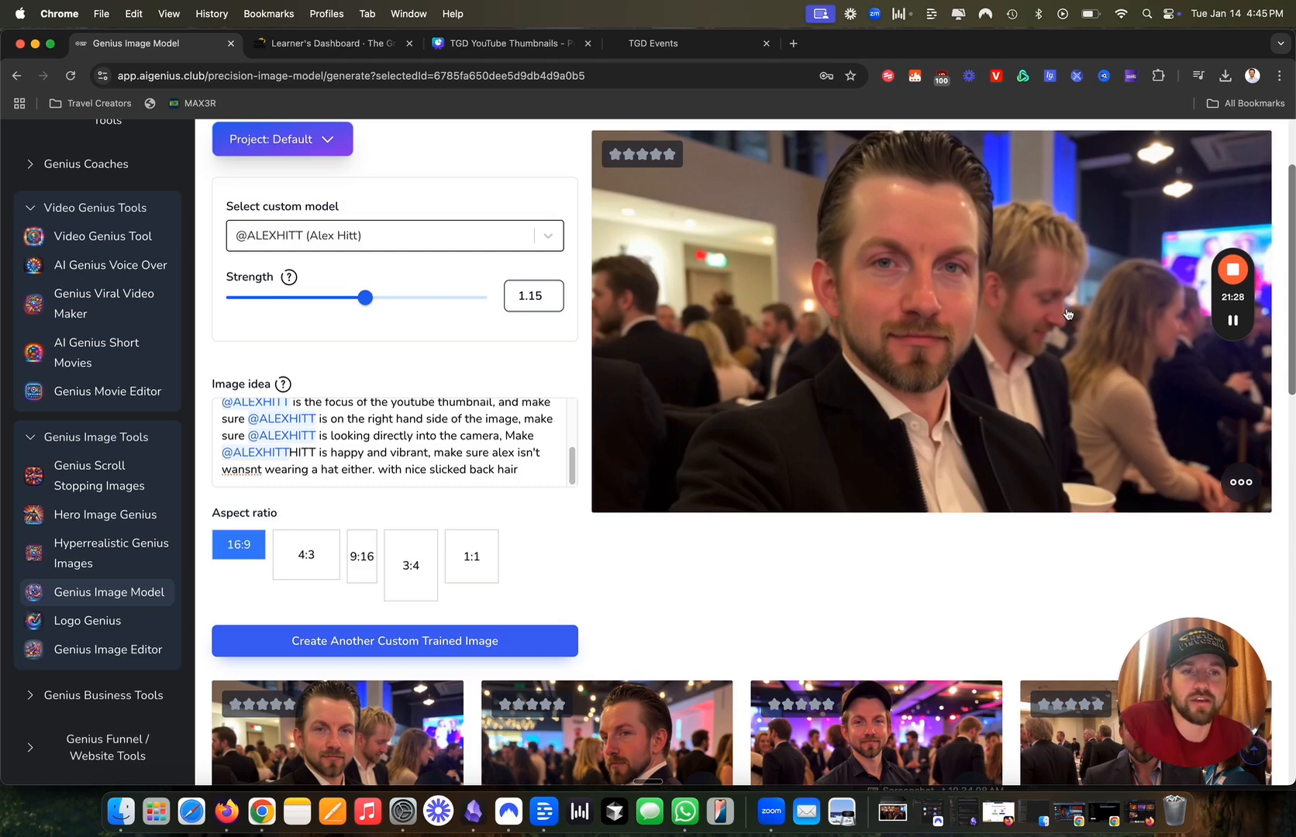
click(504, 44)
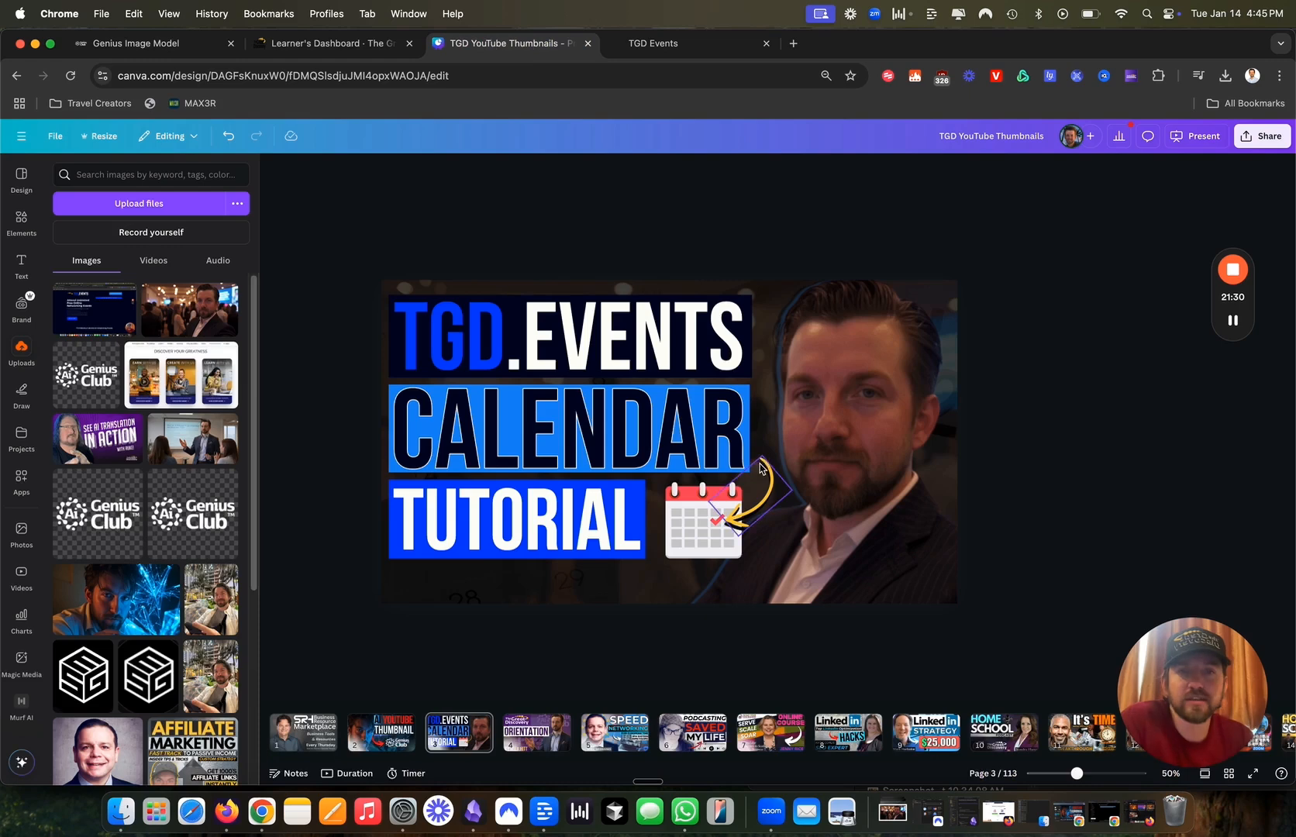
click(166, 45)
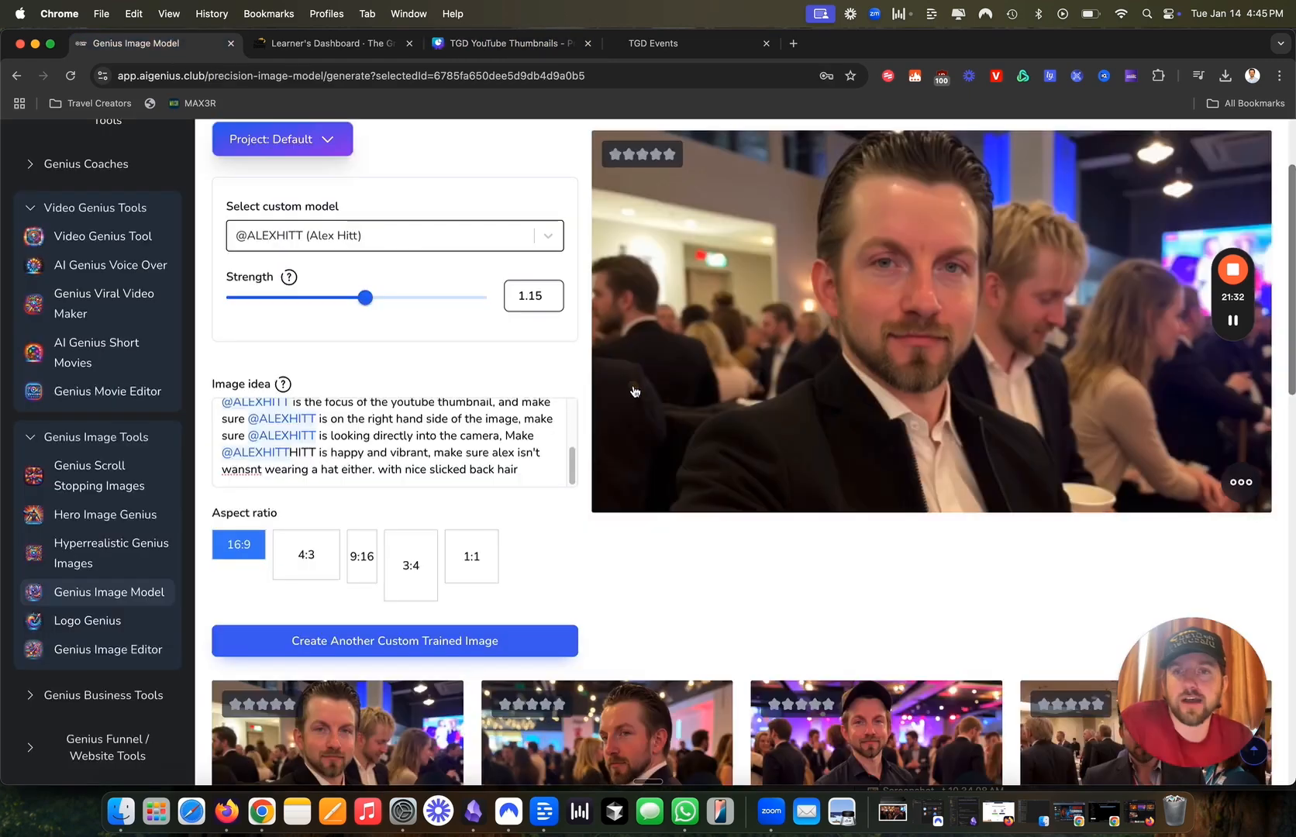
scroll(617, 559, down, 3)
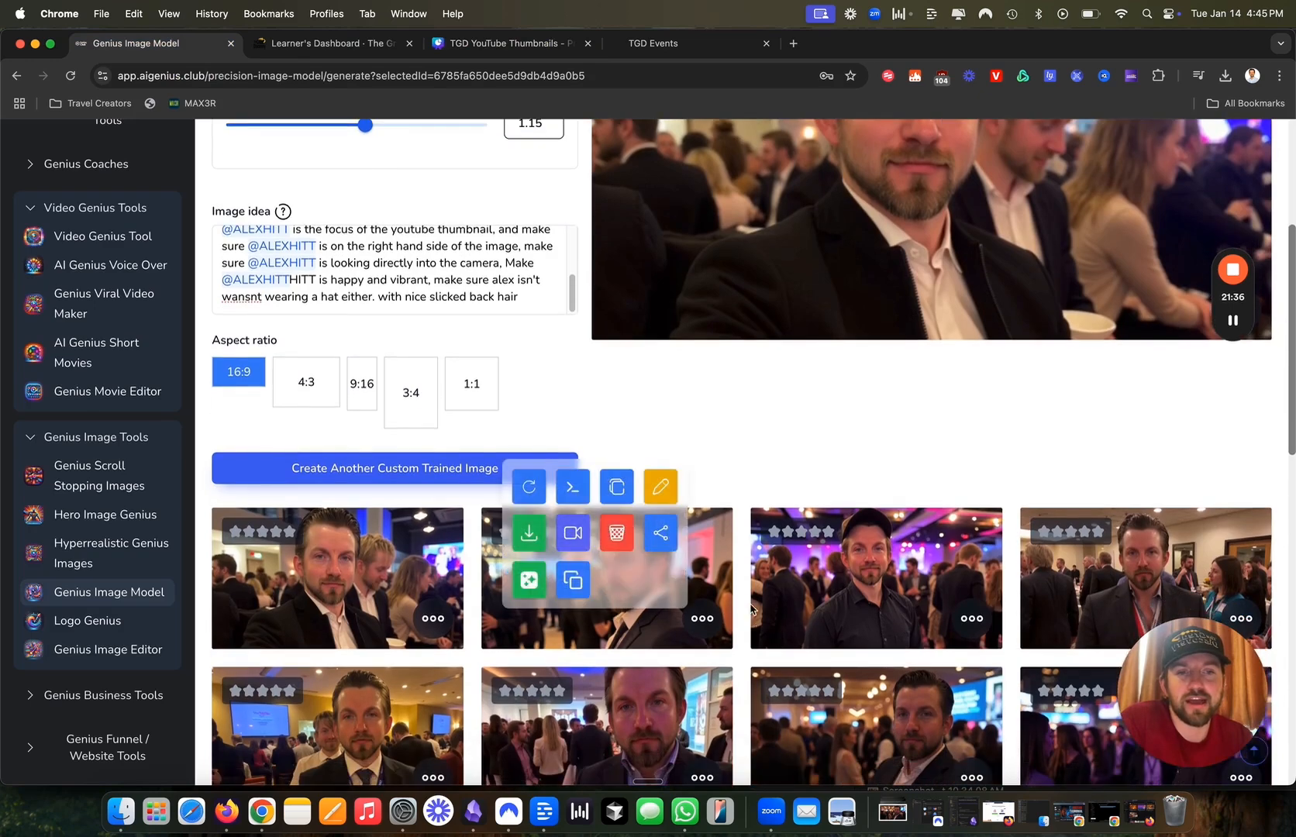
Review the strength-1.15 result of the man smiling in a chandeliered hall, then go to the Learner's Dashboard.
scroll(682, 605, down, 3)
scroll(682, 508, up, 7)
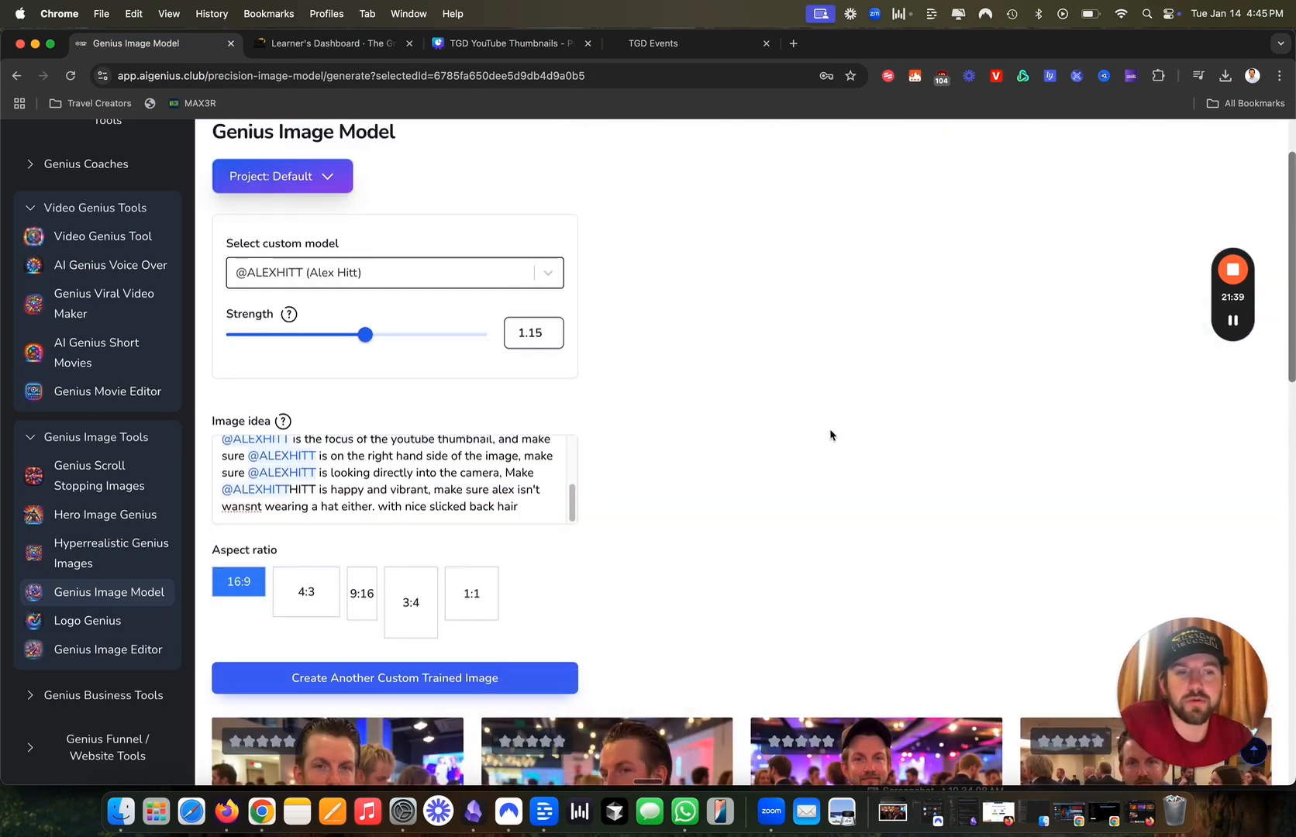
scroll(821, 445, down, 3)
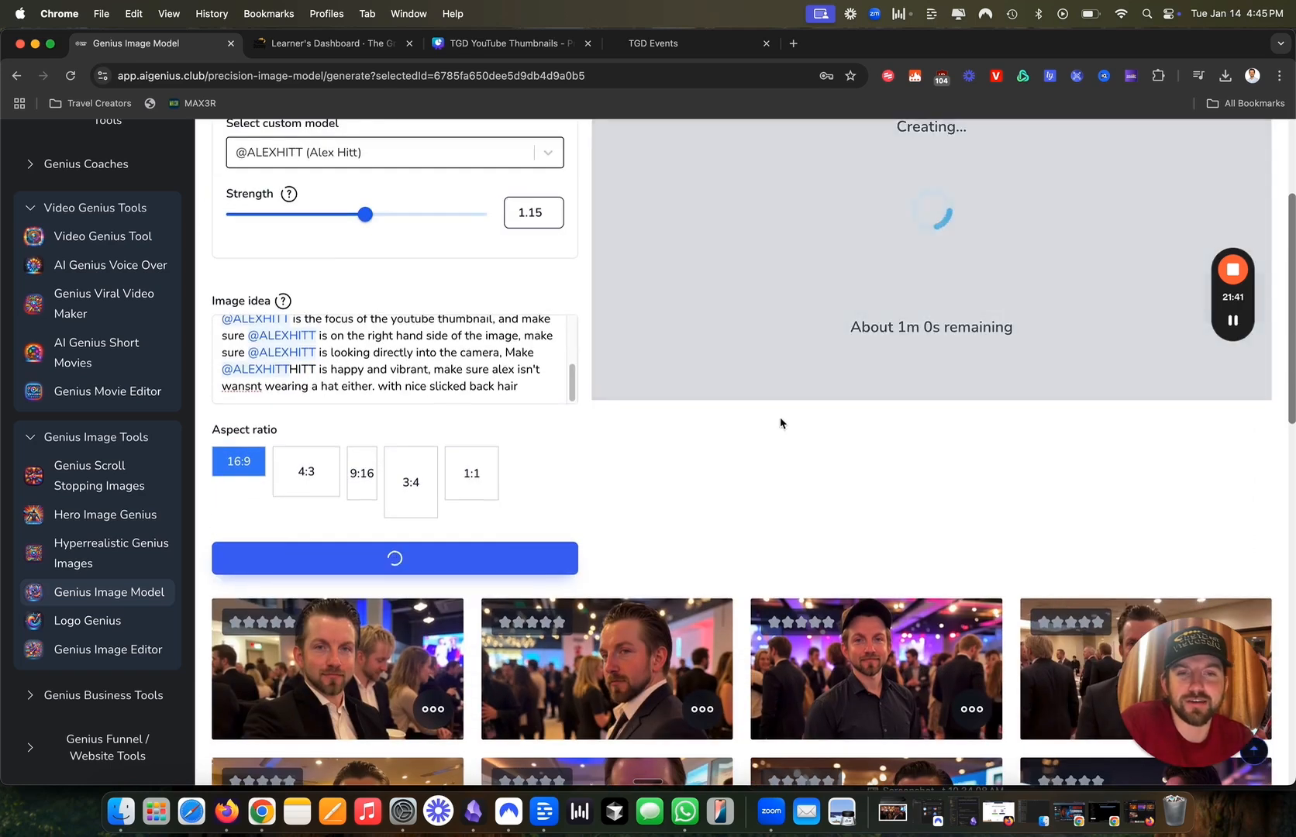
scroll(472, 383, down, 1)
scroll(360, 316, up, 5)
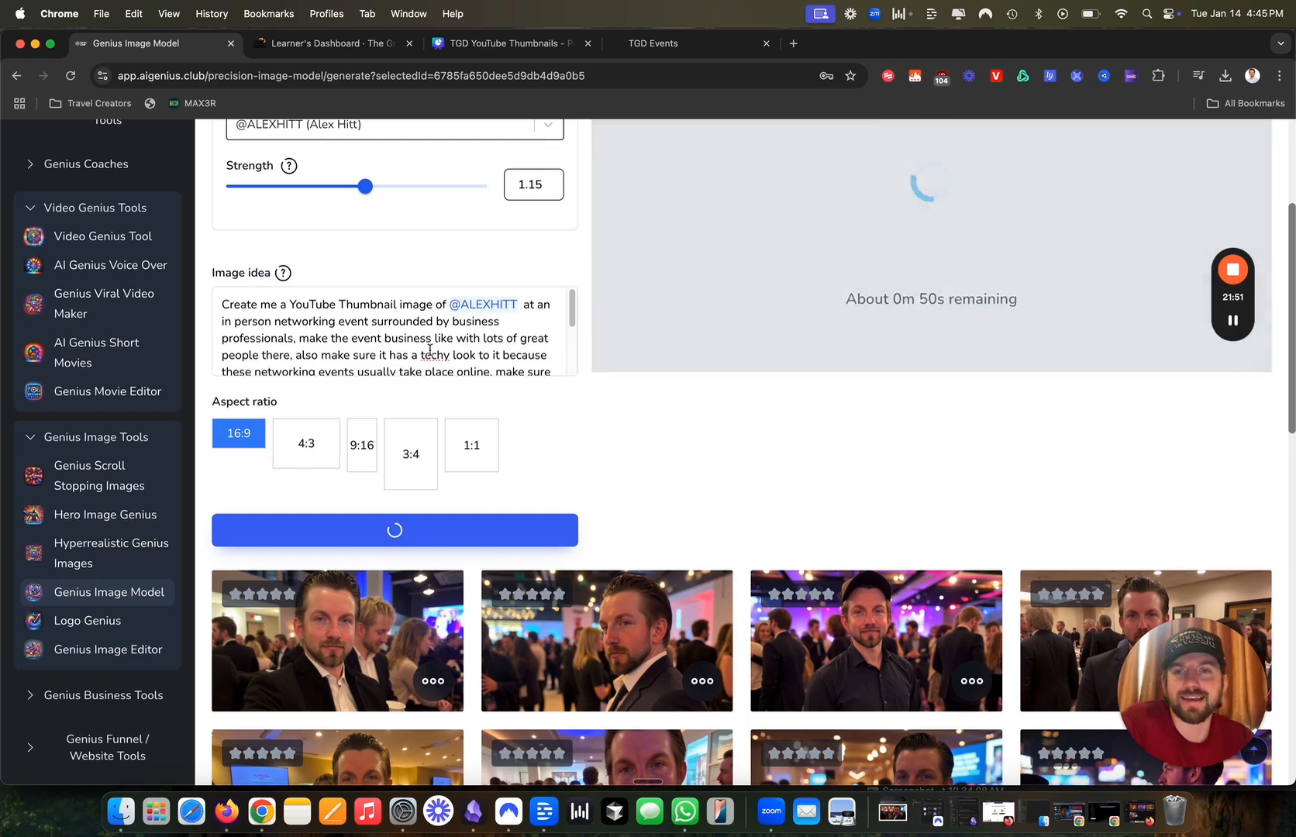
scroll(780, 345, up, 3)
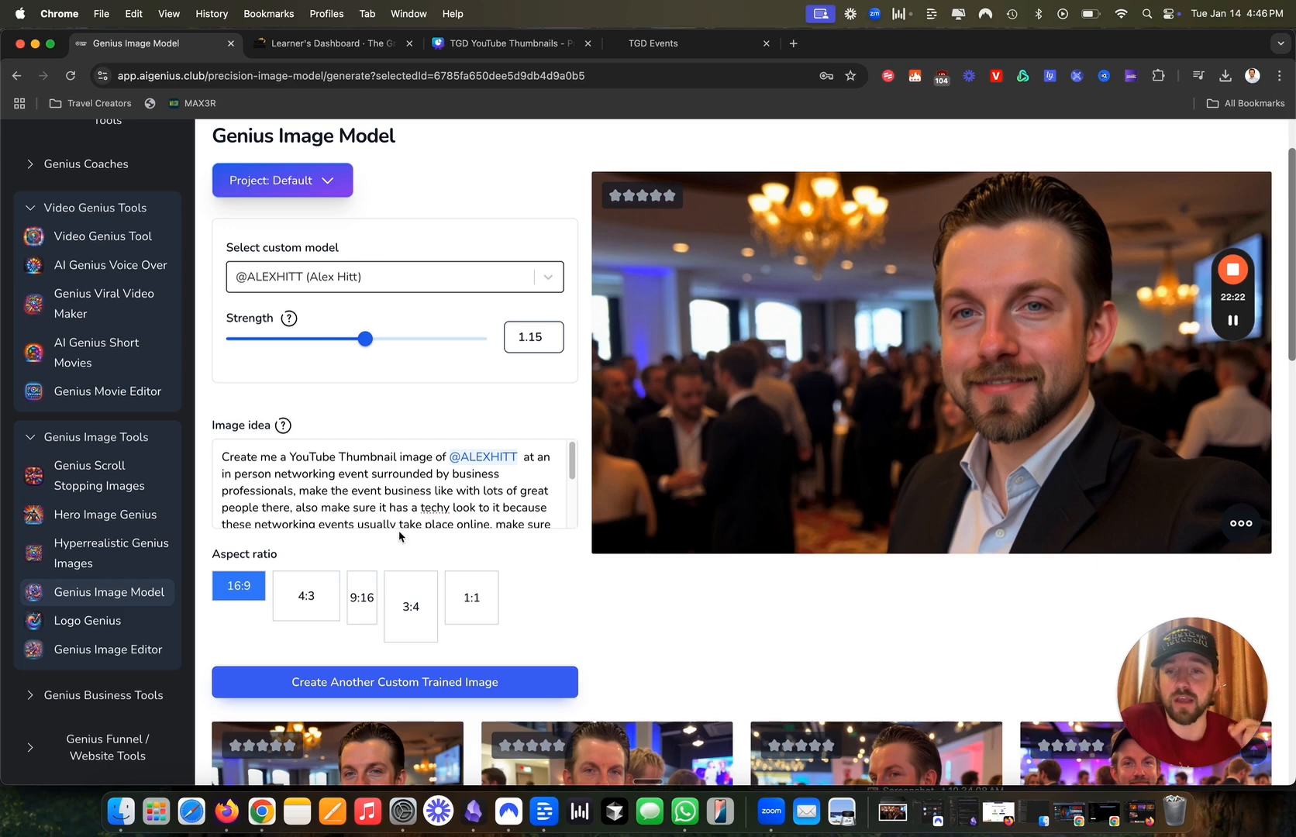
click(331, 43)
Browse the January 2025 Discovery Saturday Events Calendar, then return to The Great Discovery home page.
scroll(481, 220, up, 5)
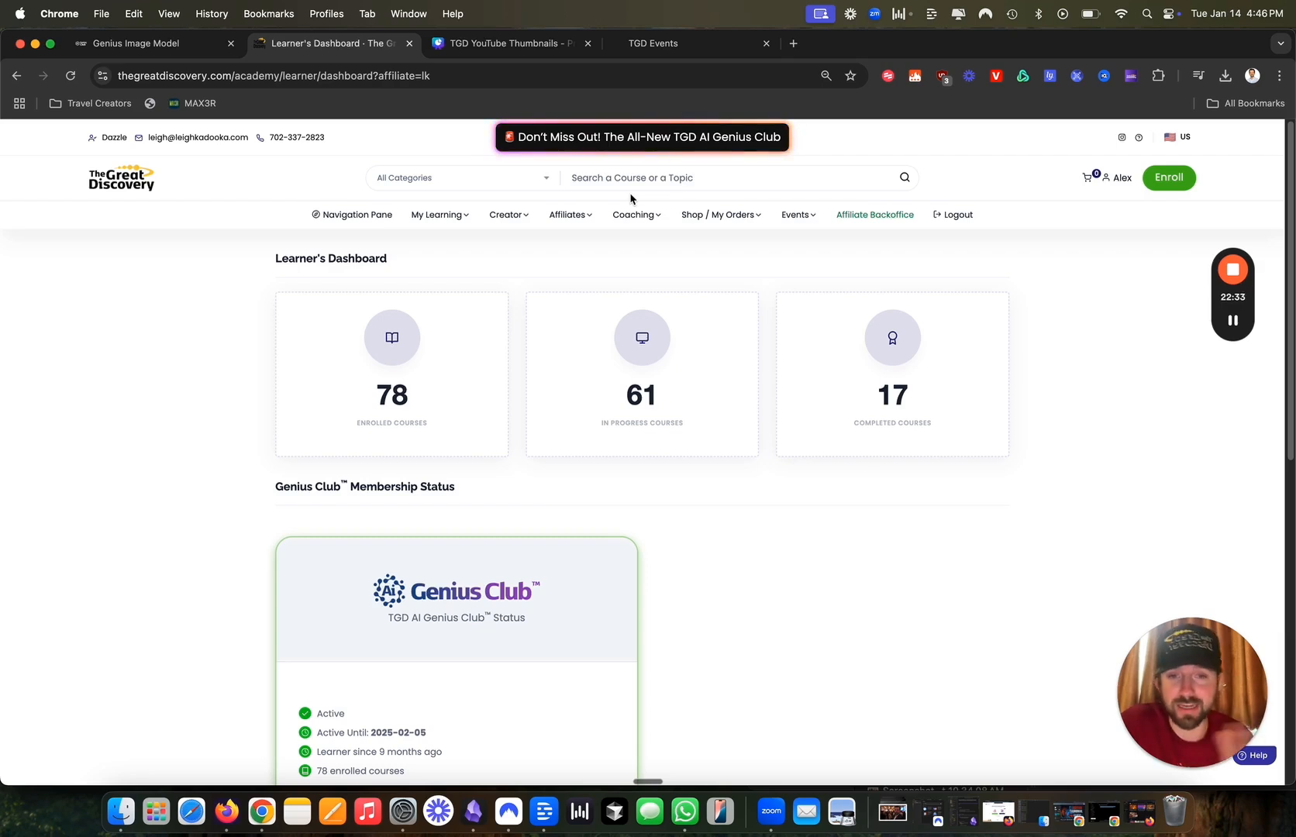
click(793, 217)
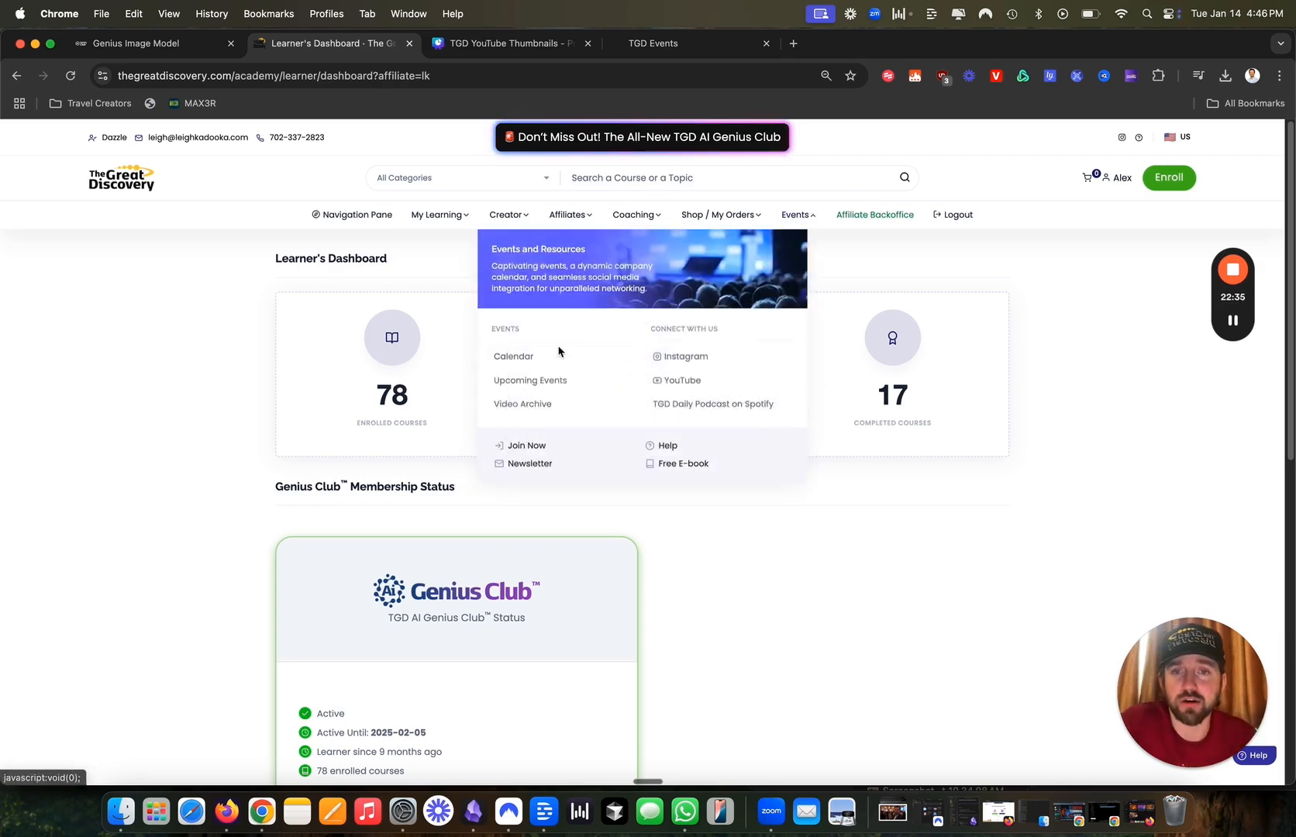
click(549, 363)
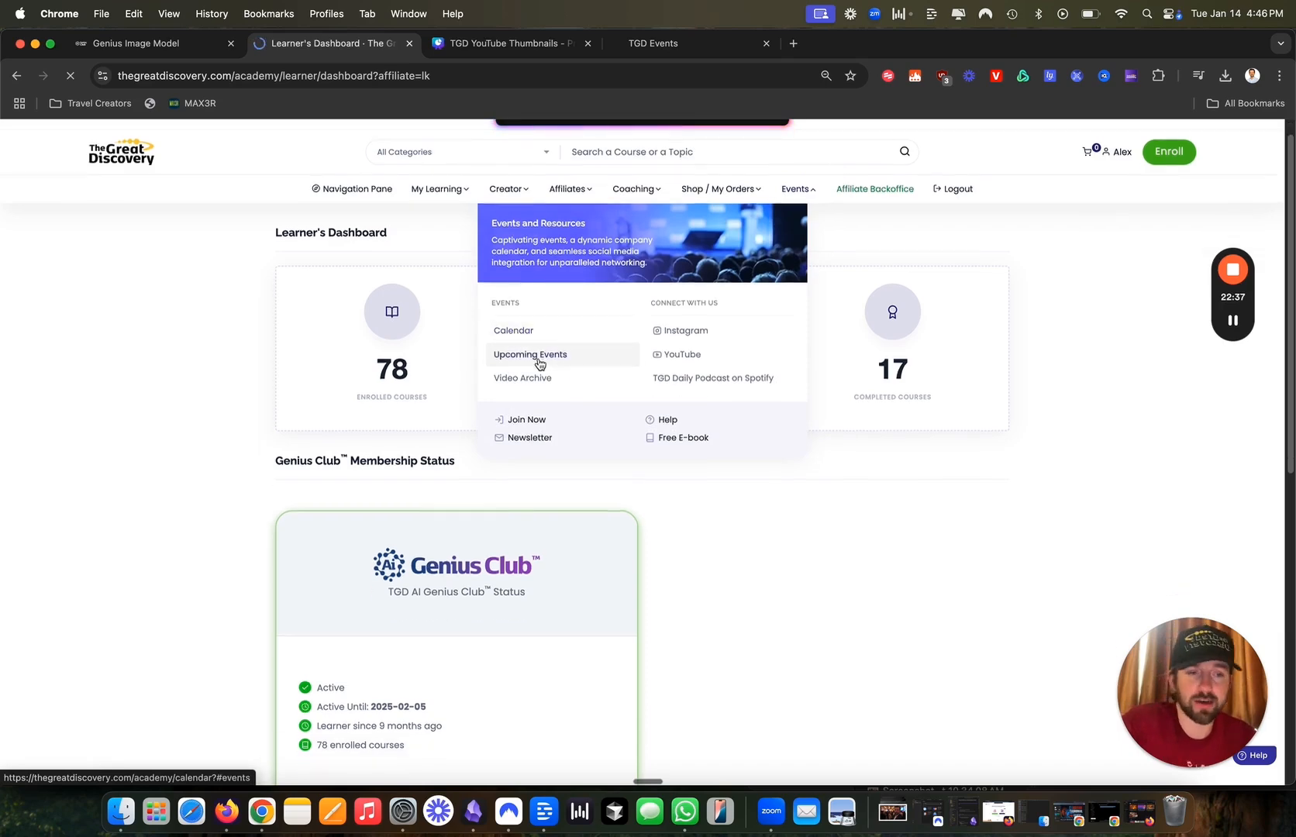
scroll(675, 555, down, 5)
scroll(676, 555, down, 5)
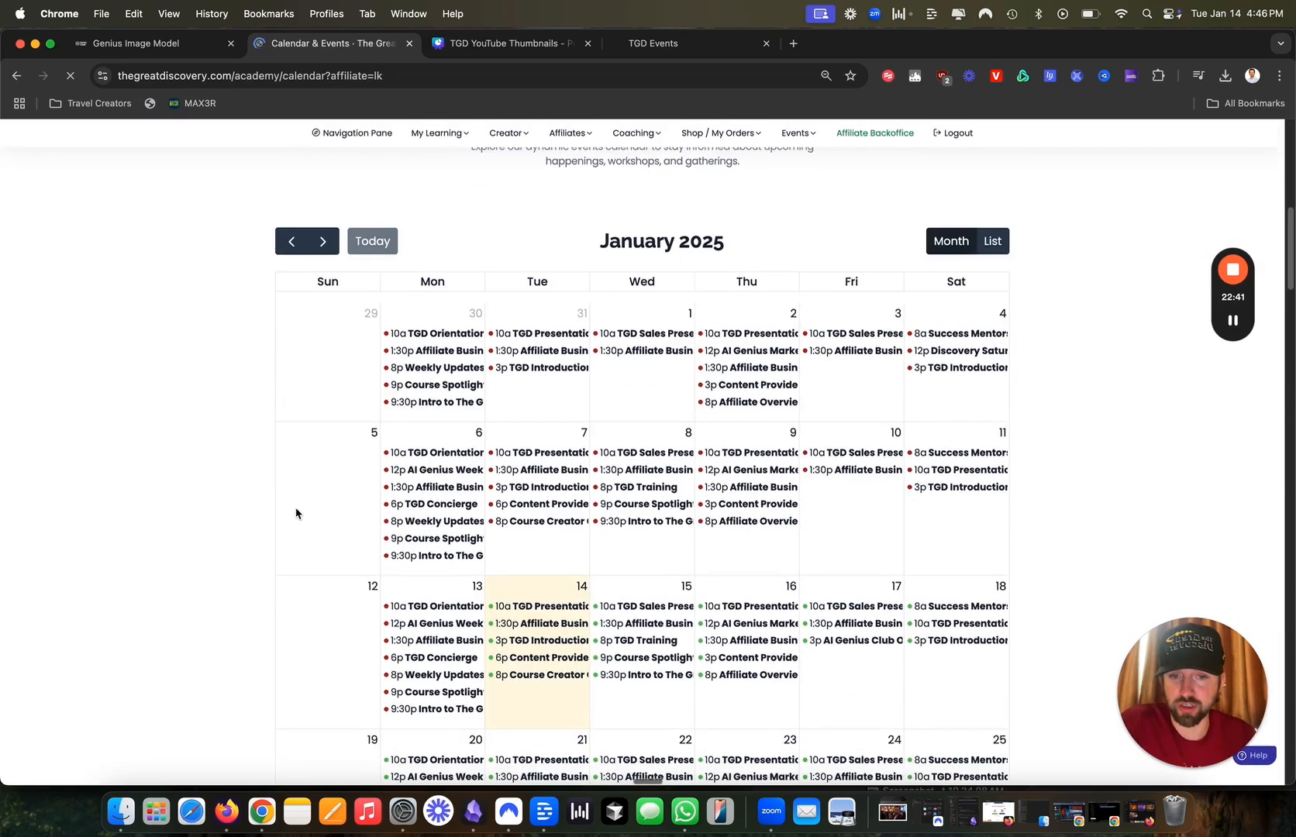
scroll(697, 525, down, 1)
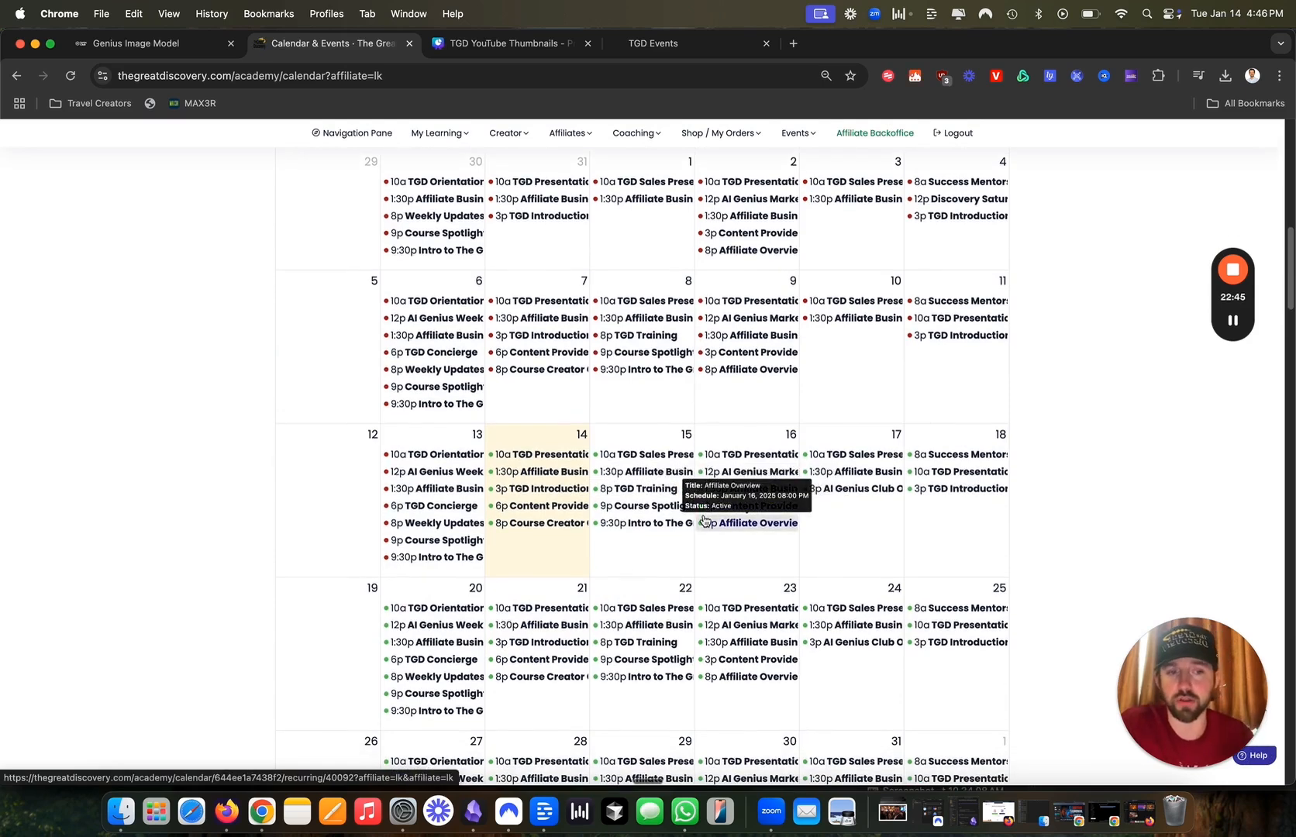
scroll(767, 488, up, 10)
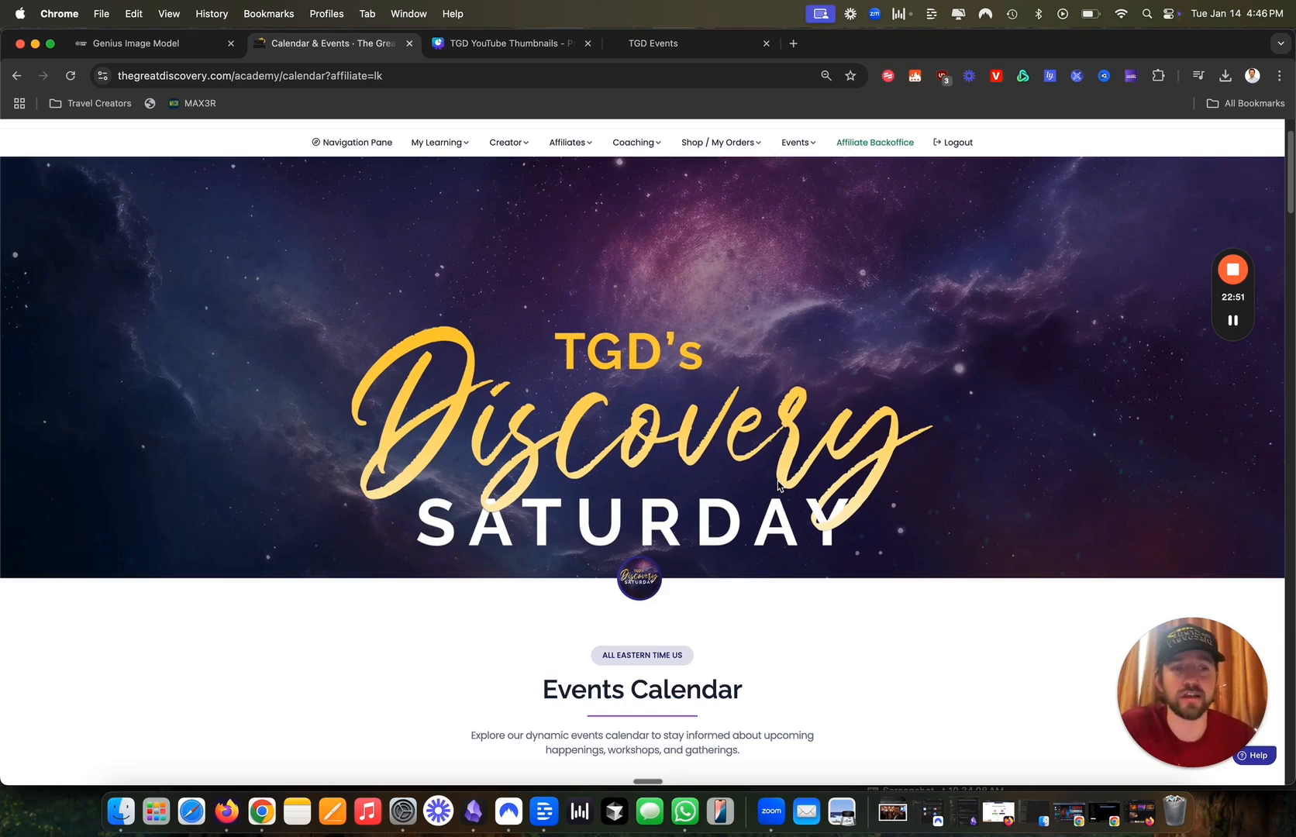
scroll(778, 484, up, 2)
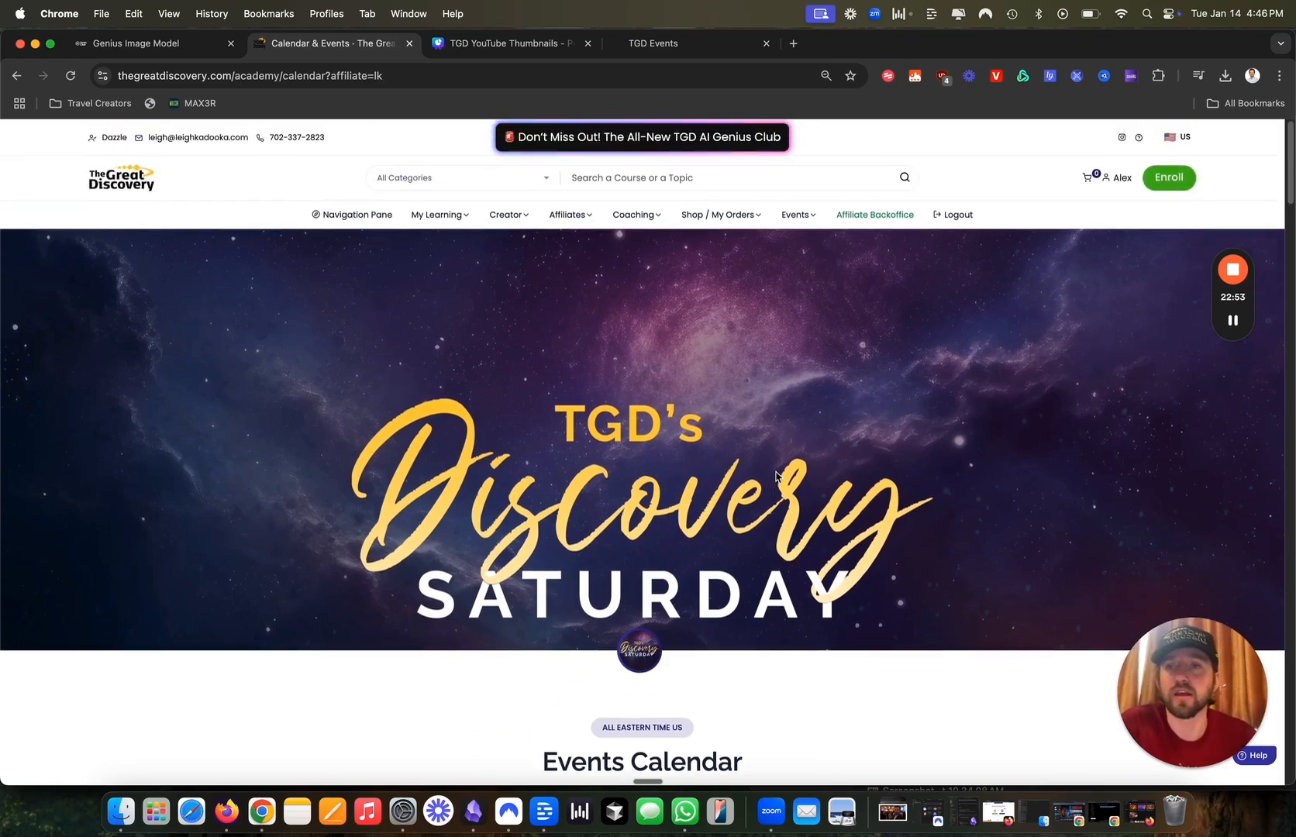
click(143, 186)
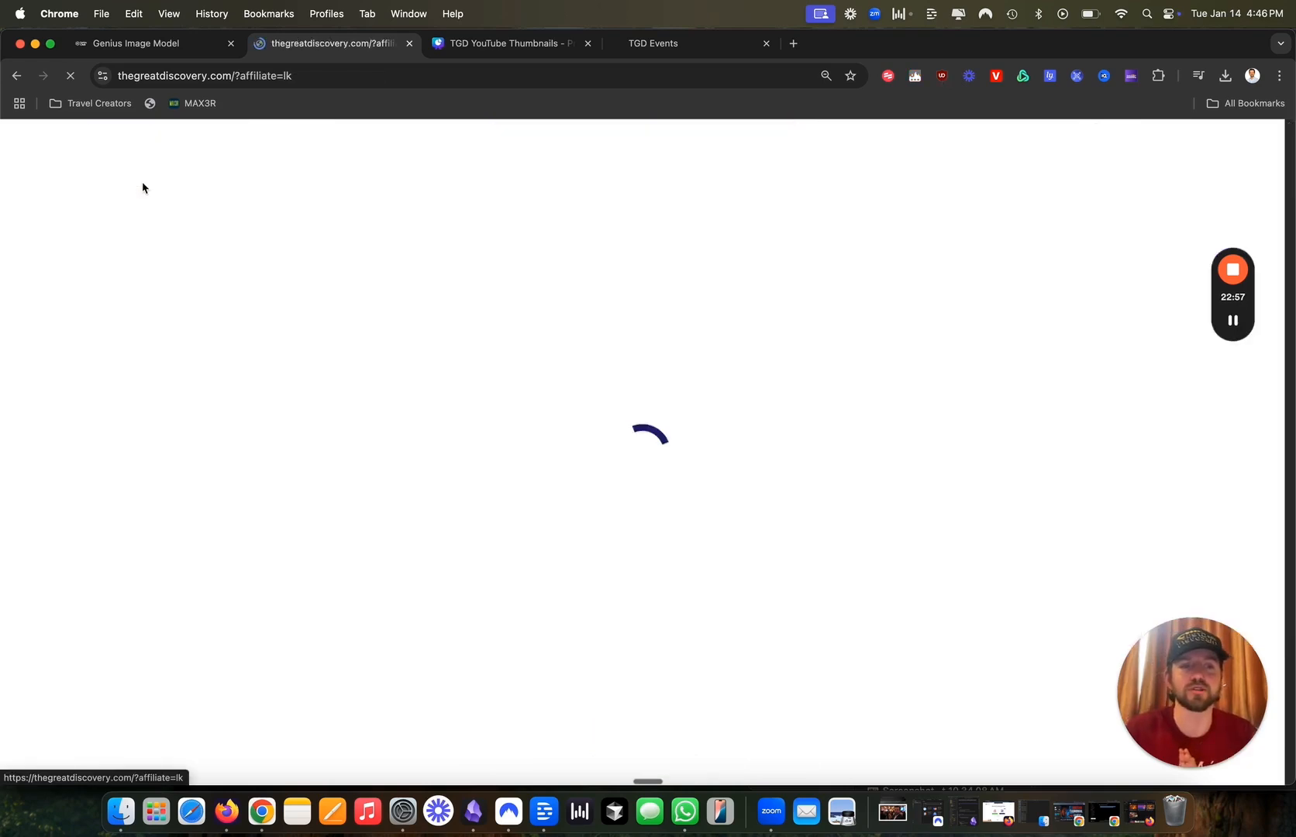